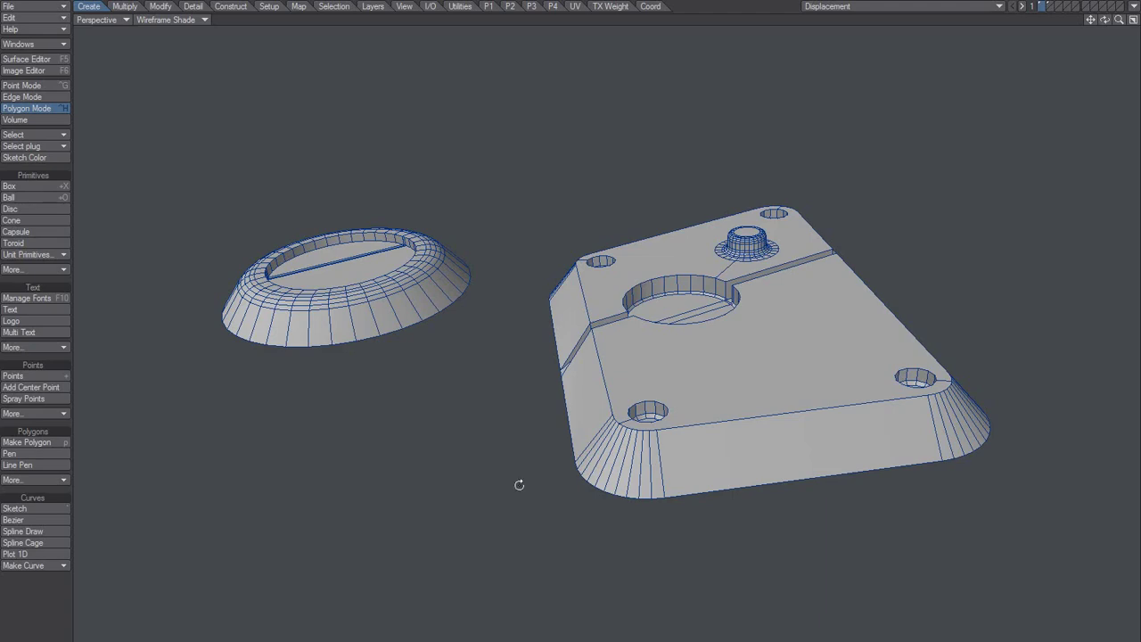
# - Switch to an empty layer with the existing models as background, and fit them in the four-viewport layout
pyautogui.keyDown('alt'); pyautogui.moveTo(520, 481); pyautogui.dragTo(575, 484); pyautogui.keyUp('alt')
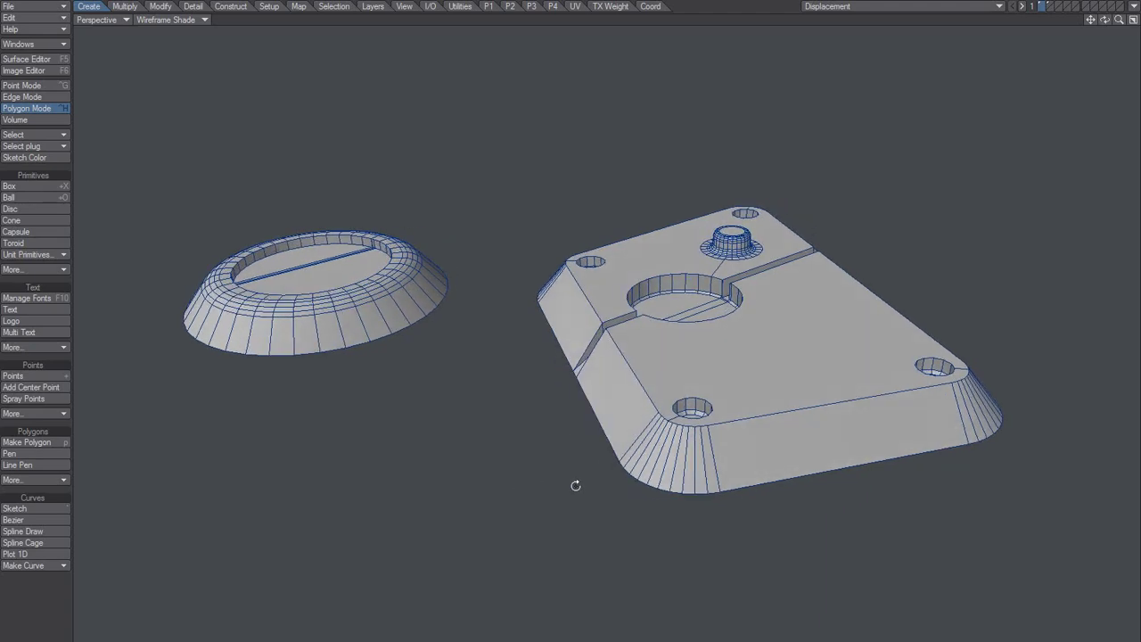
pyautogui.click(1059, 5)
pyautogui.click(1043, 9)
pyautogui.click(1134, 20)
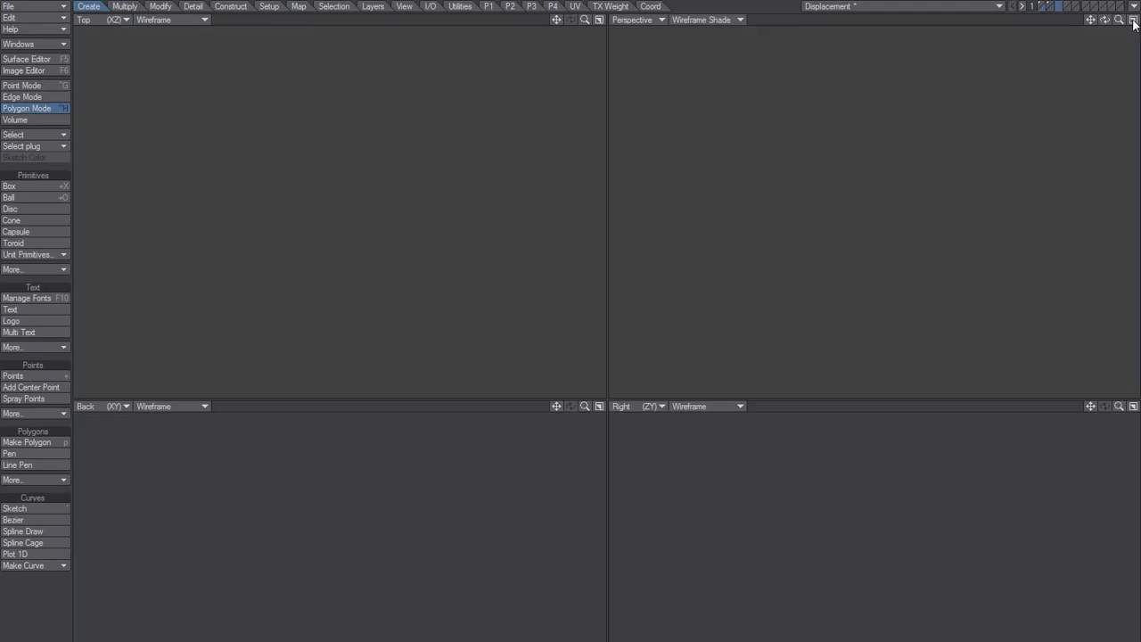
pyautogui.press('a')
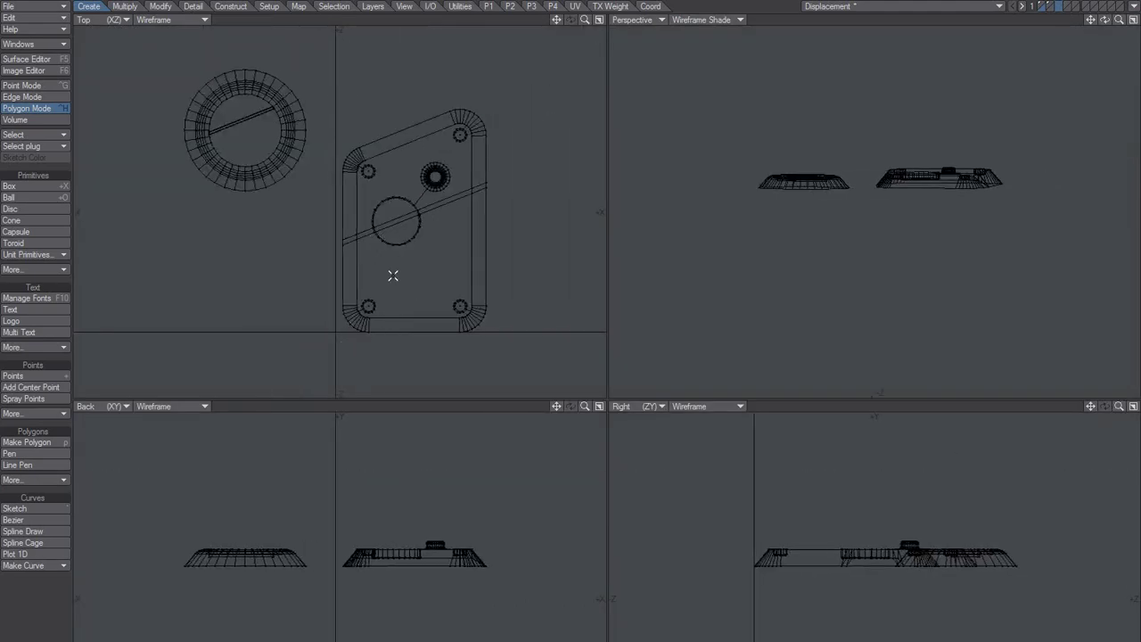
# - Draw a flat box in the Top view over most of the background plate's outline and switch to point editing
pyautogui.hotkey('shift', 'x')
pyautogui.moveTo(345, 326); pyautogui.dragTo(484, 133)
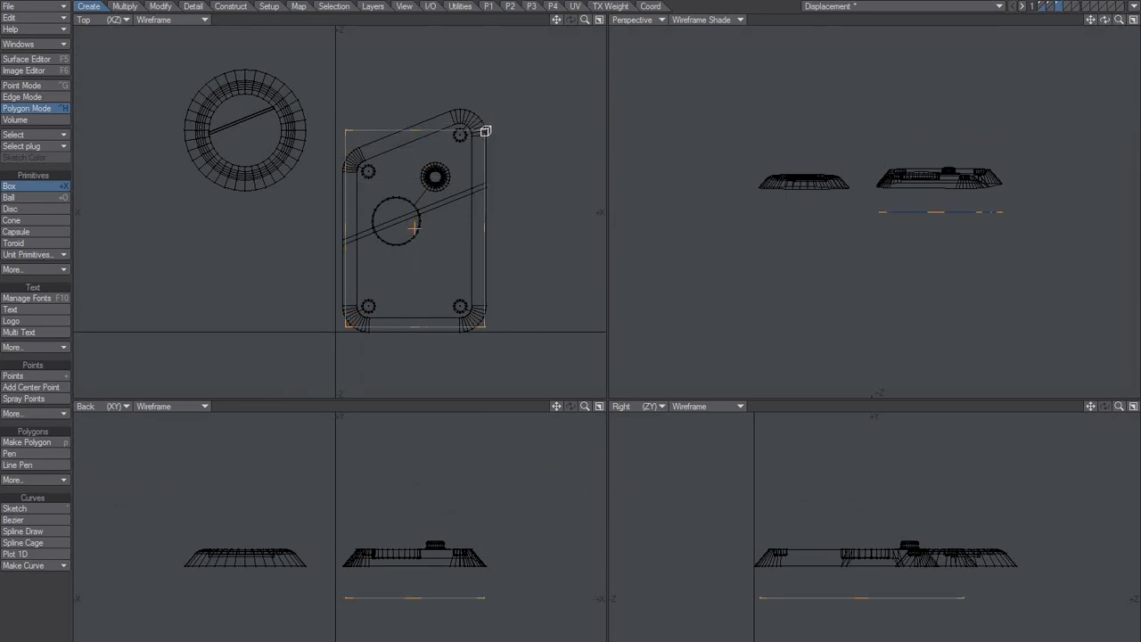
pyautogui.press('space')
pyautogui.hotkey('ctrl', 'g')
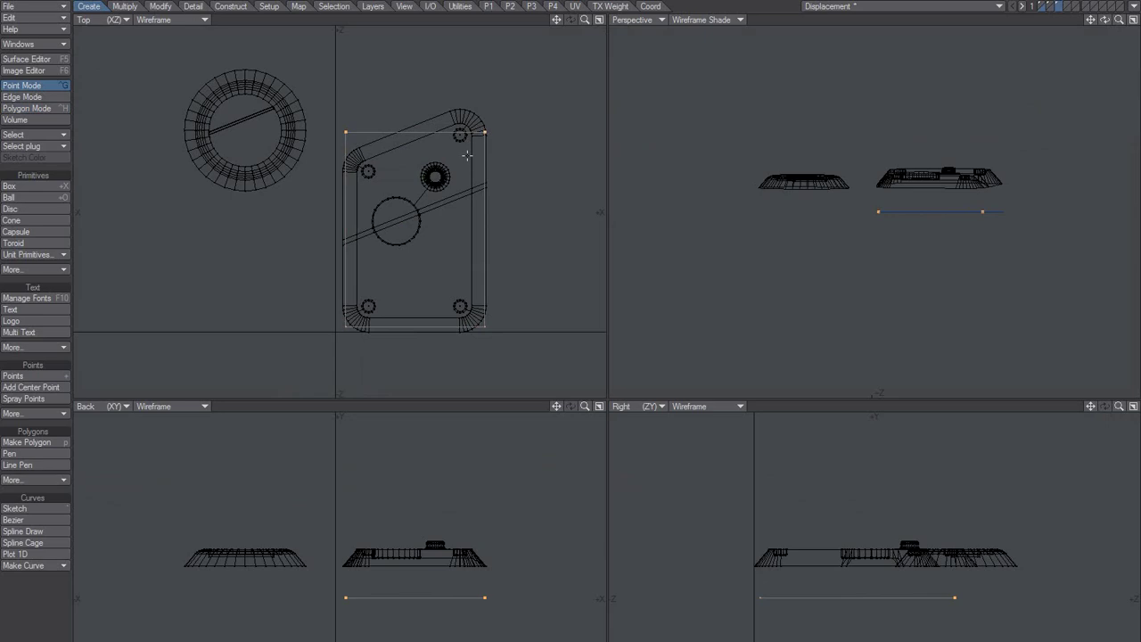
# - Align the transform gizmo to the background plate's rounded far corner and transform the box's two far points, narrowing and raising that edge
pyautogui.press('t')
pyautogui.rightClick(486, 133)
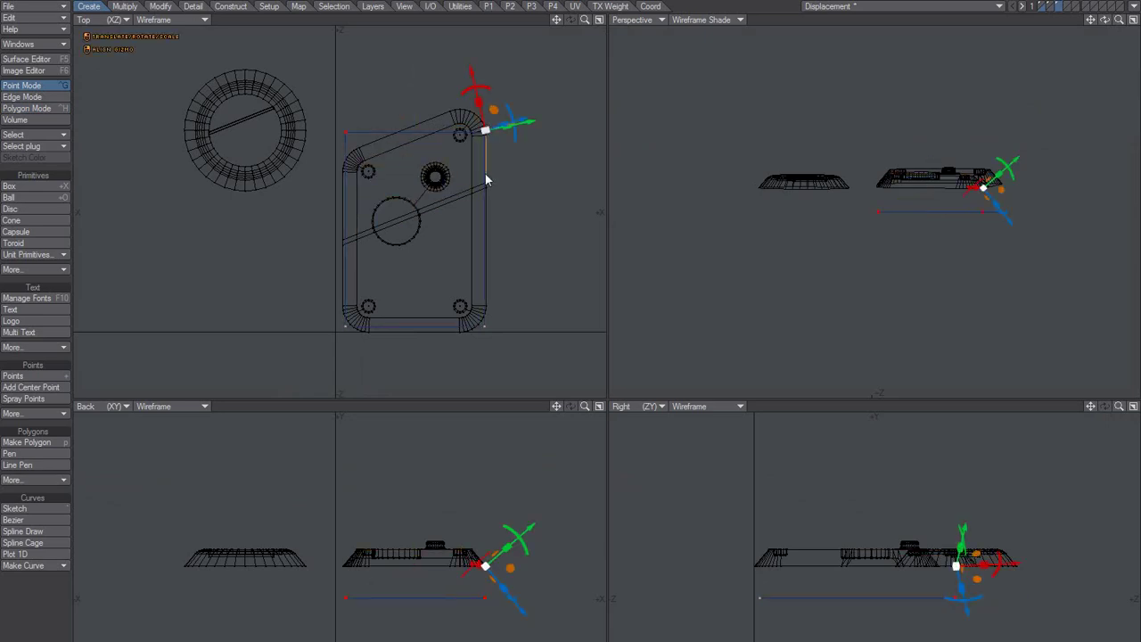
pyautogui.rightClick(488, 279)
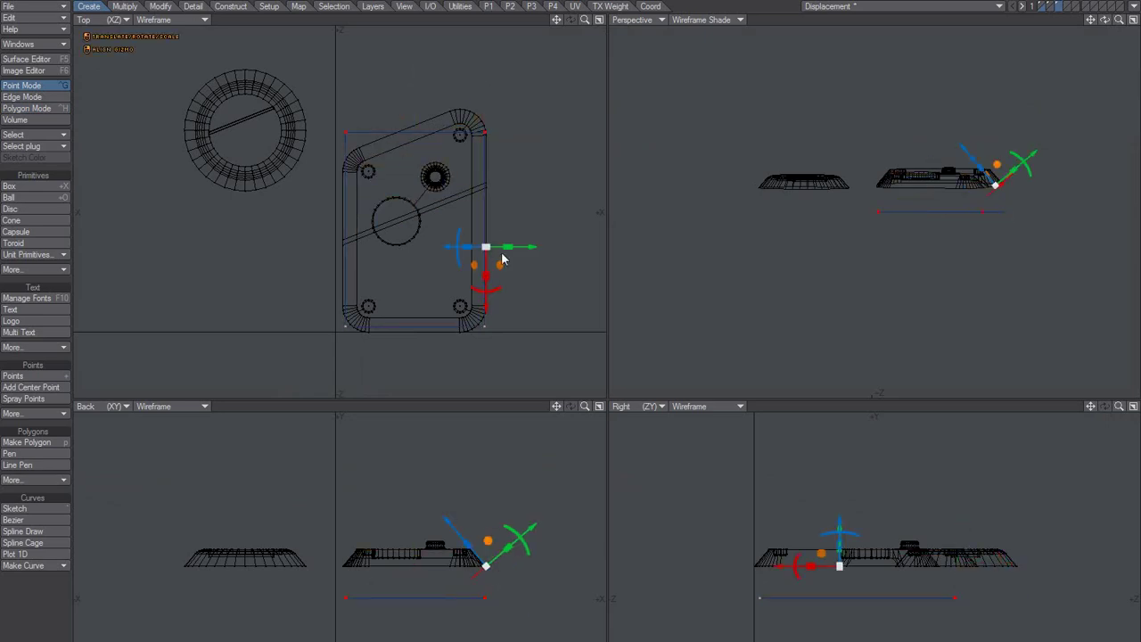
pyautogui.moveTo(466, 246); pyautogui.dragTo(506, 242)
pyautogui.hotkey('ctrl', 'z')
pyautogui.click(485, 133)
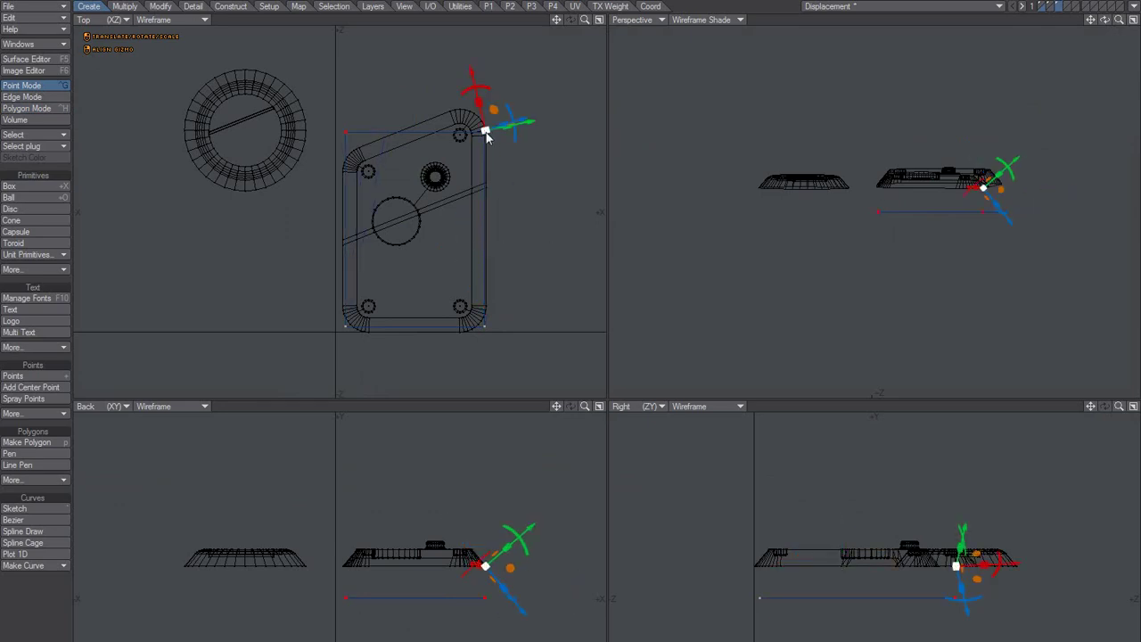
pyautogui.moveTo(486, 132); pyautogui.dragTo(440, 145)
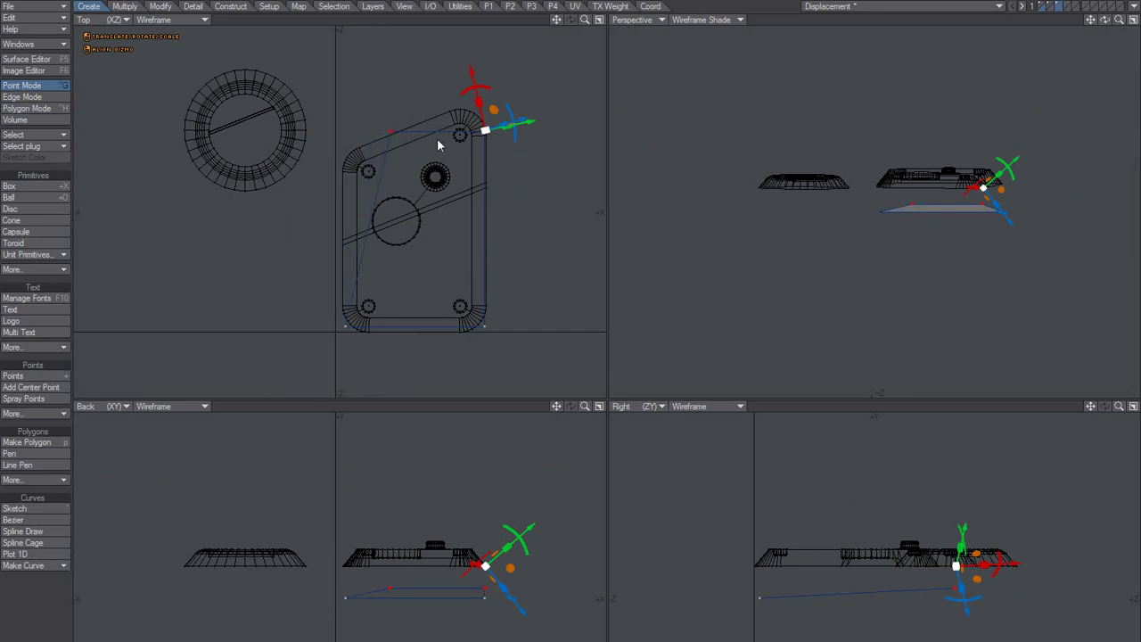
pyautogui.press('space')
pyautogui.press('f')
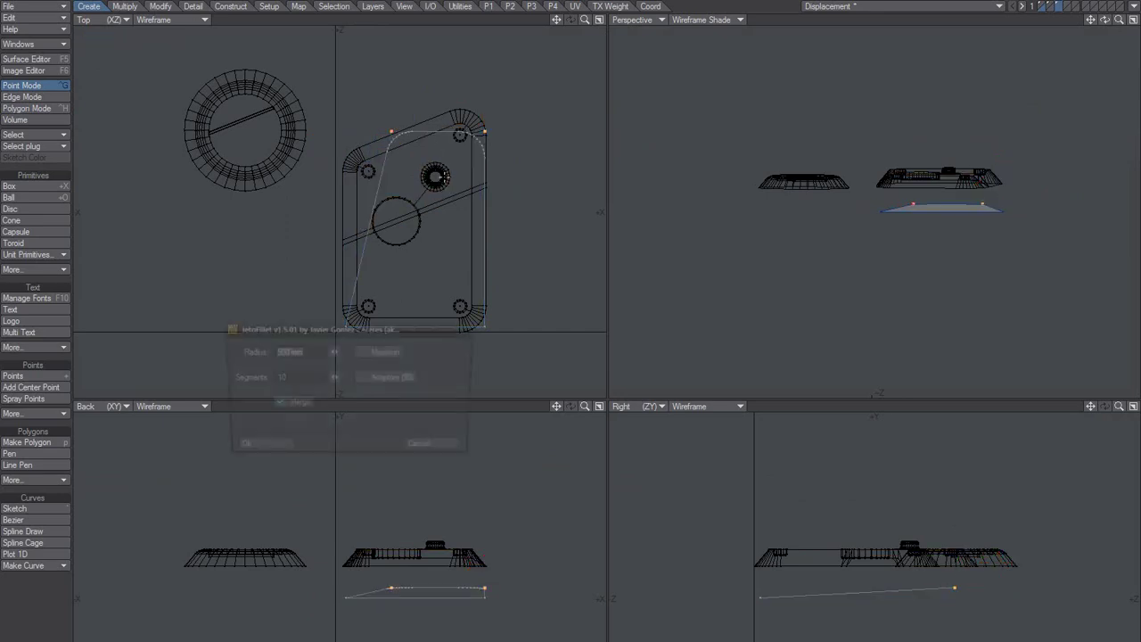
pyautogui.click(443, 452)
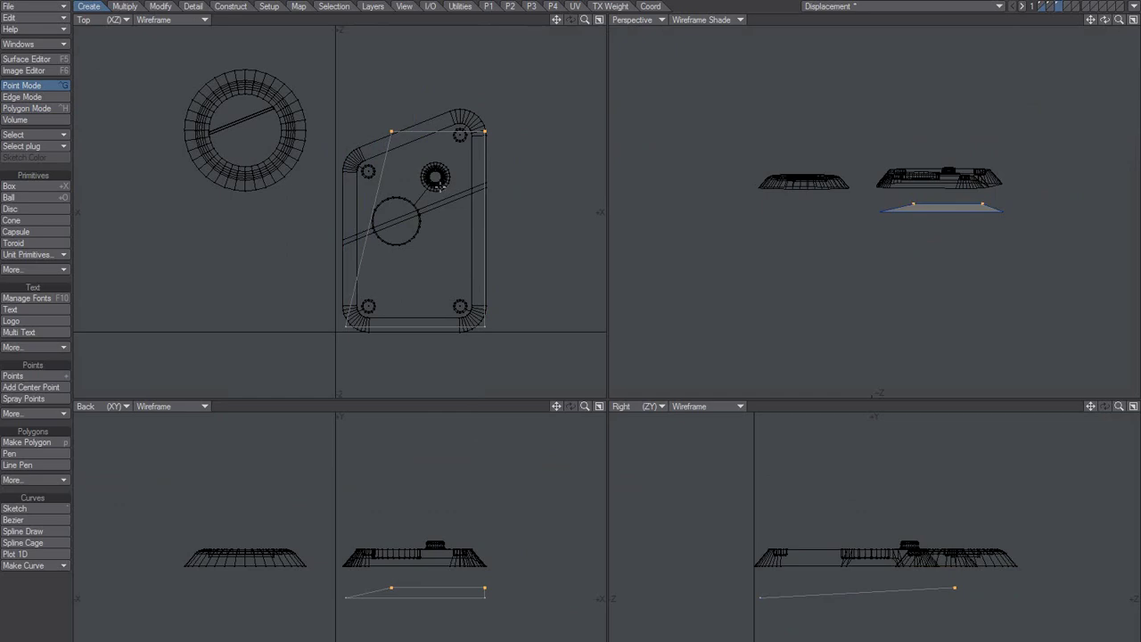
# - Shift the two far points toward the near edge to shorten the polygon, and hide the background layer
pyautogui.moveTo(444, 182); pyautogui.dragTo(442, 229)
pyautogui.press('/')
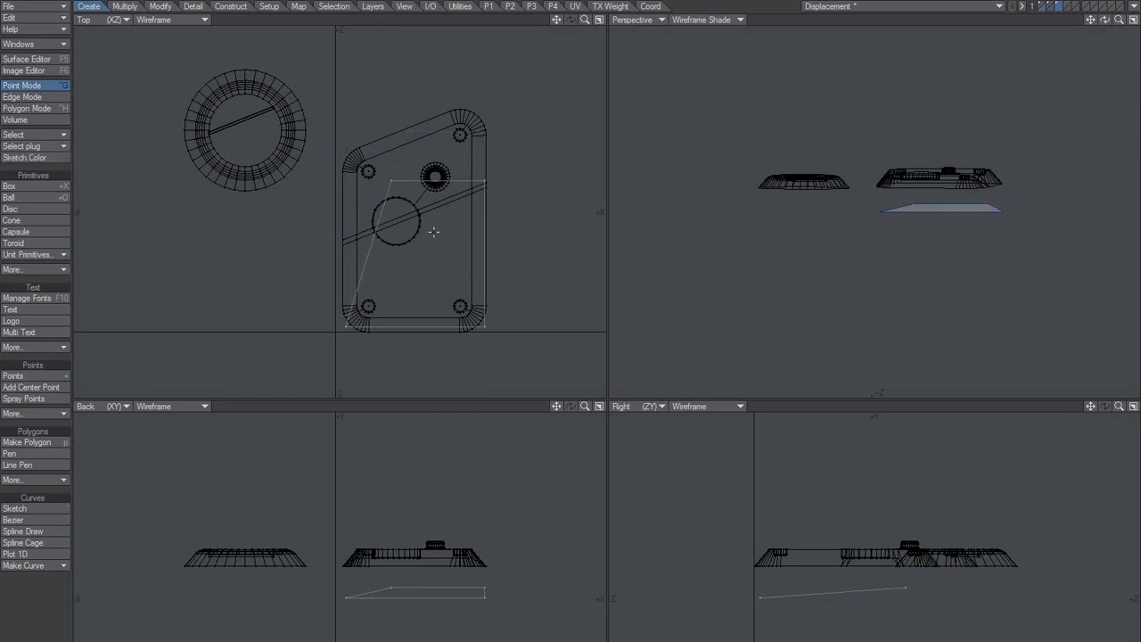
pyautogui.press('3')
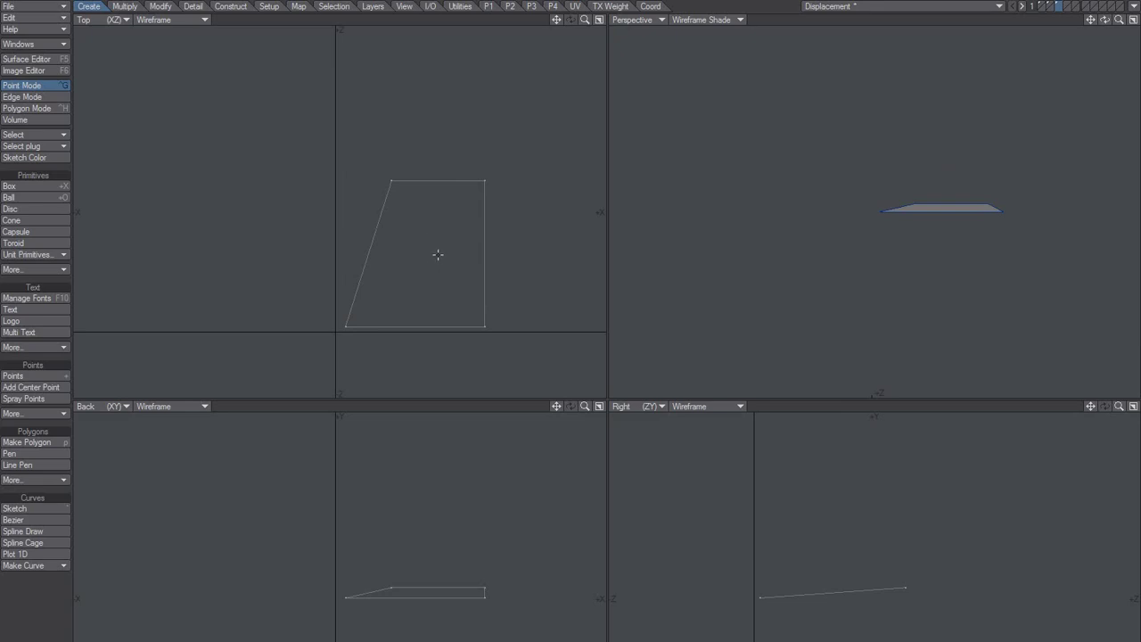
# - Round all four corners of the polygon with JetoFillet at a 500 mm radius, 10 segments and Merge enabled
pyautogui.hotkey('ctrl', 'f')
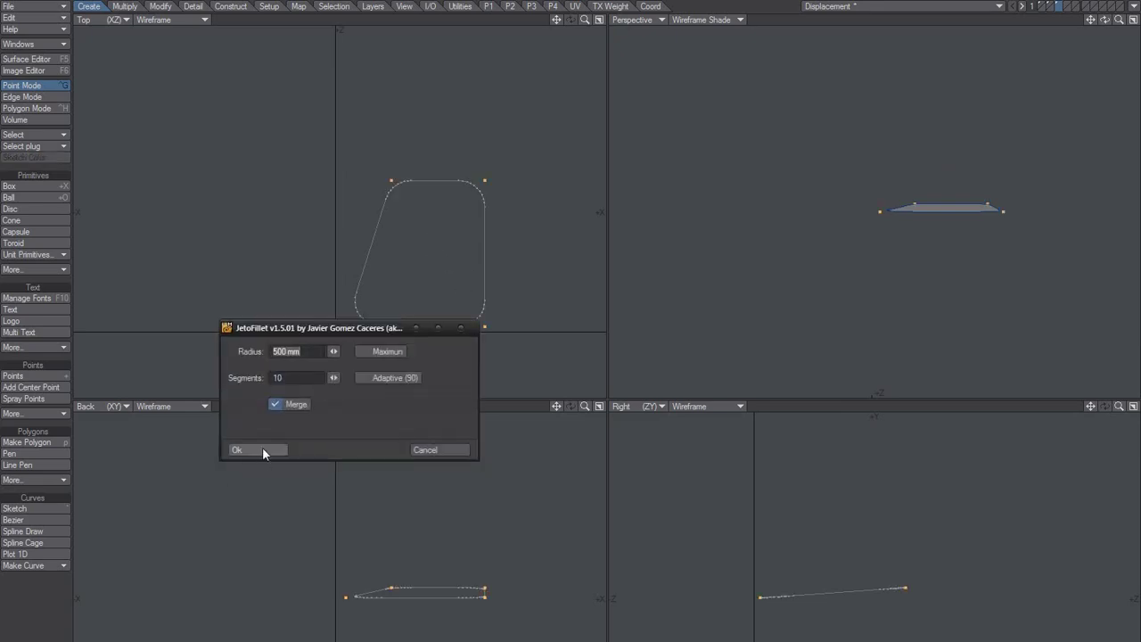
pyautogui.click(260, 450)
pyautogui.press('/')
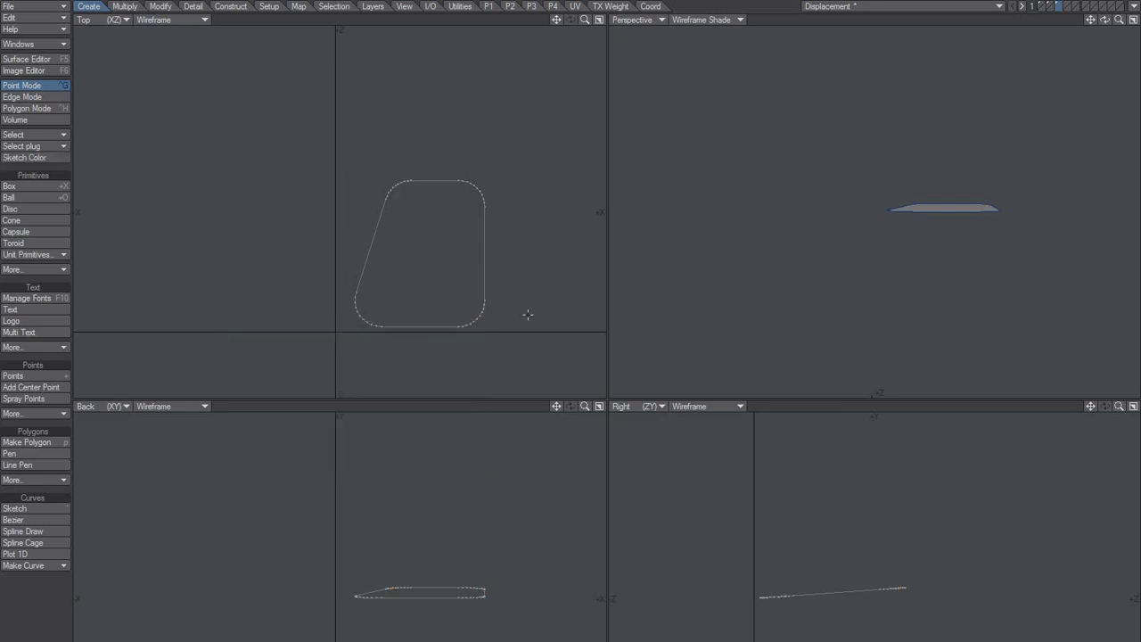
pyautogui.keyDown('alt'); pyautogui.moveTo(957, 205); pyautogui.dragTo(929, 173); pyautogui.keyUp('alt')
pyautogui.hotkey('ctrl', 'h')
pyautogui.click(927, 173)
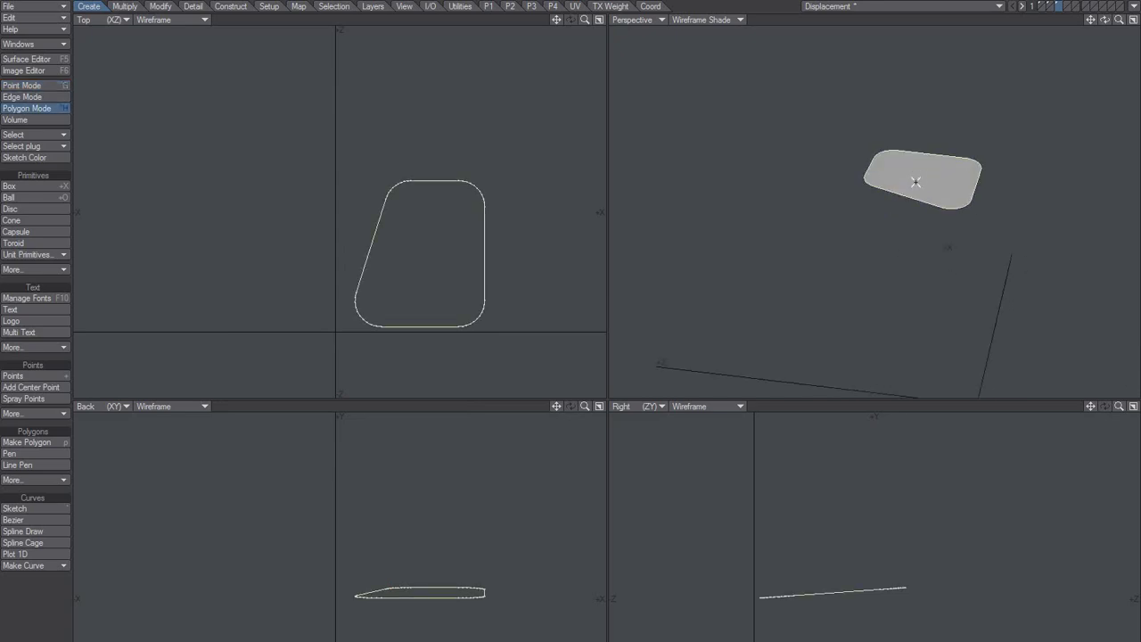
pyautogui.keyDown('alt'); pyautogui.moveTo(835, 229); pyautogui.dragTo(904, 188); pyautogui.keyUp('alt')
pyautogui.press('/')
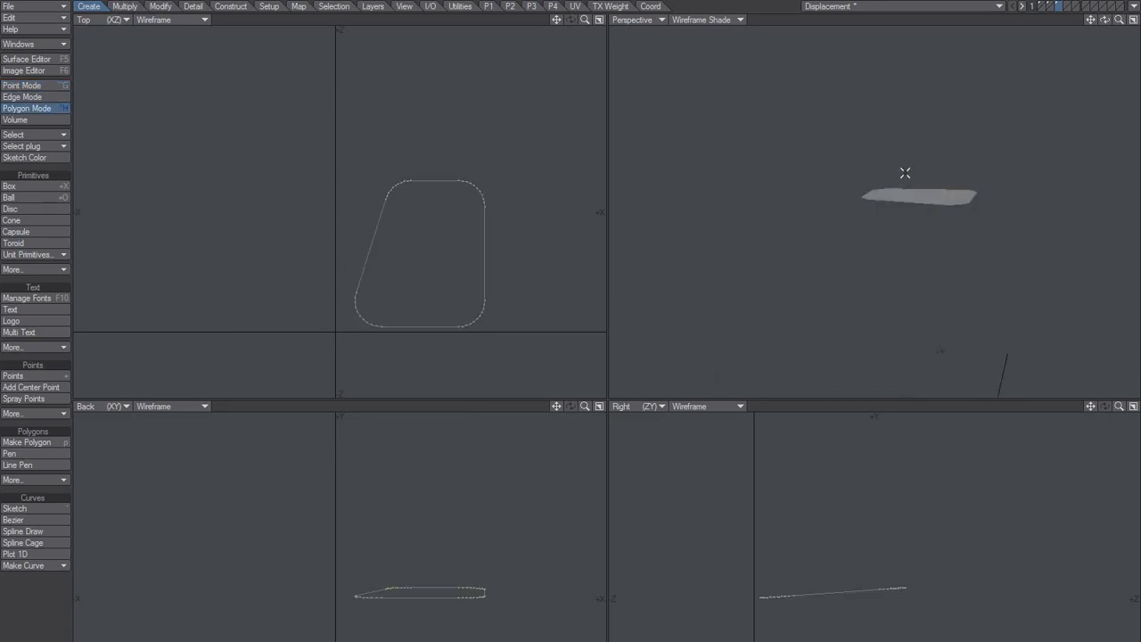
# - Select the rounded polygon, extrude it upward into a thick slab, and clear the selection
pyautogui.click(921, 195)
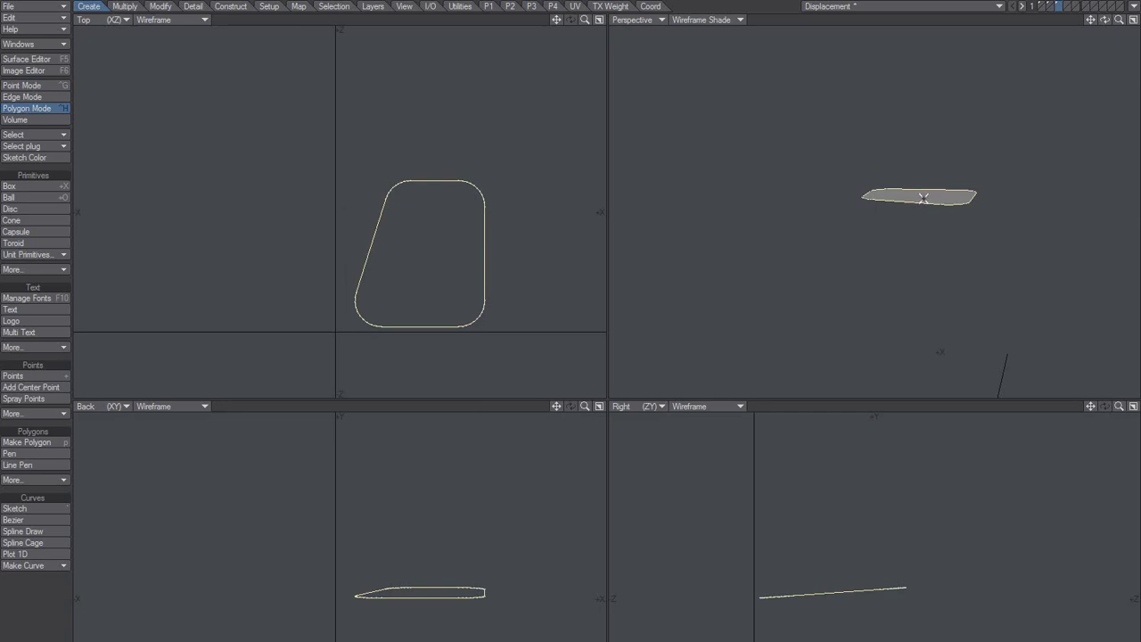
pyautogui.hotkey('ctrl', 'g')
pyautogui.press('Delete')
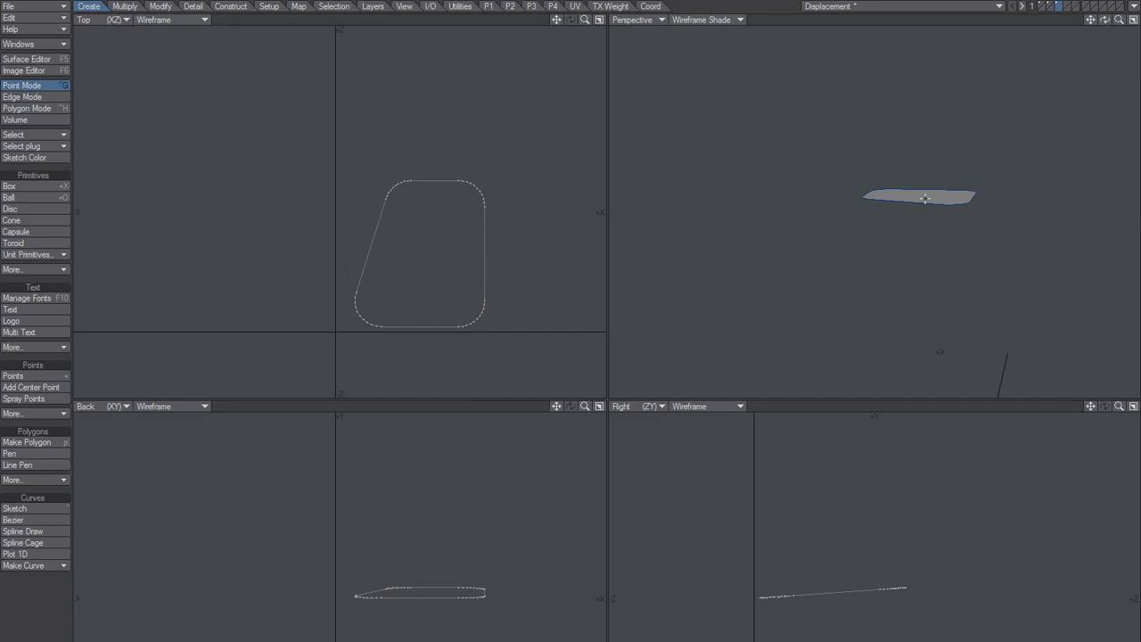
pyautogui.hotkey('ctrl', 'h')
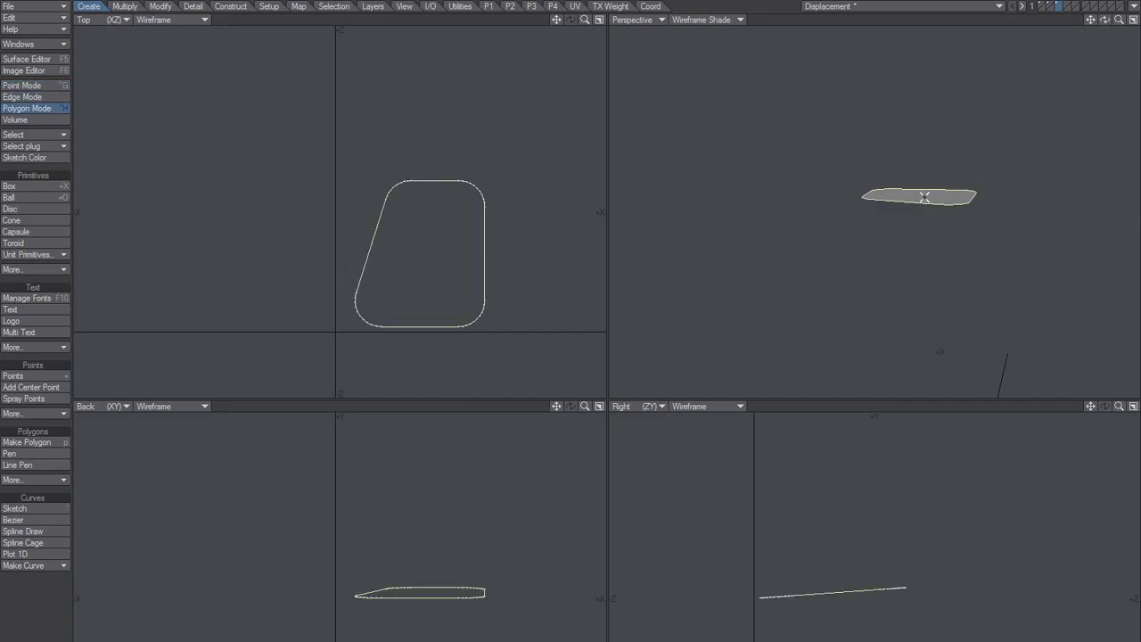
pyautogui.hotkey('shift', 'e')
pyautogui.moveTo(922, 194); pyautogui.dragTo(912, 178)
pyautogui.press('a')
pyautogui.scroll(2, 890, 231)
pyautogui.moveTo(890, 231)
pyautogui.keyDown('alt'); pyautogui.mouseDown()
pyautogui.moveTo(917, 247)
pyautogui.moveTo(879, 214)
pyautogui.moveTo(861, 219)
pyautogui.moveTo(894, 223)
pyautogui.mouseUp(); pyautogui.keyUp('alt')
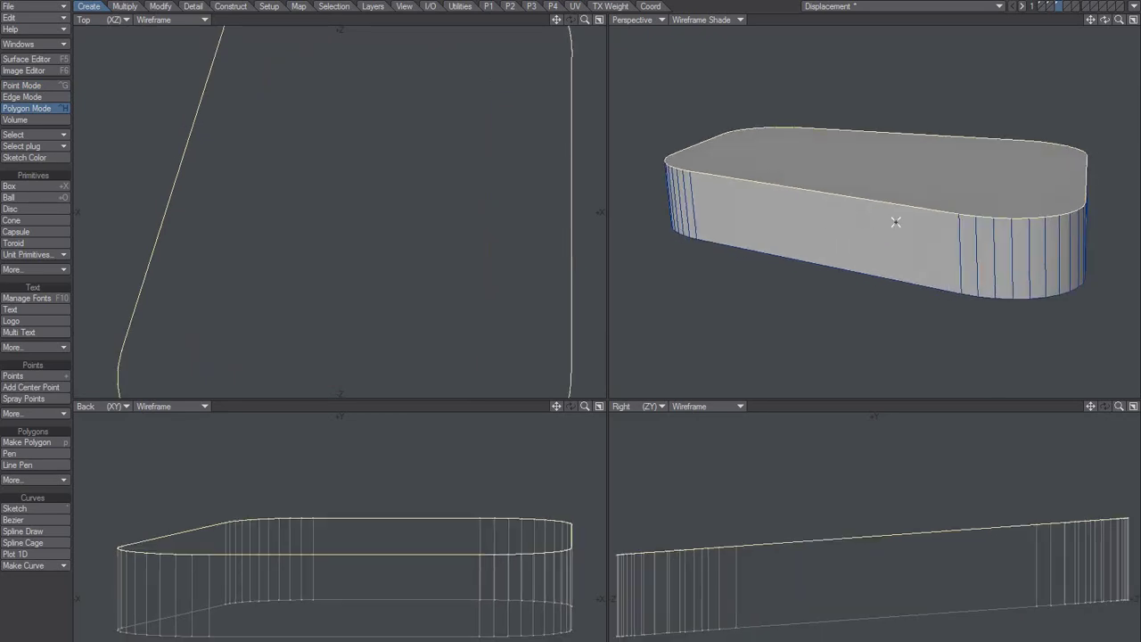
pyautogui.press('/')
pyautogui.keyDown('alt'); pyautogui.keyDown('shift'); pyautogui.moveTo(958, 243); pyautogui.dragTo(872, 224); pyautogui.keyUp('shift'); pyautogui.keyUp('alt')
pyautogui.keyDown('alt'); pyautogui.keyDown('shift'); pyautogui.moveTo(834, 219); pyautogui.dragTo(858, 225); pyautogui.keyUp('shift'); pyautogui.keyUp('alt')
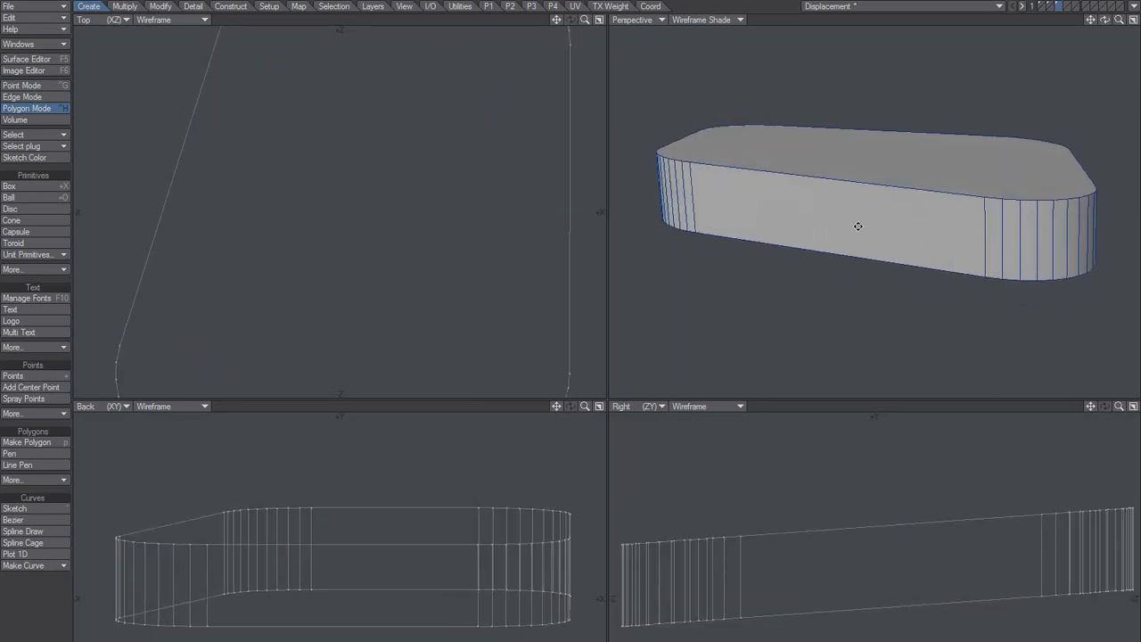
# - Select the eight vertical edges bounding the slab's four flat sides and connect them with a horizontal edge across each side
pyautogui.hotkey('ctrl', 'g')
pyautogui.press('space')
pyautogui.click(693, 194)
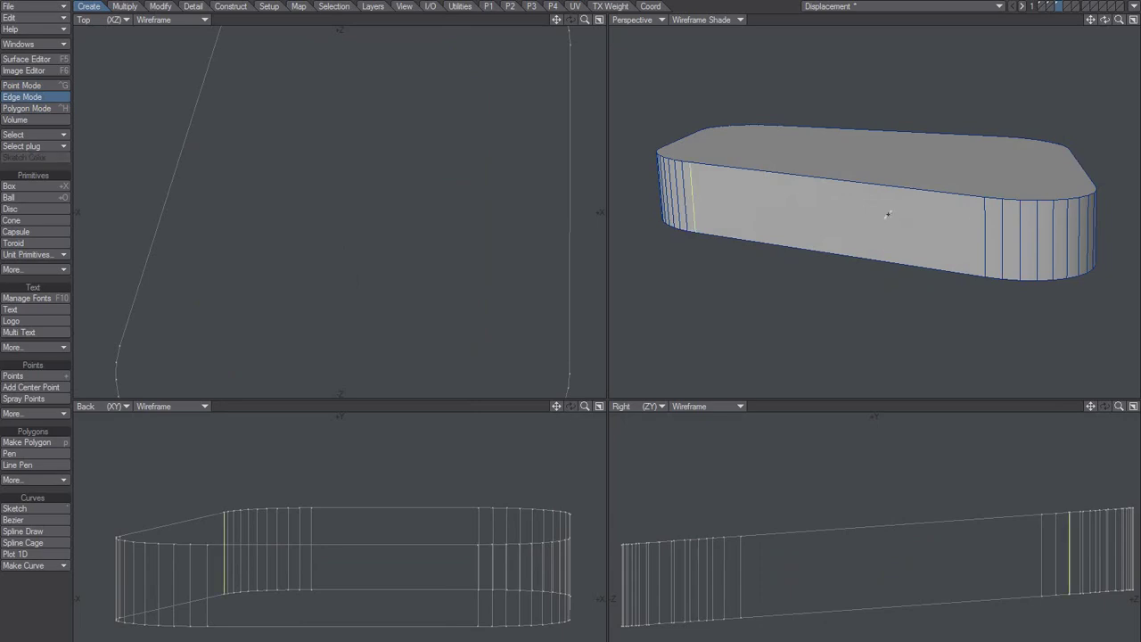
pyautogui.click(979, 216)
pyautogui.keyDown('alt'); pyautogui.moveTo(979, 215); pyautogui.dragTo(721, 252); pyautogui.keyUp('alt')
pyautogui.click(684, 239)
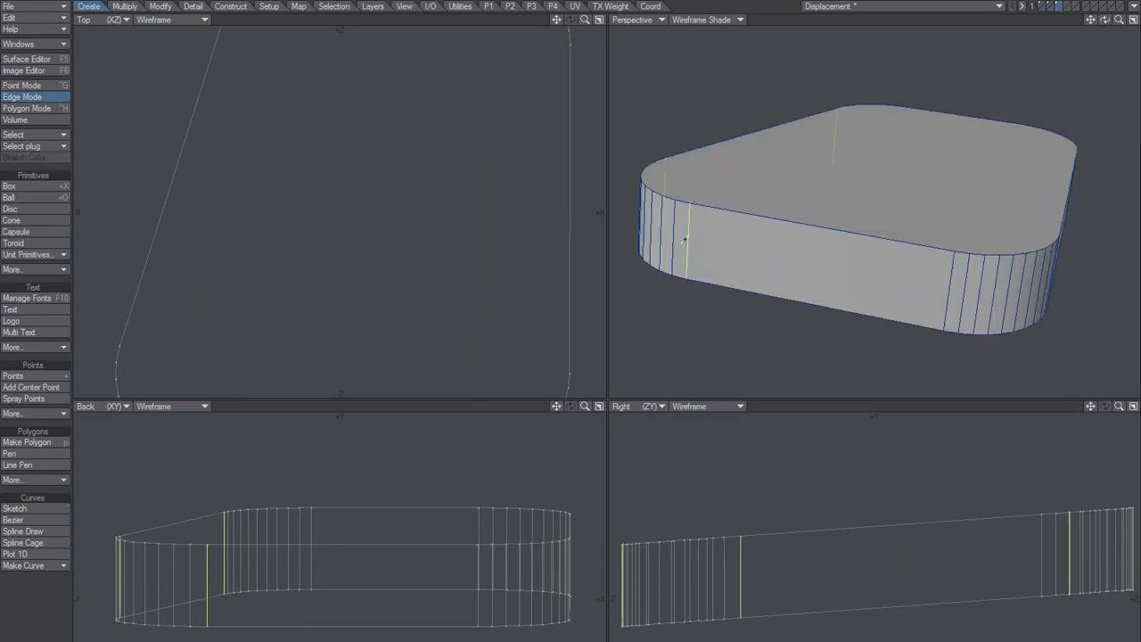
pyautogui.click(953, 277)
pyautogui.keyDown('alt'); pyautogui.moveTo(953, 276); pyautogui.dragTo(840, 247); pyautogui.keyUp('alt')
pyautogui.click(746, 245)
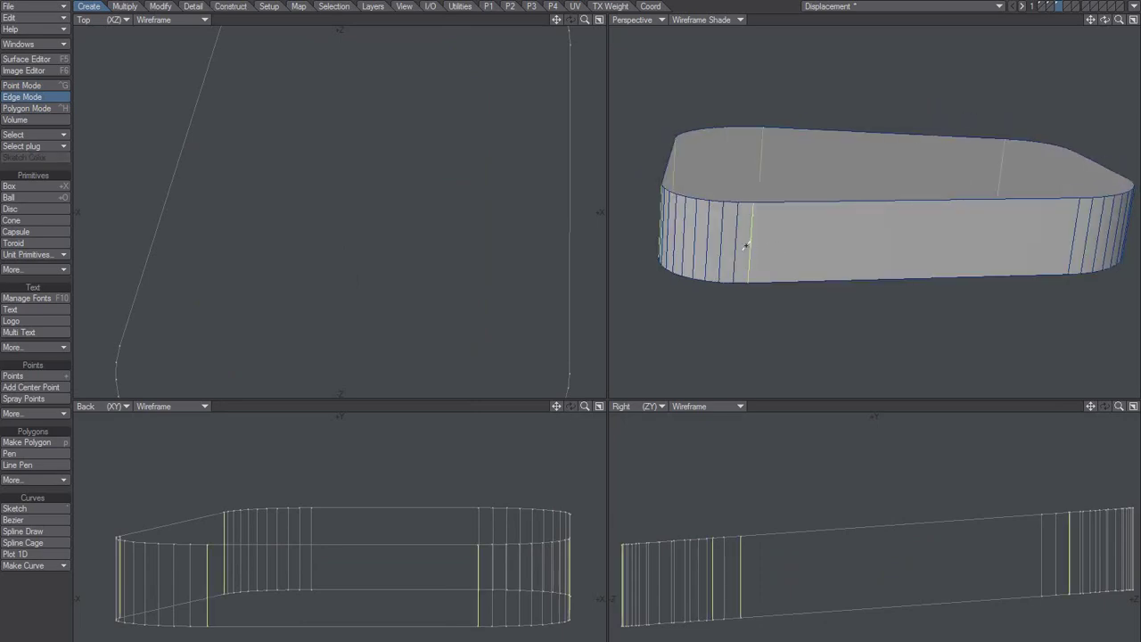
pyautogui.click(1074, 228)
pyautogui.keyDown('alt'); pyautogui.moveTo(1074, 227); pyautogui.dragTo(747, 210); pyautogui.keyUp('alt')
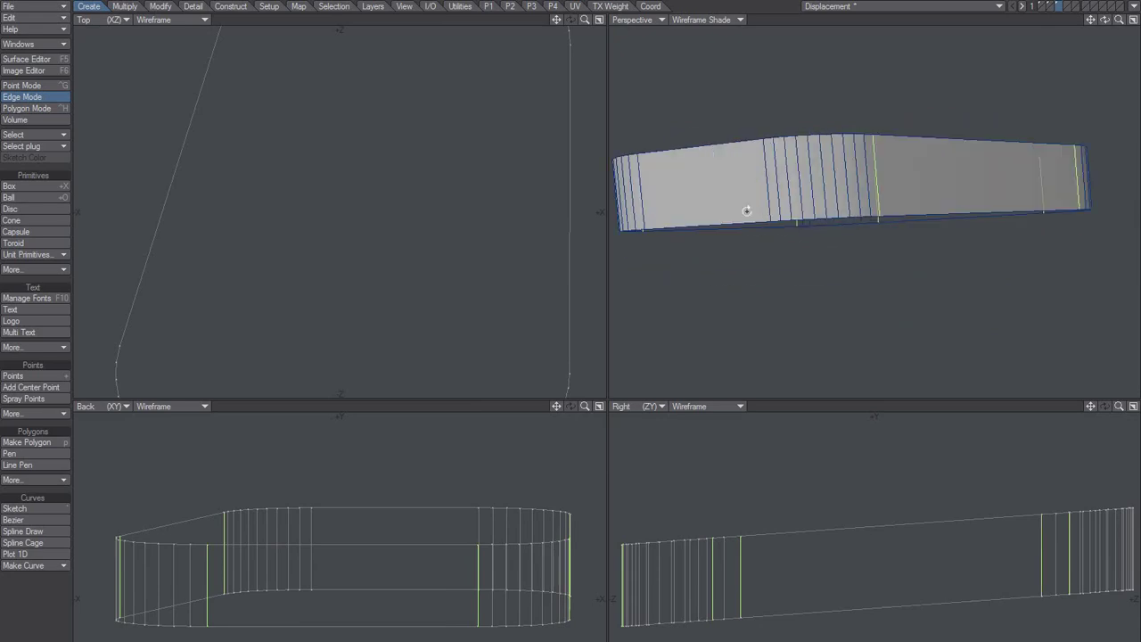
pyautogui.click(643, 204)
pyautogui.click(769, 185)
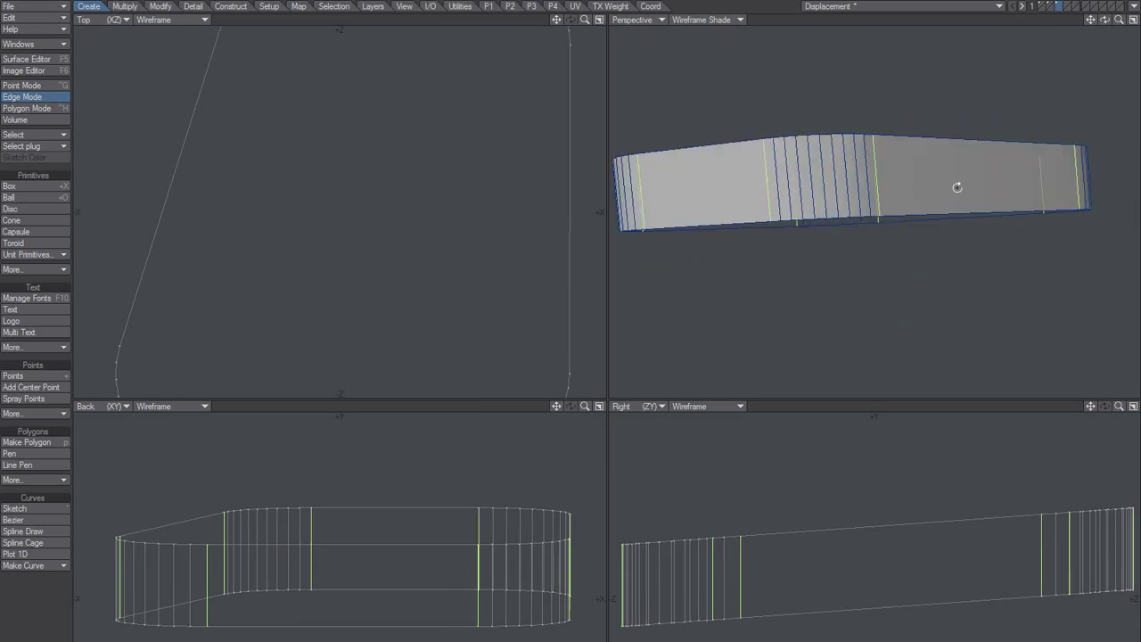
pyautogui.keyDown('alt'); pyautogui.moveTo(957, 186); pyautogui.dragTo(931, 251); pyautogui.keyUp('alt')
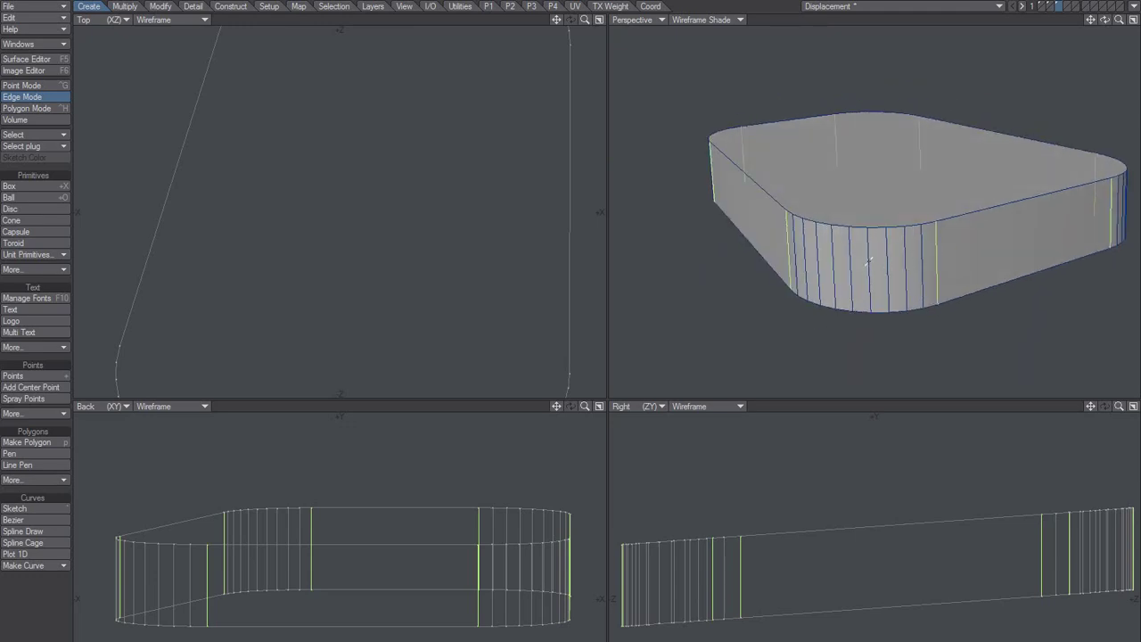
pyautogui.hotkey('ctrl', 'shift', 'c')
pyautogui.keyDown('alt'); pyautogui.moveTo(843, 275); pyautogui.dragTo(860, 250); pyautogui.keyUp('alt')
pyautogui.hotkey('ctrl', 'h')
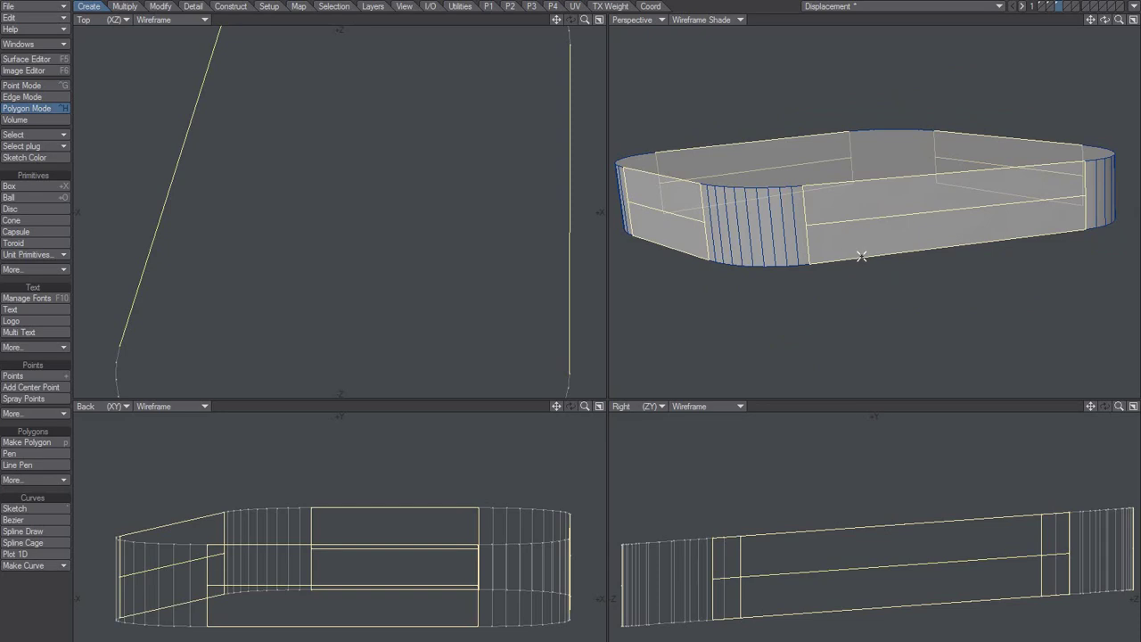
# - In the enlarged perspective view, select the two stacked polygons of one long flat side and repeatedly split them with vertical cuts
pyautogui.click(1133, 20)
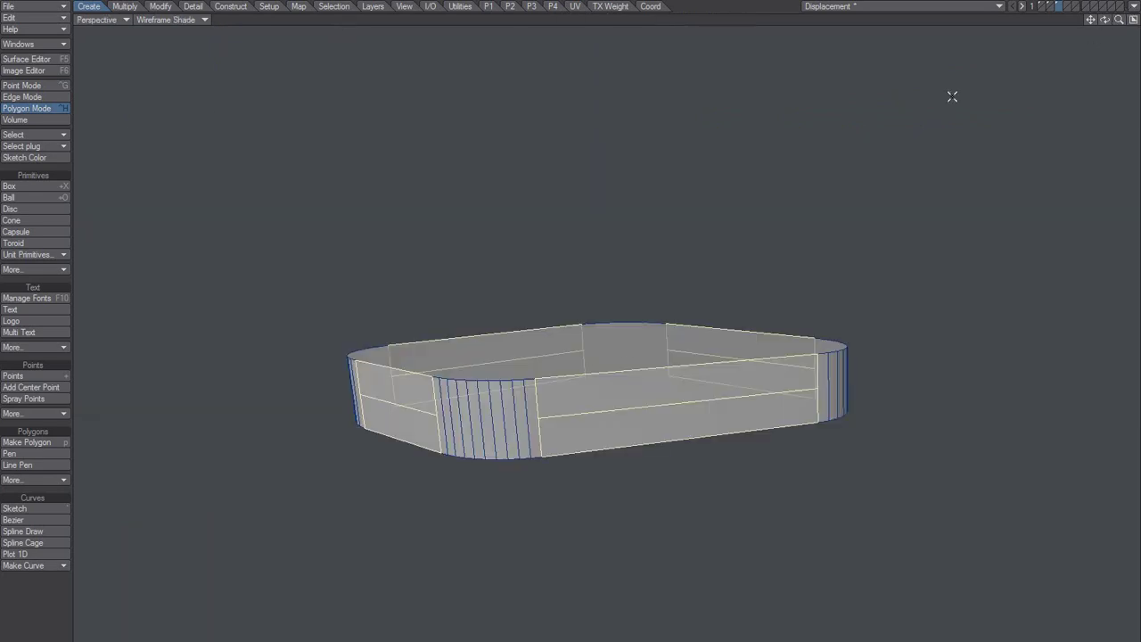
pyautogui.scroll(5, 629, 368)
pyautogui.keyDown('alt'); pyautogui.moveTo(657, 335); pyautogui.dragTo(529, 387); pyautogui.keyUp('alt')
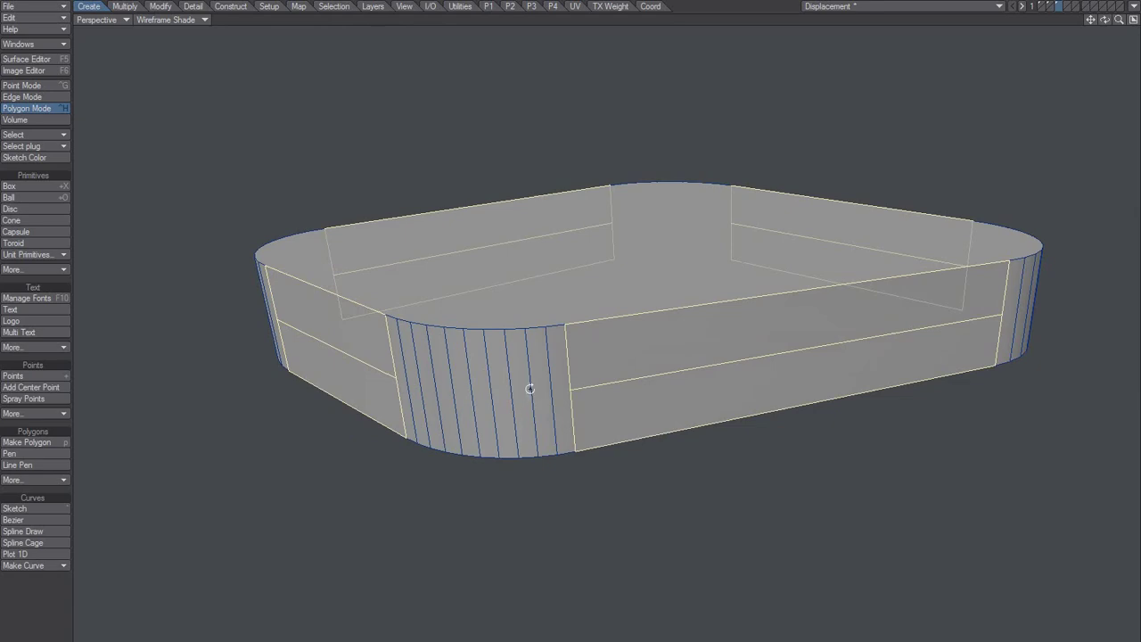
pyautogui.press('/')
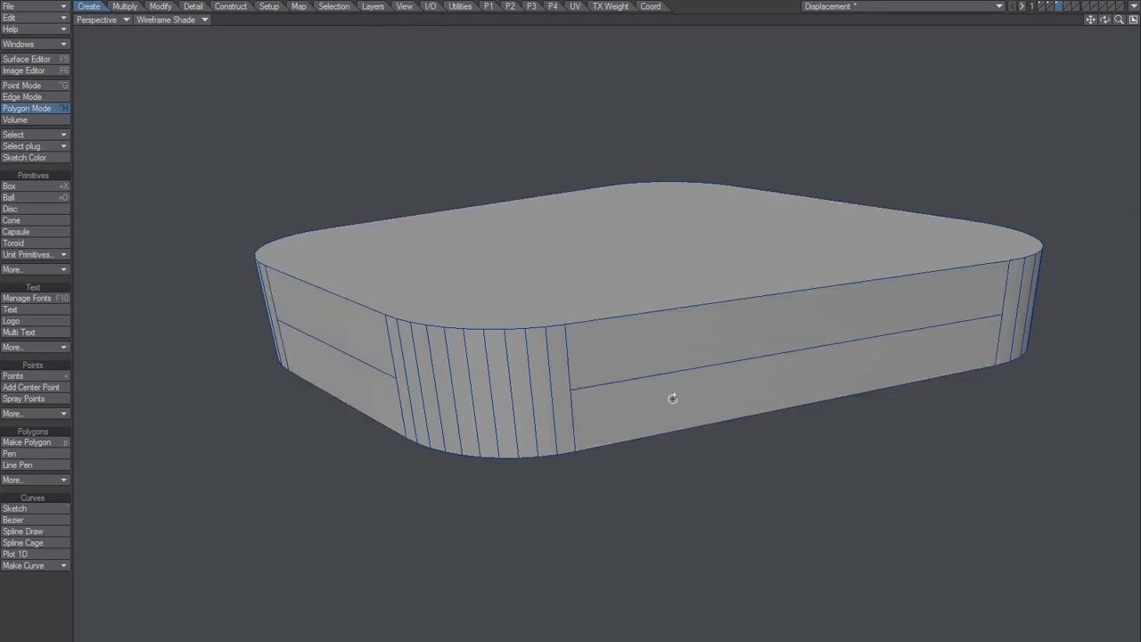
pyautogui.keyDown('alt'); pyautogui.moveTo(672, 399); pyautogui.dragTo(588, 406); pyautogui.keyUp('alt')
pyautogui.moveTo(667, 348); pyautogui.dragTo(648, 392)
pyautogui.keyDown('alt'); pyautogui.moveTo(648, 392); pyautogui.dragTo(592, 384); pyautogui.keyUp('alt')
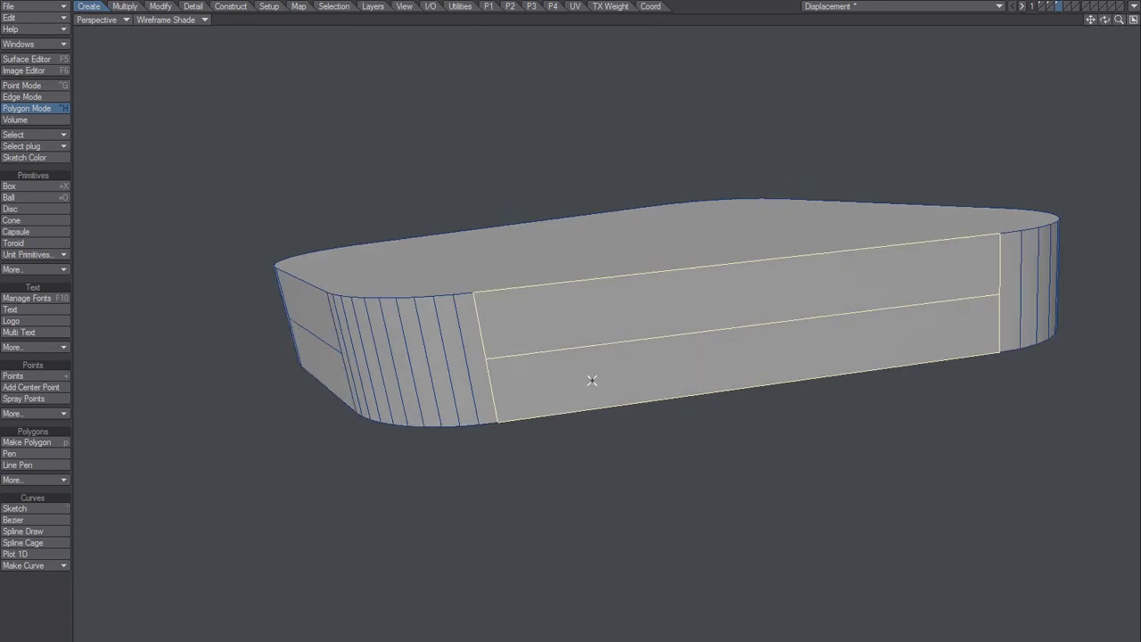
pyautogui.hotkey('shift', 'u')
pyautogui.hotkey('shift', 'u')
pyautogui.hotkey('shift', 'u')
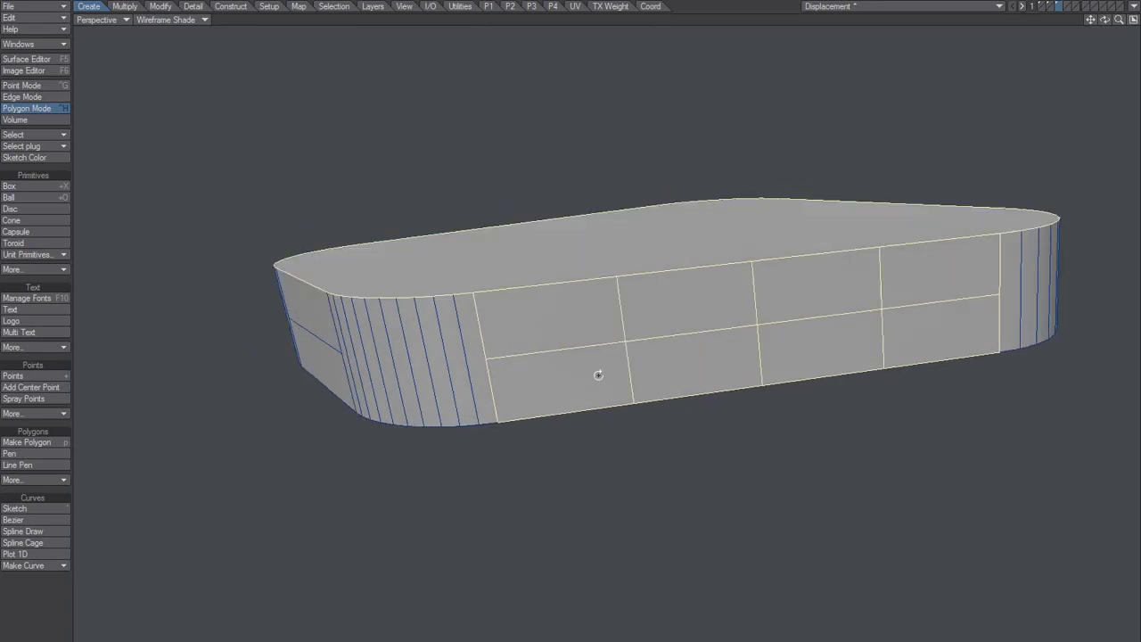
pyautogui.hotkey('shift', 'u')
pyautogui.hotkey('shift', 'u')
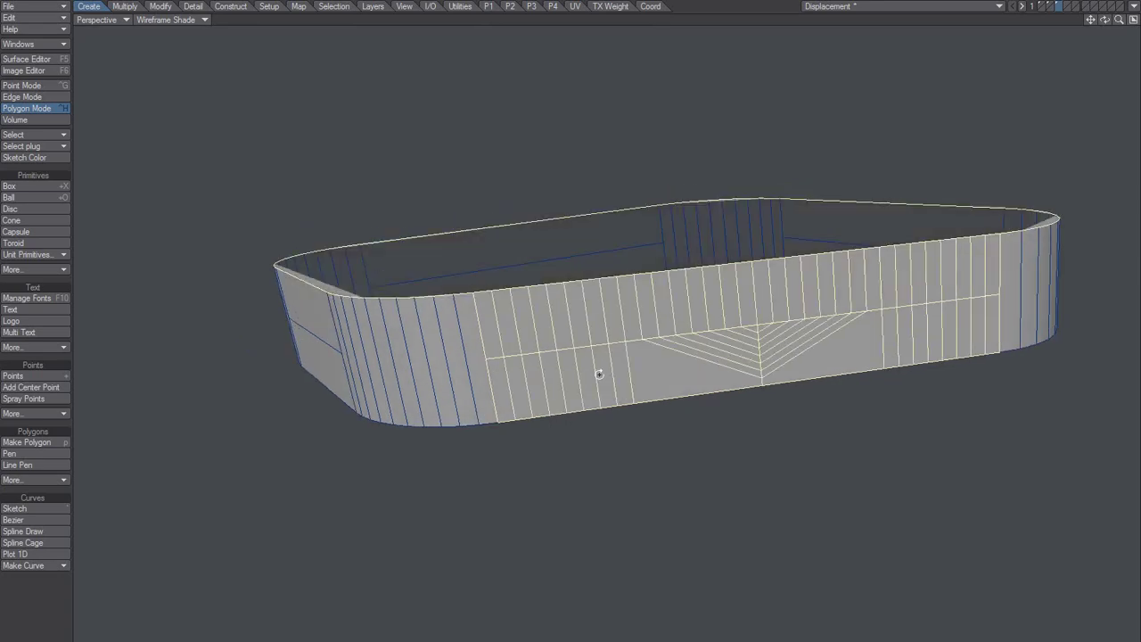
# - Select the two stacked polygons of the adjacent short flat side and split them repeatedly with vertical cuts
pyautogui.press('/')
pyautogui.keyDown('alt'); pyautogui.moveTo(350, 368); pyautogui.dragTo(570, 392); pyautogui.keyUp('alt')
pyautogui.moveTo(437, 310); pyautogui.dragTo(451, 373)
pyautogui.hotkey('shift', 'z')
pyautogui.hotkey('shift', 'z')
pyautogui.hotkey('shift', 'z')
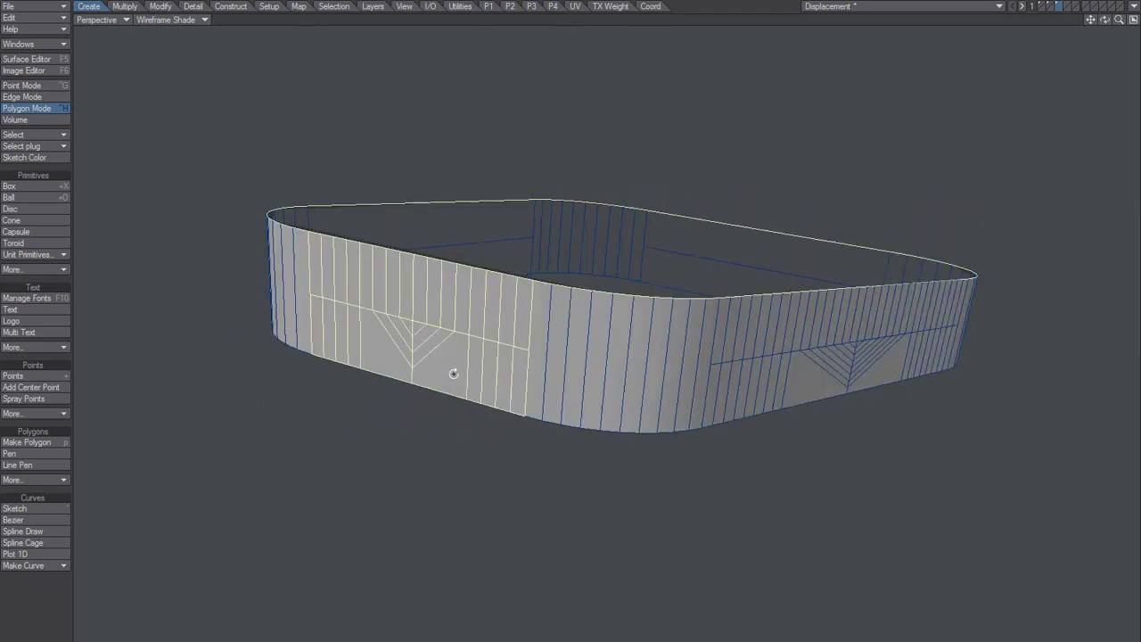
# - Repeatedly split the two stacked polygons of the opposite short flat side with vertical cuts
pyautogui.press('/')
pyautogui.keyDown('alt'); pyautogui.moveTo(648, 314); pyautogui.dragTo(639, 380); pyautogui.keyUp('alt')
pyautogui.hotkey('shift', 'z')
pyautogui.hotkey('shift', 'z')
pyautogui.hotkey('shift', 'z')
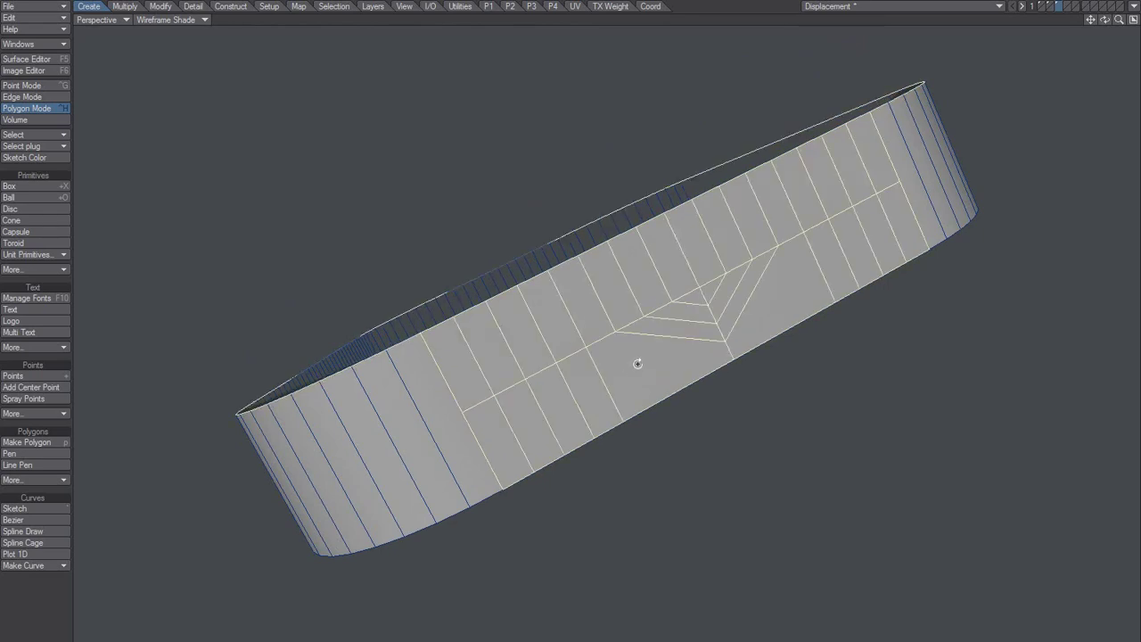
# - Select the two stacked polygons of the remaining long flat side and split them until its vertical cuts match the other long side
pyautogui.press('/')
pyautogui.keyDown('alt'); pyautogui.moveTo(765, 256); pyautogui.dragTo(552, 368); pyautogui.keyUp('alt')
pyautogui.moveTo(565, 293); pyautogui.dragTo(576, 349)
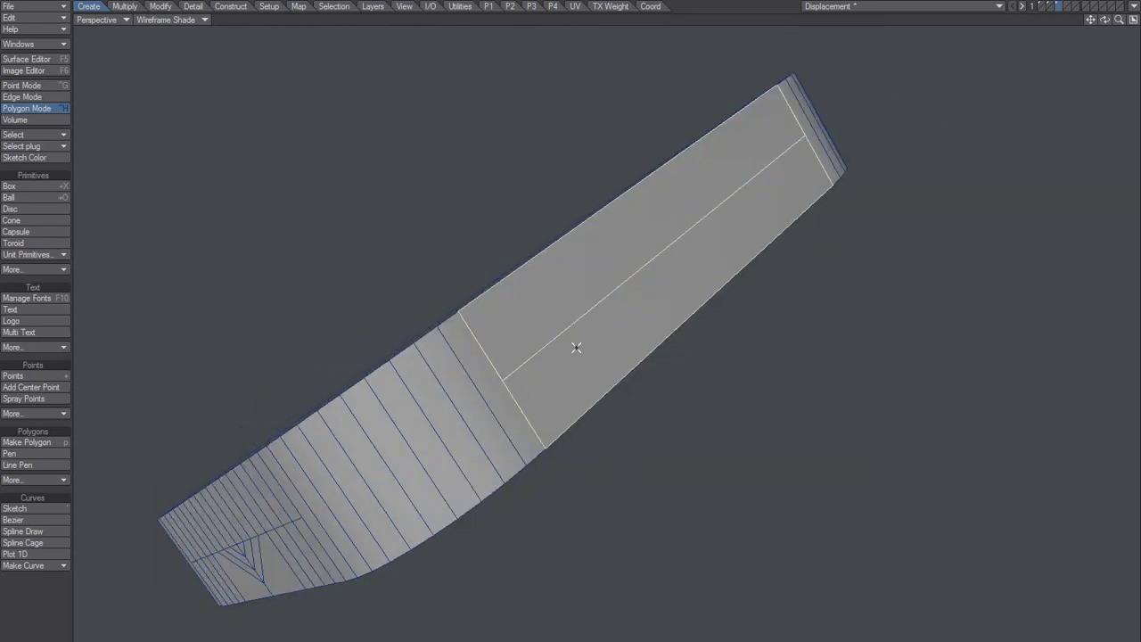
pyautogui.hotkey('shift', 'z')
pyautogui.hotkey('shift', 'z')
pyautogui.hotkey('shift', 'z')
pyautogui.hotkey('shift', 'z')
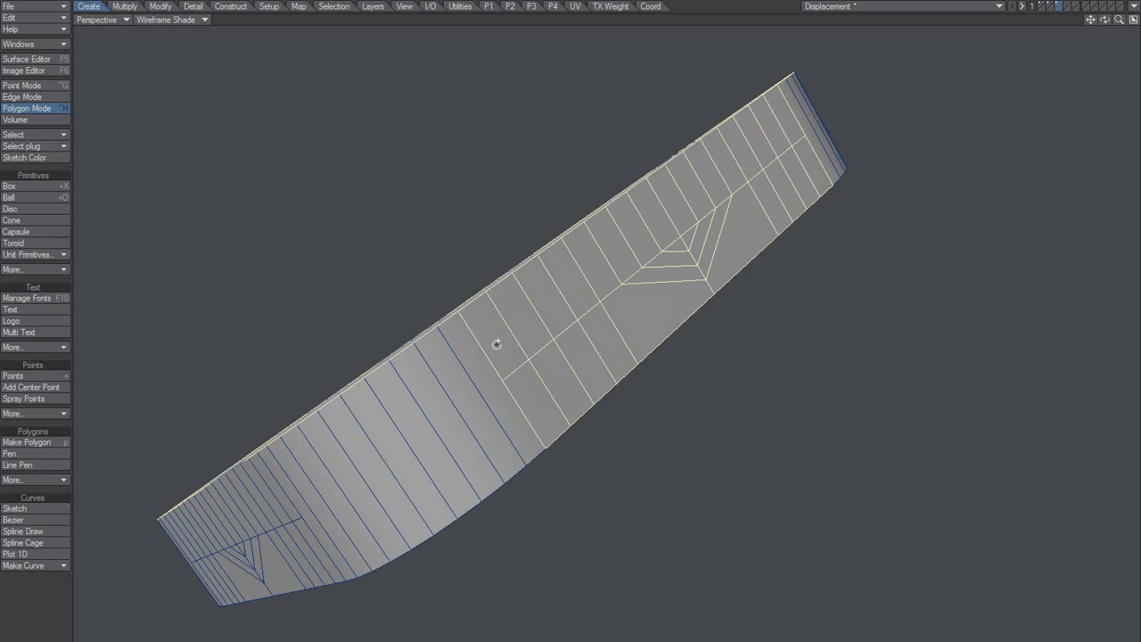
pyautogui.hotkey('shift', 'z')
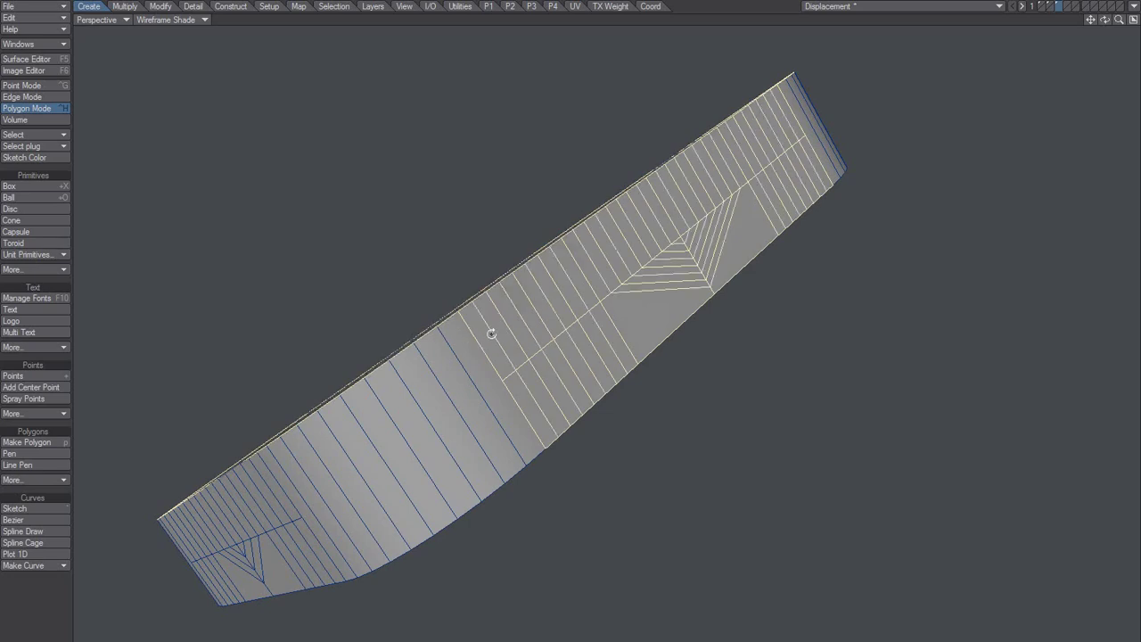
# - Return to the four-view layout, fit the slab in view, and slice it in the Right view with a slightly sloped cut below its upper edge
pyautogui.keyDown('alt'); pyautogui.moveTo(484, 352); pyautogui.dragTo(599, 397); pyautogui.keyUp('alt')
pyautogui.hotkey('ctrl', 'z')
pyautogui.press('f')
pyautogui.keyDown('alt'); pyautogui.moveTo(548, 434); pyautogui.dragTo(569, 397); pyautogui.keyUp('alt')
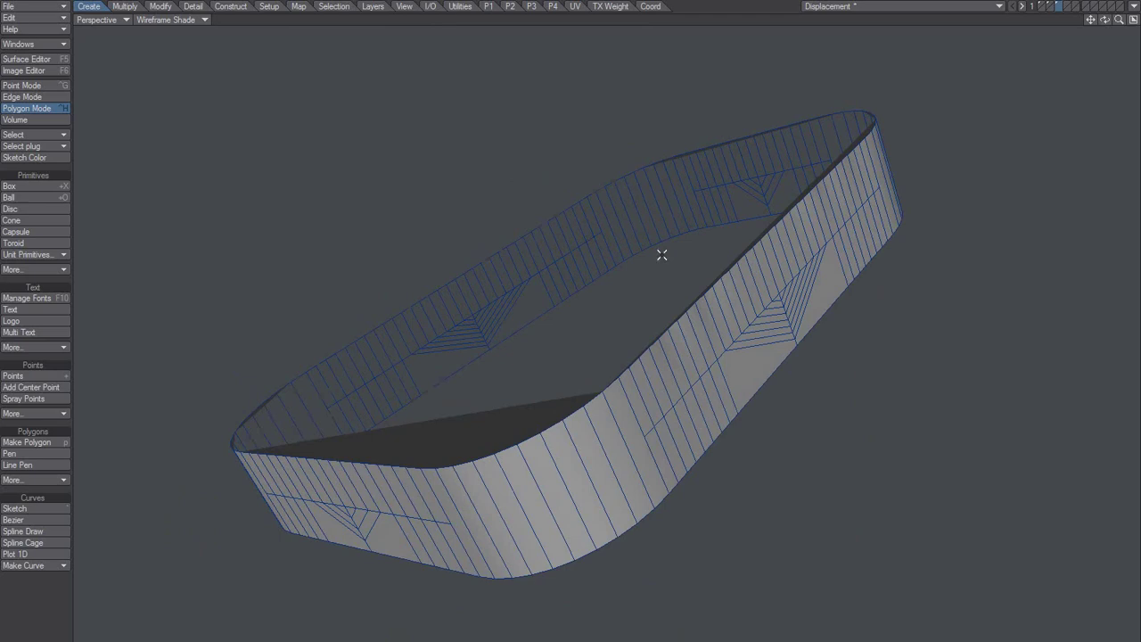
pyautogui.press('0')
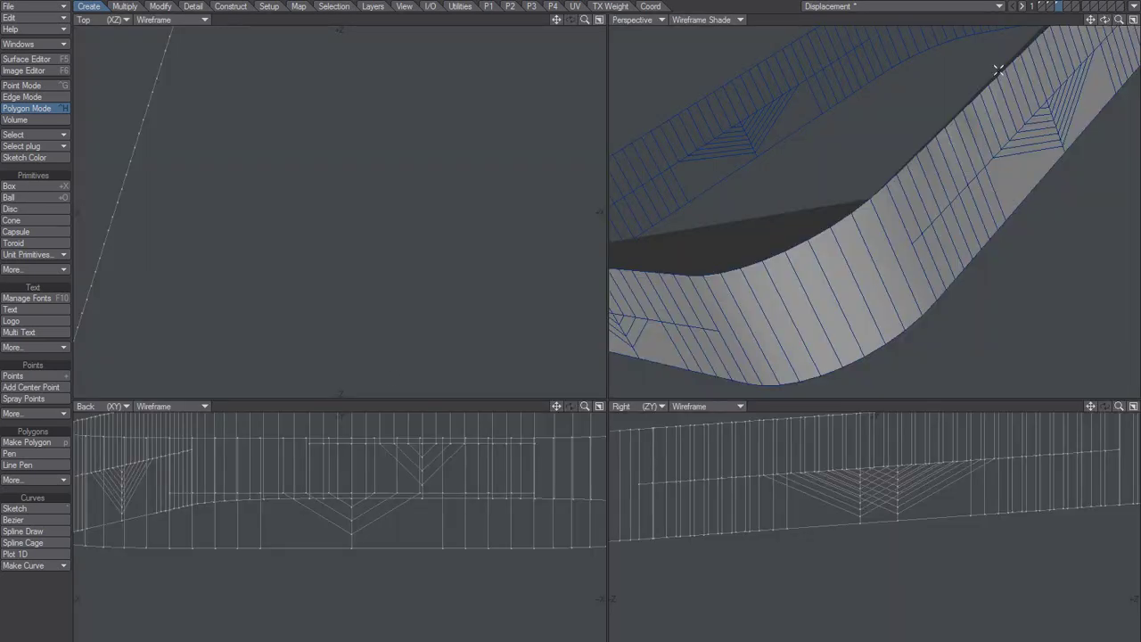
pyautogui.press('a')
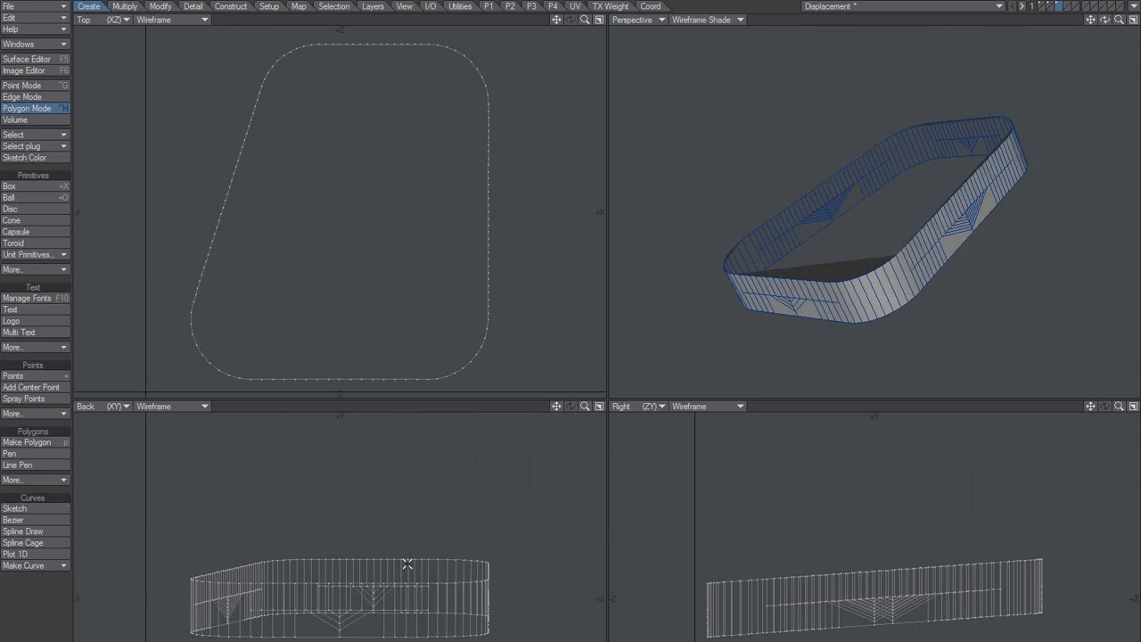
pyautogui.keyDown('alt'); pyautogui.moveTo(803, 295); pyautogui.dragTo(805, 231); pyautogui.keyUp('alt')
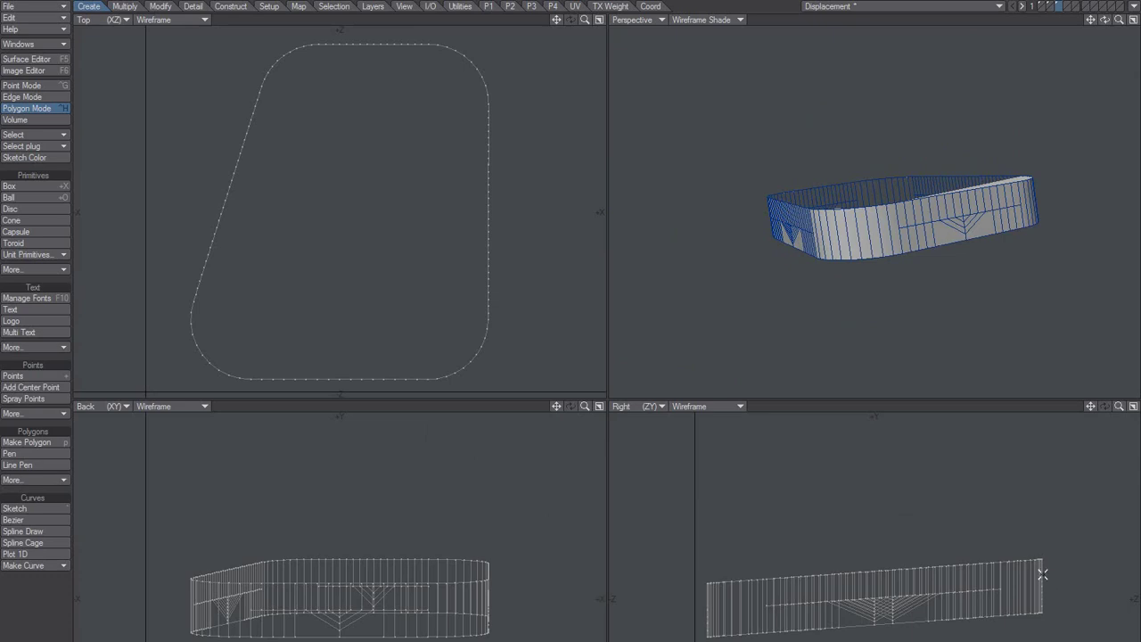
pyautogui.moveTo(1062, 567); pyautogui.dragTo(650, 604)
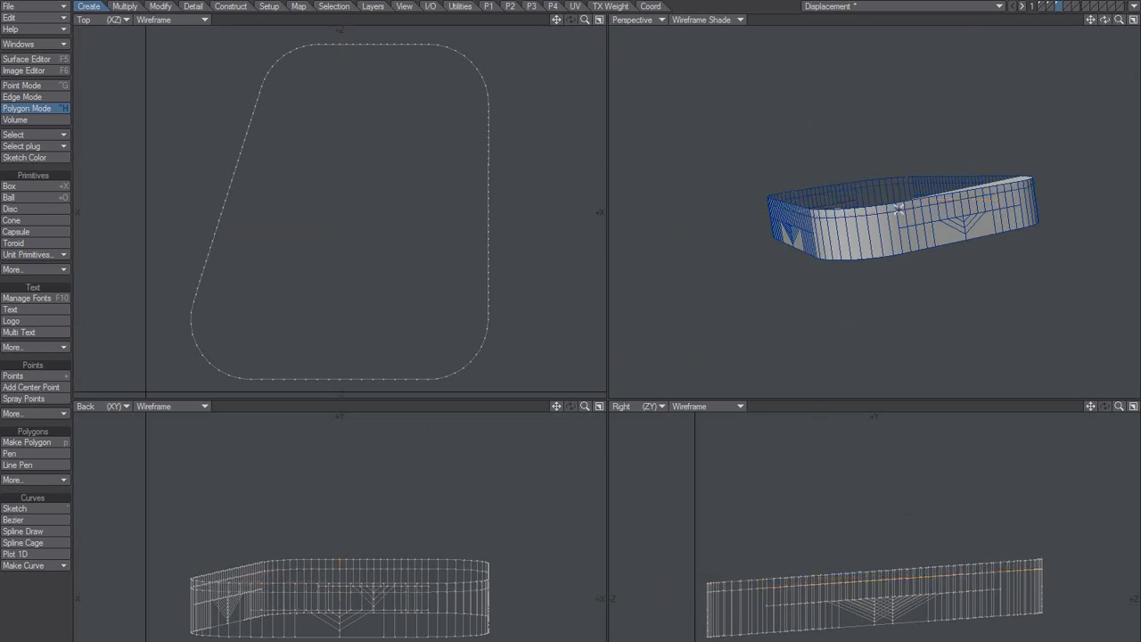
# - Select the loop of points along the new cut and make a single polygon from it
pyautogui.hotkey('ctrl', 'g')
pyautogui.press('/')
pyautogui.moveTo(888, 211); pyautogui.dragTo(876, 216)
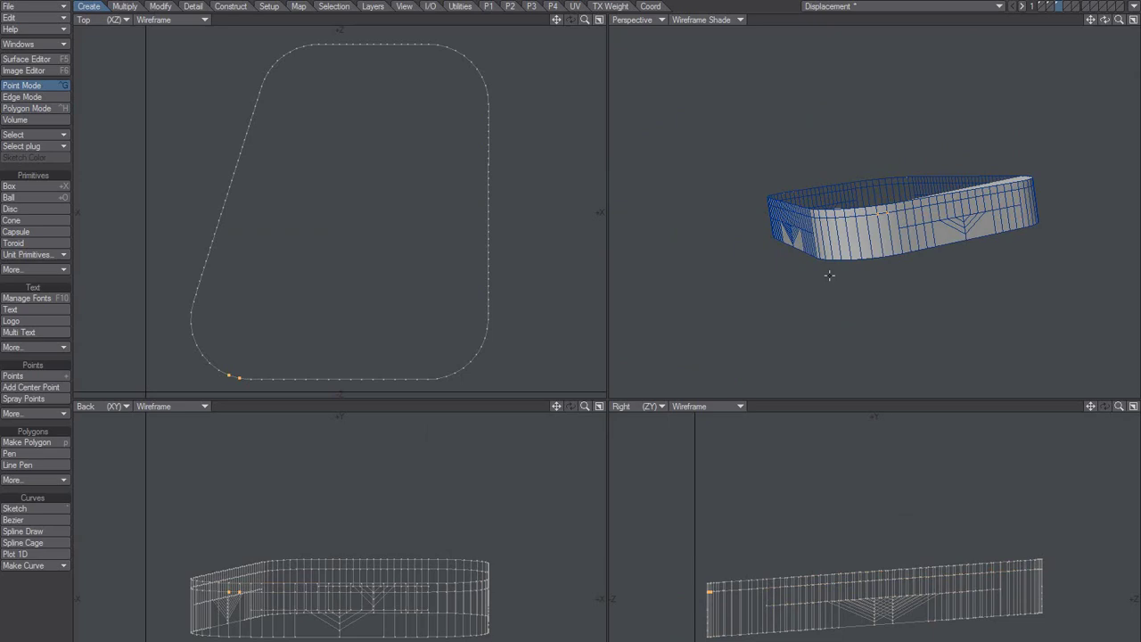
pyautogui.press('l')
pyautogui.hotkey('ctrl', 'h')
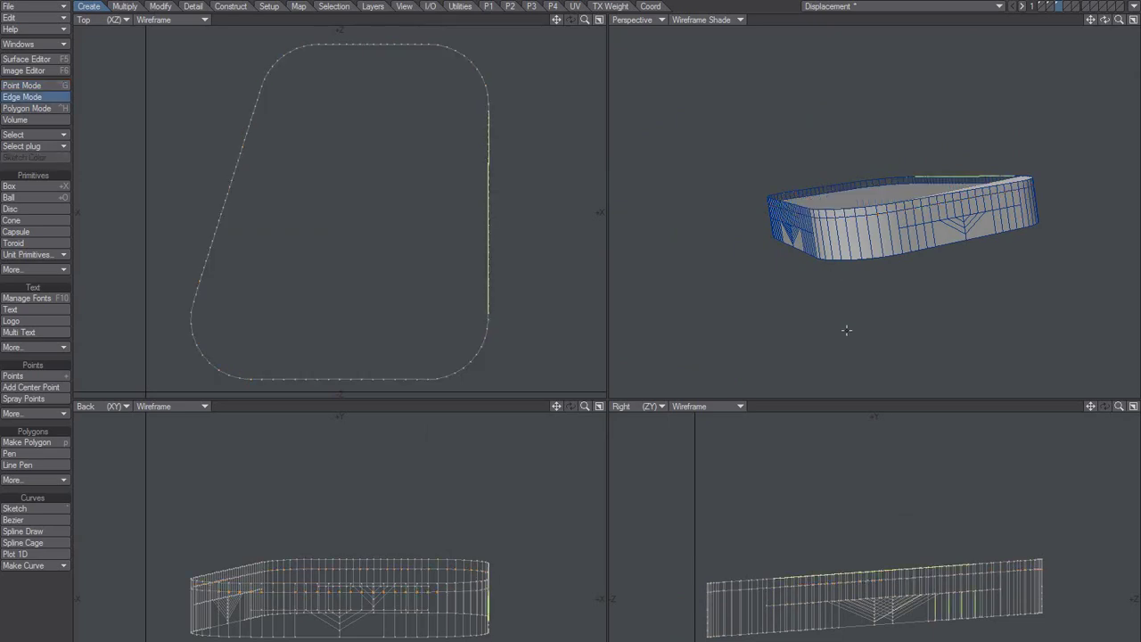
pyautogui.keyDown('alt'); pyautogui.moveTo(937, 191); pyautogui.dragTo(908, 282); pyautogui.keyUp('alt')
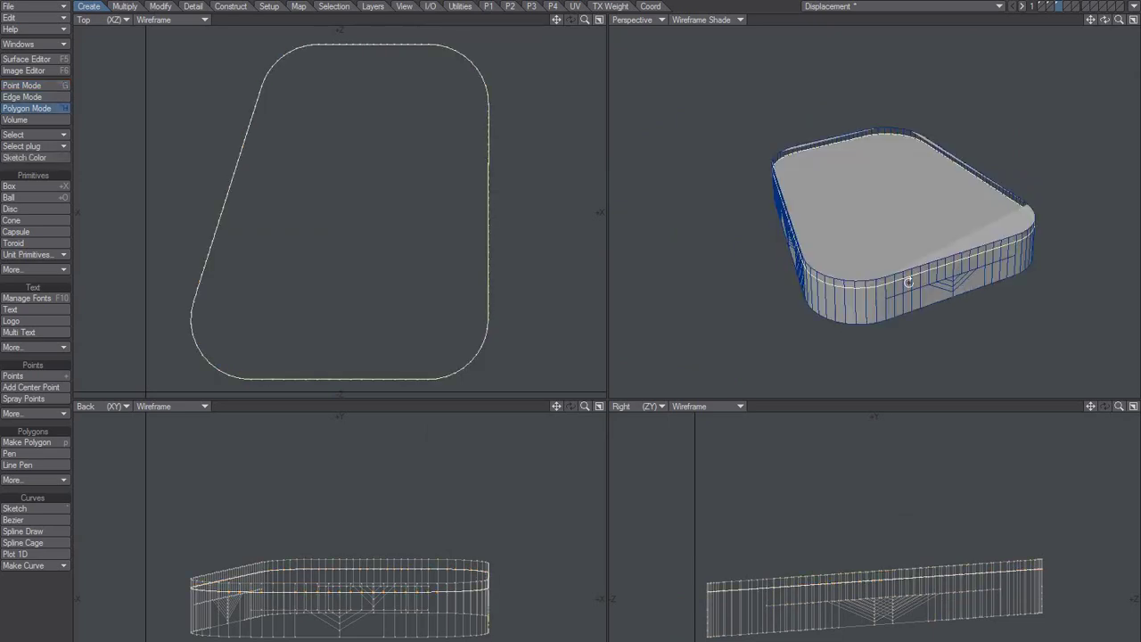
# - Cut the new outline polygon out of the slab and paste it into an empty layer
pyautogui.keyDown('alt'); pyautogui.moveTo(846, 223); pyautogui.dragTo(829, 241); pyautogui.keyUp('alt')
pyautogui.press('Delete')
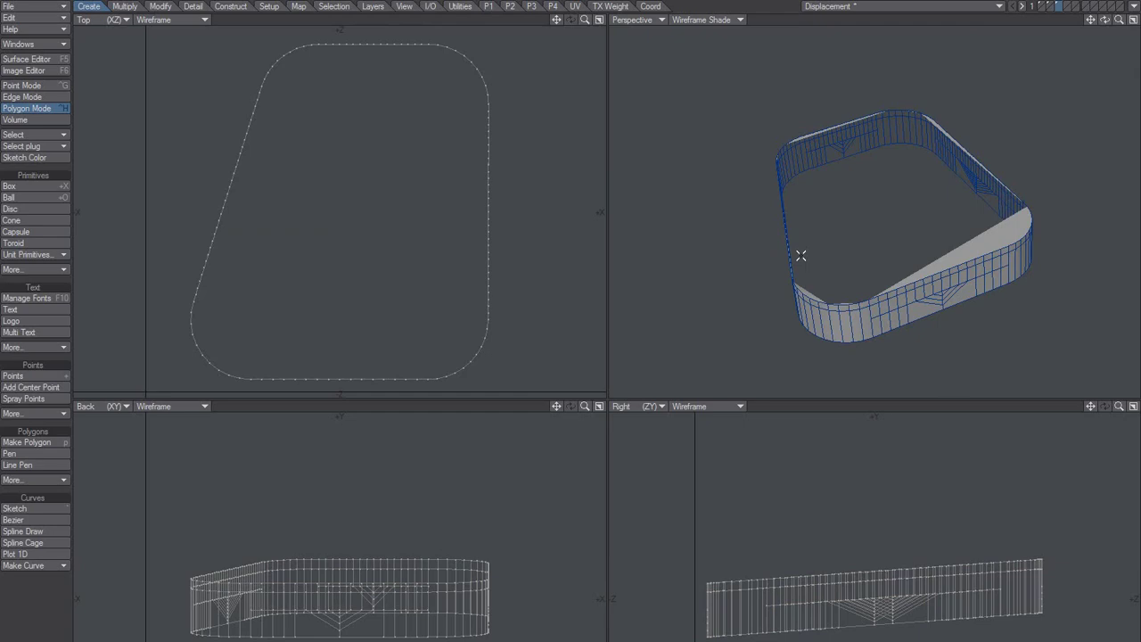
pyautogui.press('2')
pyautogui.hotkey('ctrl', 'v')
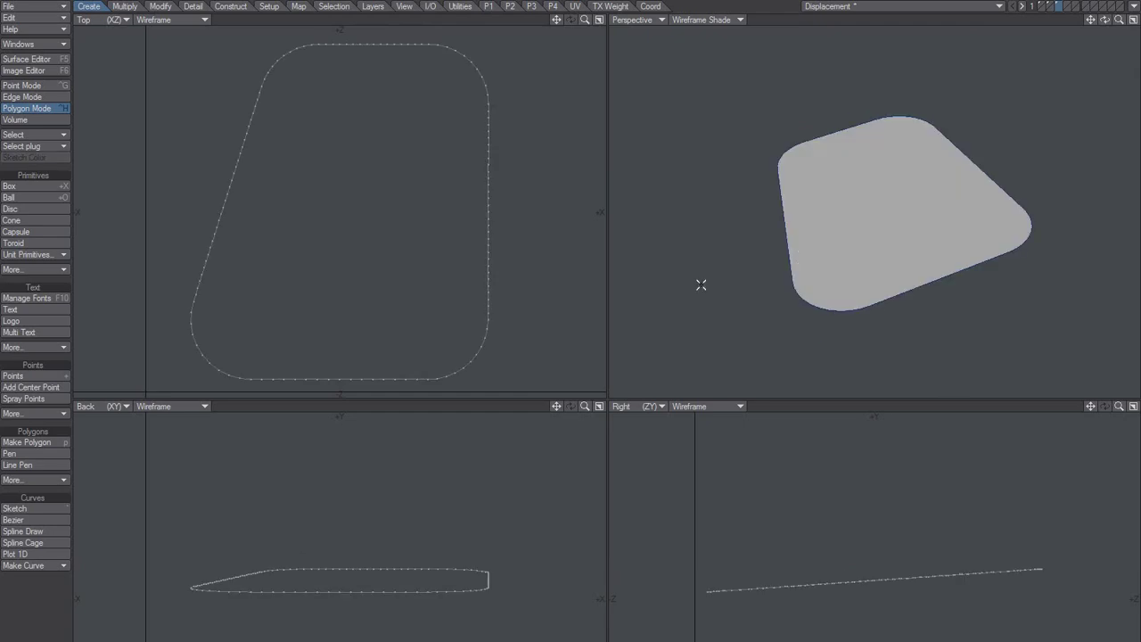
# - Select all points of the pasted polygon, flatten them to one height, and return to polygon mode with nothing selected
pyautogui.click(777, 251)
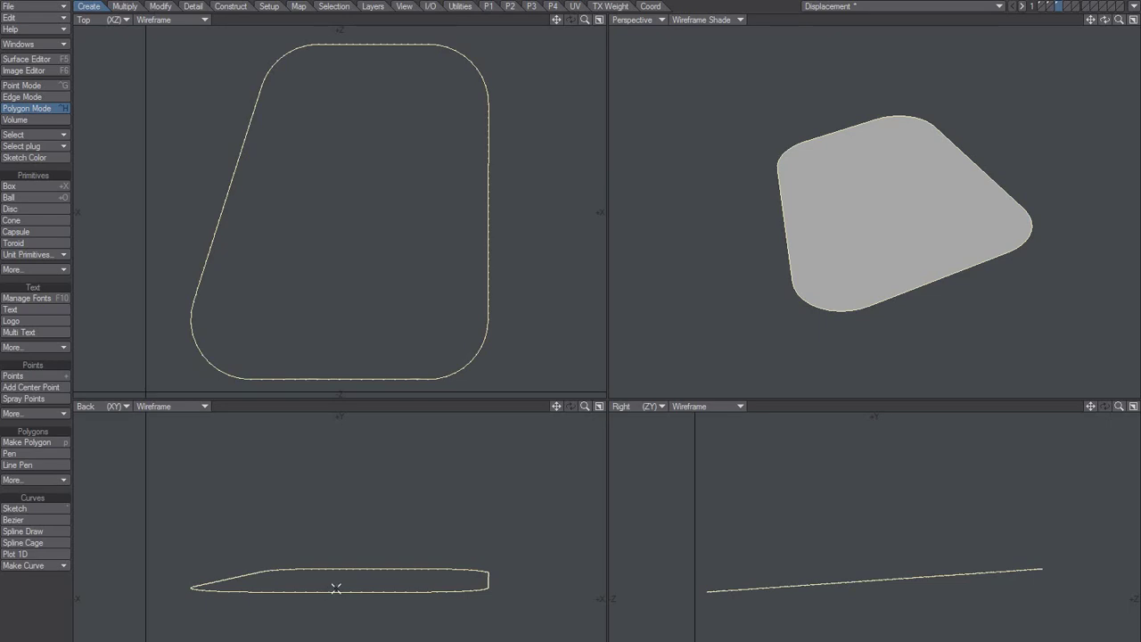
pyautogui.hotkey('ctrl', 'g')
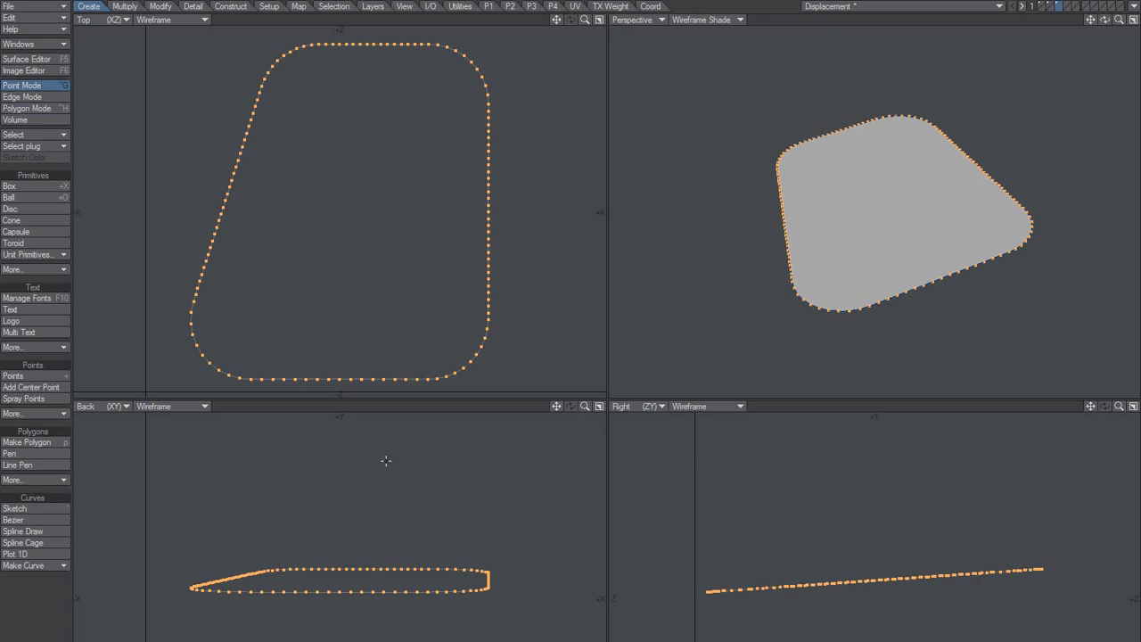
pyautogui.hotkey('ctrl', 'z')
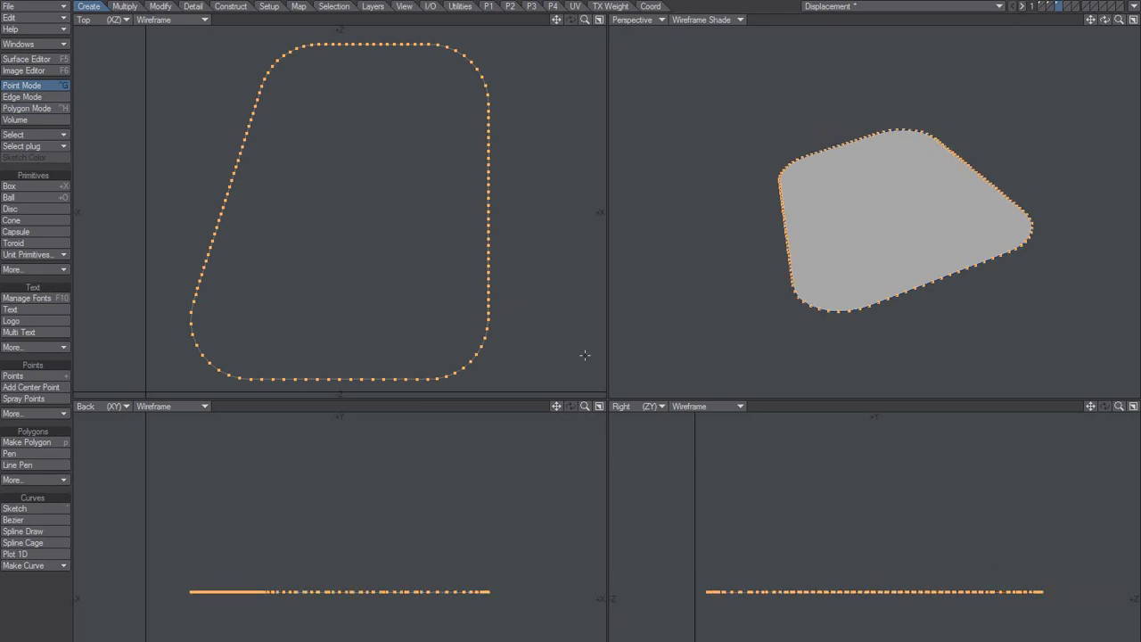
pyautogui.press('/')
pyautogui.keyDown('alt'); pyautogui.moveTo(856, 201); pyautogui.dragTo(828, 231); pyautogui.keyUp('alt')
pyautogui.press('space')
pyautogui.press('space')
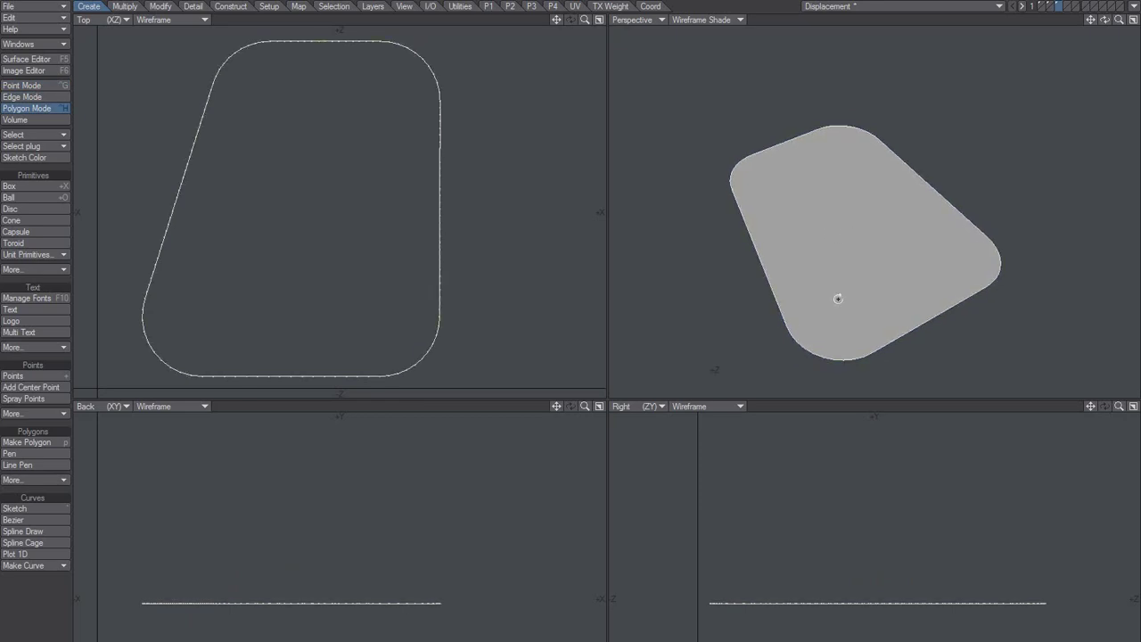
pyautogui.keyDown('alt'); pyautogui.moveTo(837, 298); pyautogui.dragTo(779, 285); pyautogui.keyUp('alt')
pyautogui.press('Tab')
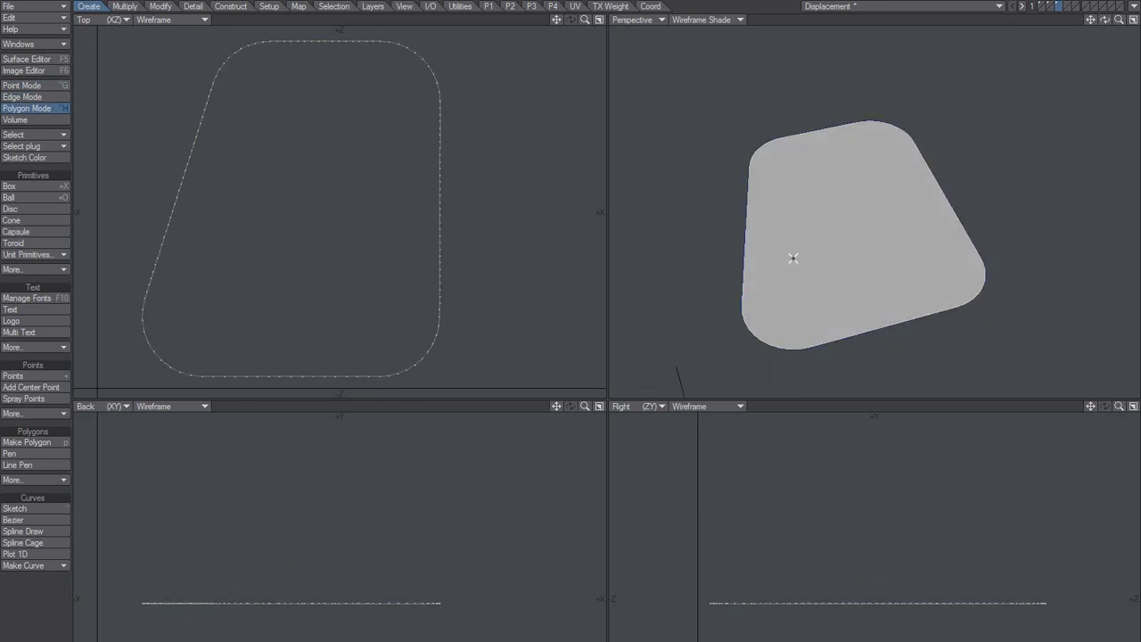
pyautogui.keyDown('alt'); pyautogui.moveTo(866, 261); pyautogui.dragTo(838, 264); pyautogui.keyUp('alt')
pyautogui.click(829, 260)
pyautogui.hotkey('ctrl', 'g')
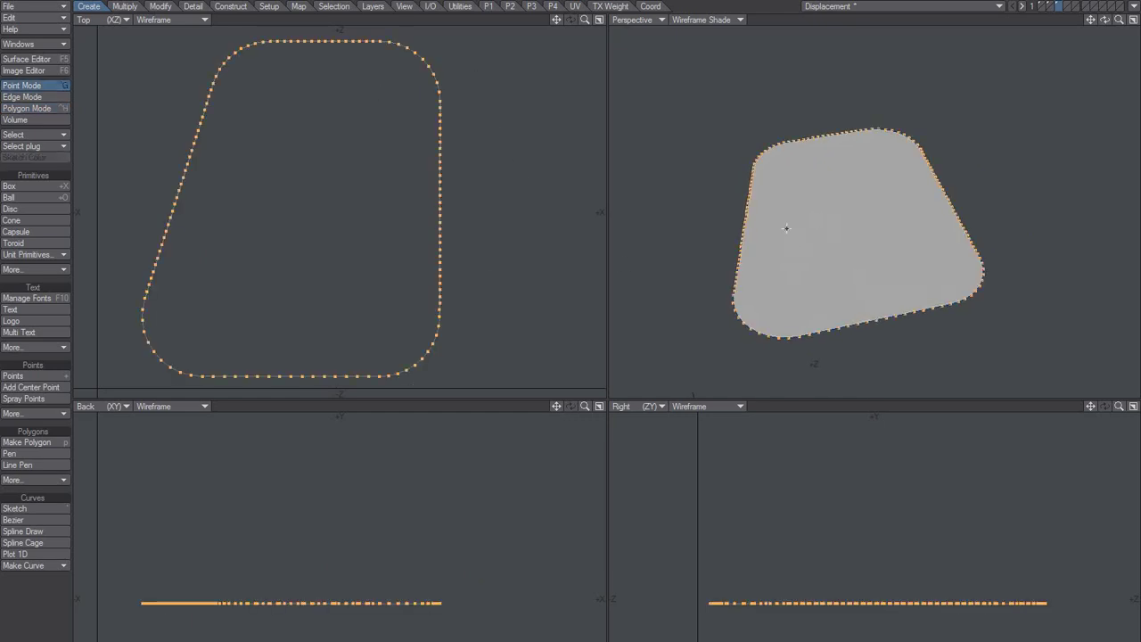
pyautogui.press('/')
# - Bevel the flat polygon upward with an inward taper, and bevel it again as a flat inset until its rounded corners nearly collapse
pyautogui.press('space')
pyautogui.press('space')
pyautogui.moveTo(807, 254)
pyautogui.keyDown('alt'); pyautogui.mouseDown()
pyautogui.moveTo(858, 260)
pyautogui.moveTo(835, 204)
pyautogui.moveTo(807, 235)
pyautogui.mouseUp(); pyautogui.keyUp('alt')
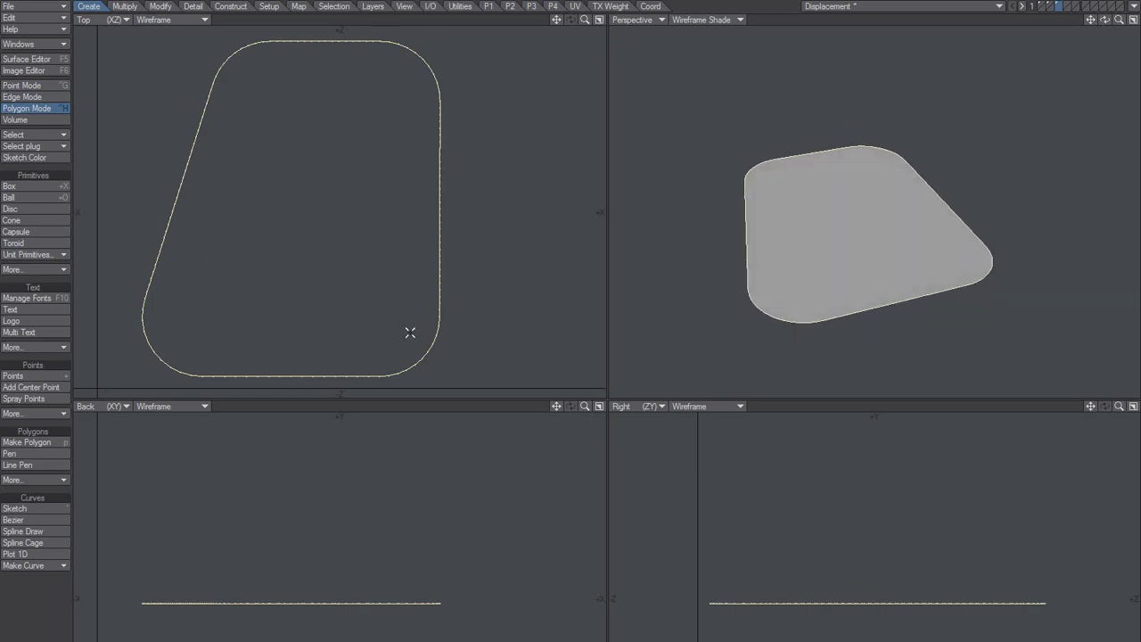
pyautogui.press('b')
pyautogui.moveTo(359, 585); pyautogui.dragTo(333, 563)
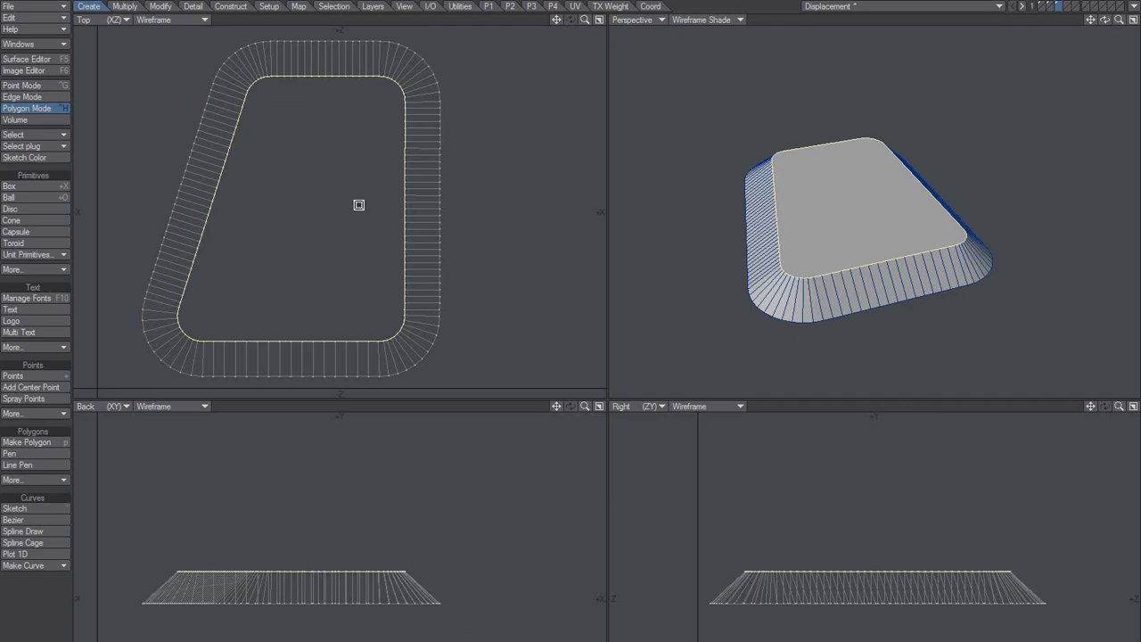
pyautogui.moveTo(357, 204); pyautogui.dragTo(333, 222)
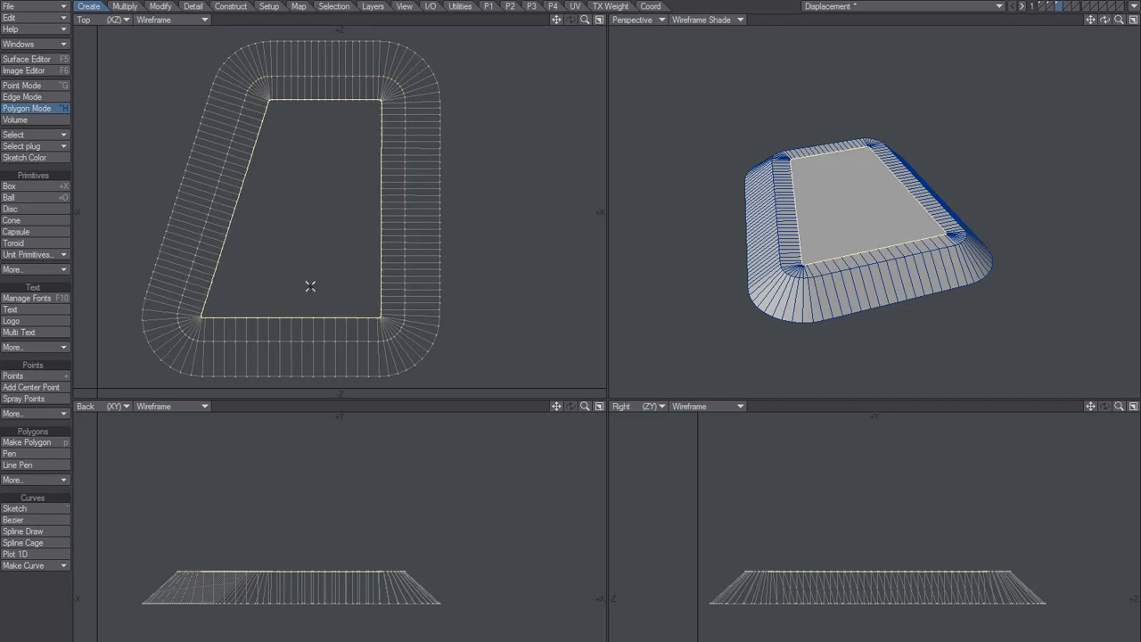
# - Weld the clustered points at the inset's lower-left inner corner in the Top view into one point
pyautogui.press('/')
pyautogui.scroll(6, 201, 309)
pyautogui.hotkey('ctrl', 'g')
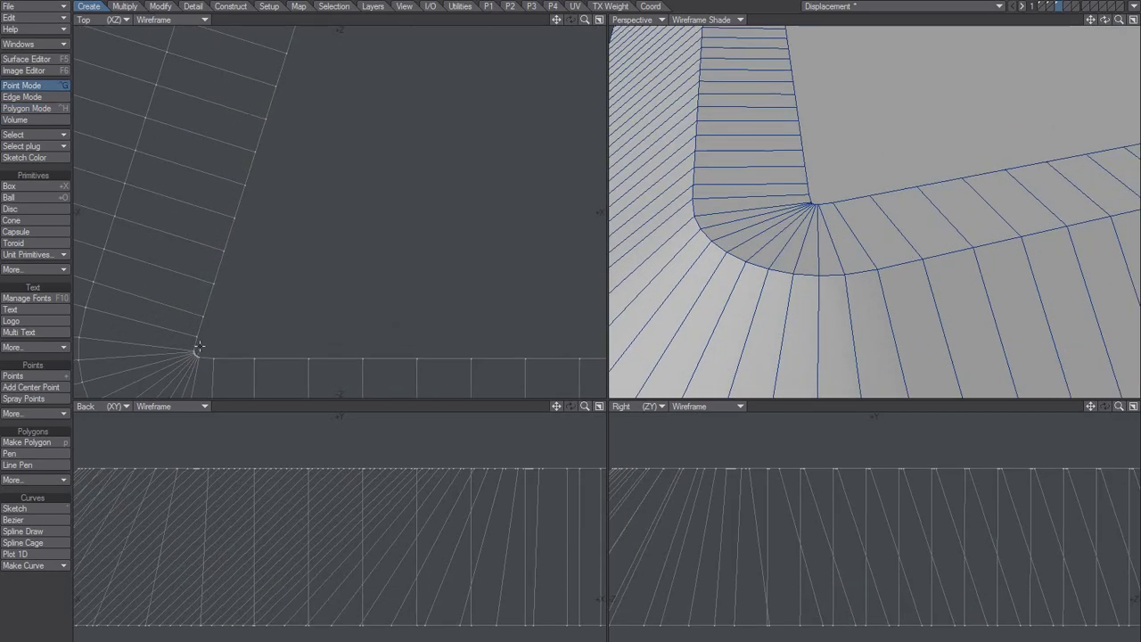
pyautogui.click(207, 348)
pyautogui.hotkey('ctrl', 'w')
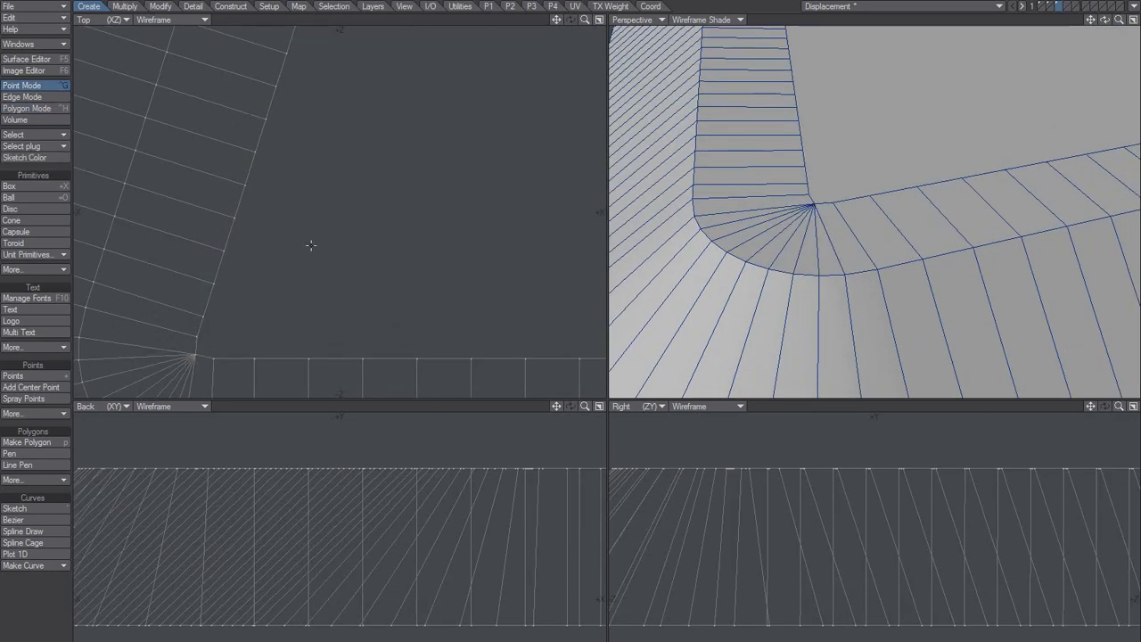
# - Weld the clustered points at the inset's upper-left inner corner in the Top view into one point
pyautogui.keyDown('alt'); pyautogui.moveTo(387, 169); pyautogui.dragTo(318, 306); pyautogui.keyUp('alt')
pyautogui.scroll(-6, 385, 151)
pyautogui.scroll(5, 267, 254)
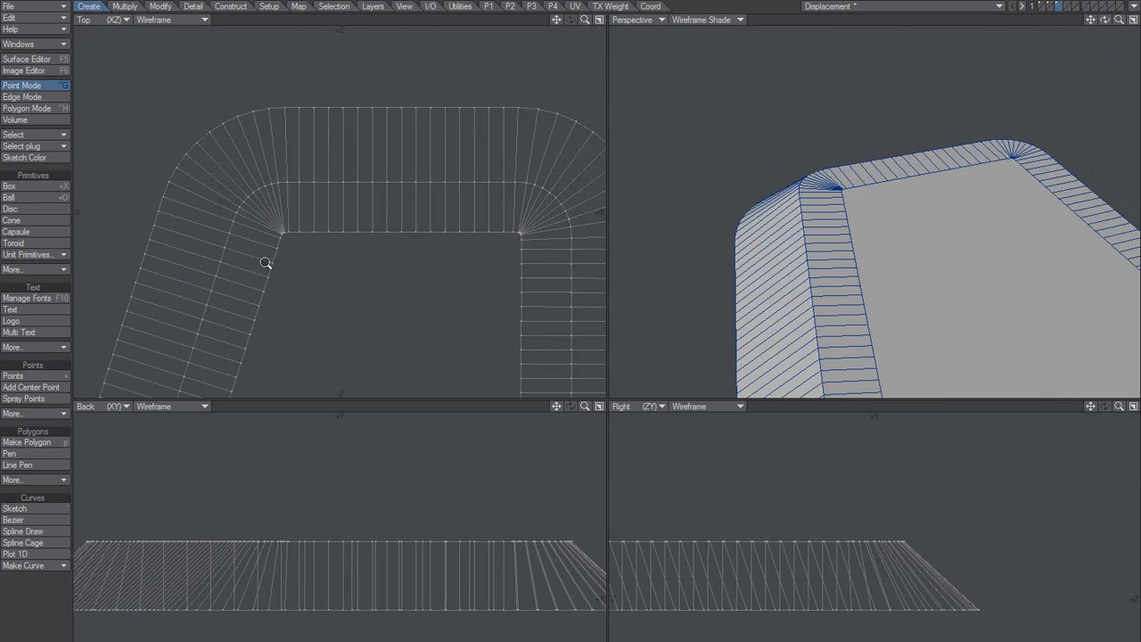
pyautogui.click(307, 204)
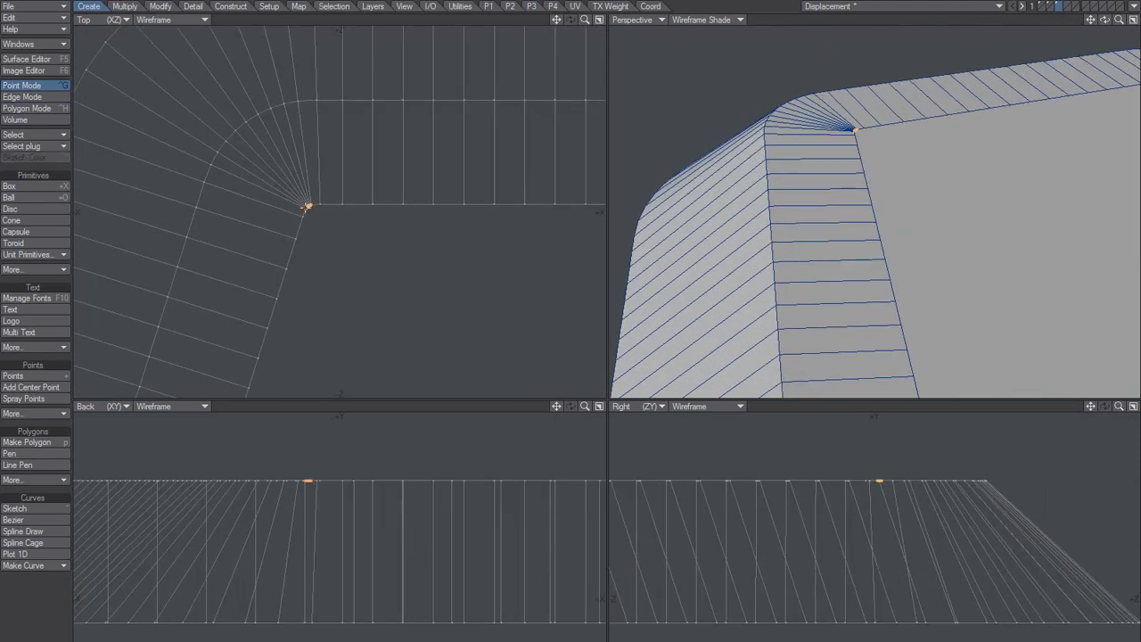
pyautogui.hotkey('ctrl', 'w')
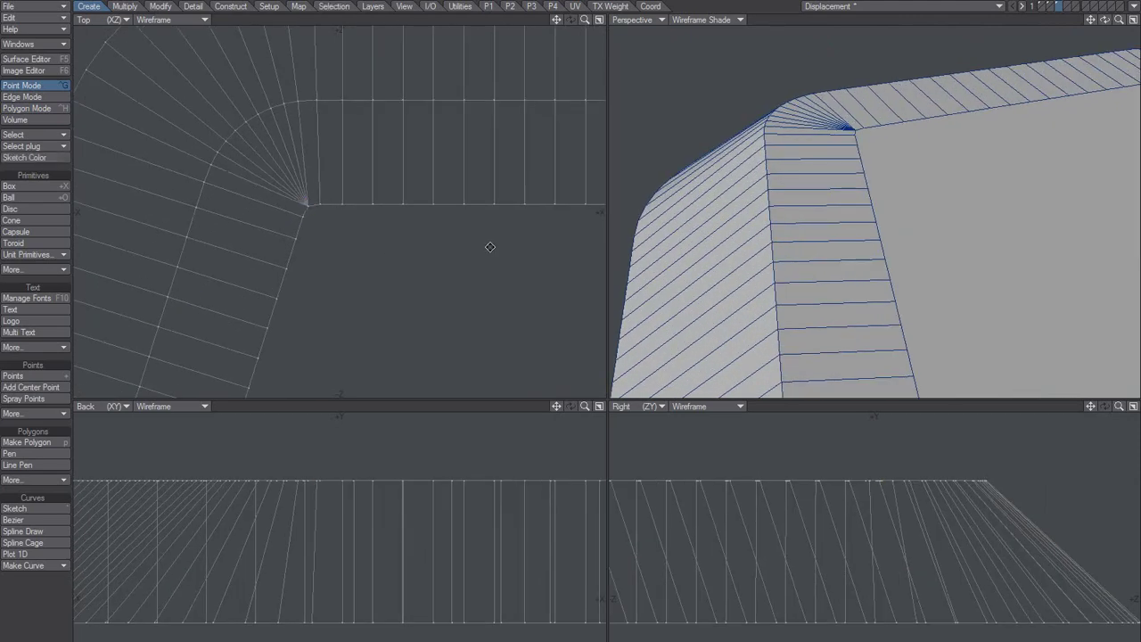
# - Weld the clustered points at the inset's upper-right inner corner in the Top view into one point
pyautogui.keyDown('alt'); pyautogui.moveTo(499, 247); pyautogui.dragTo(291, 230); pyautogui.keyUp('alt')
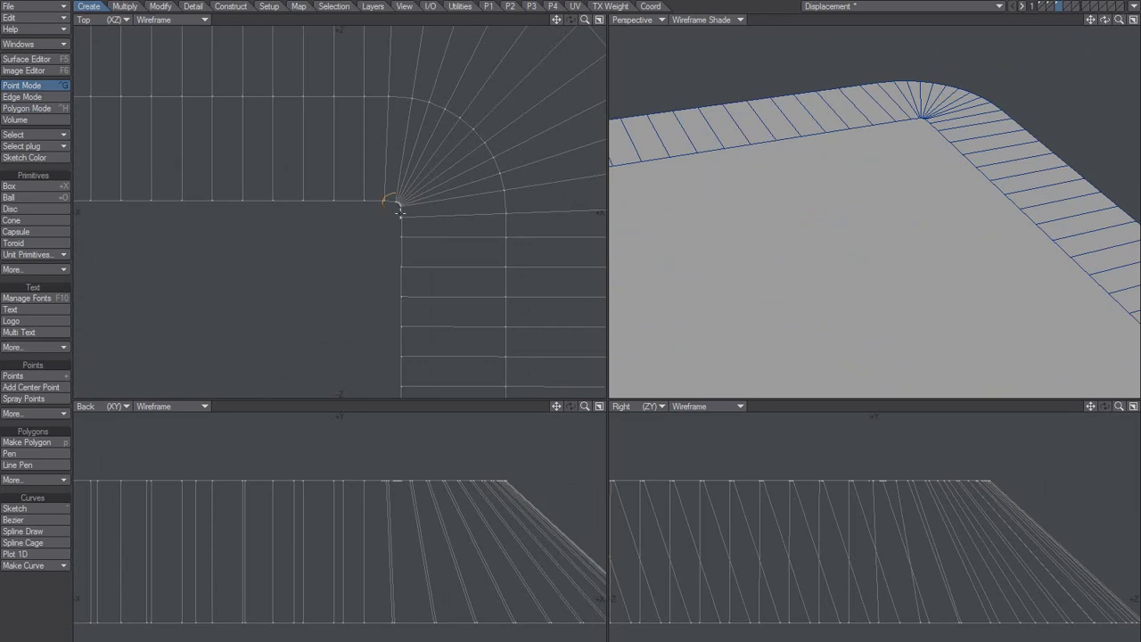
pyautogui.click(398, 209)
pyautogui.hotkey('ctrl', 'w')
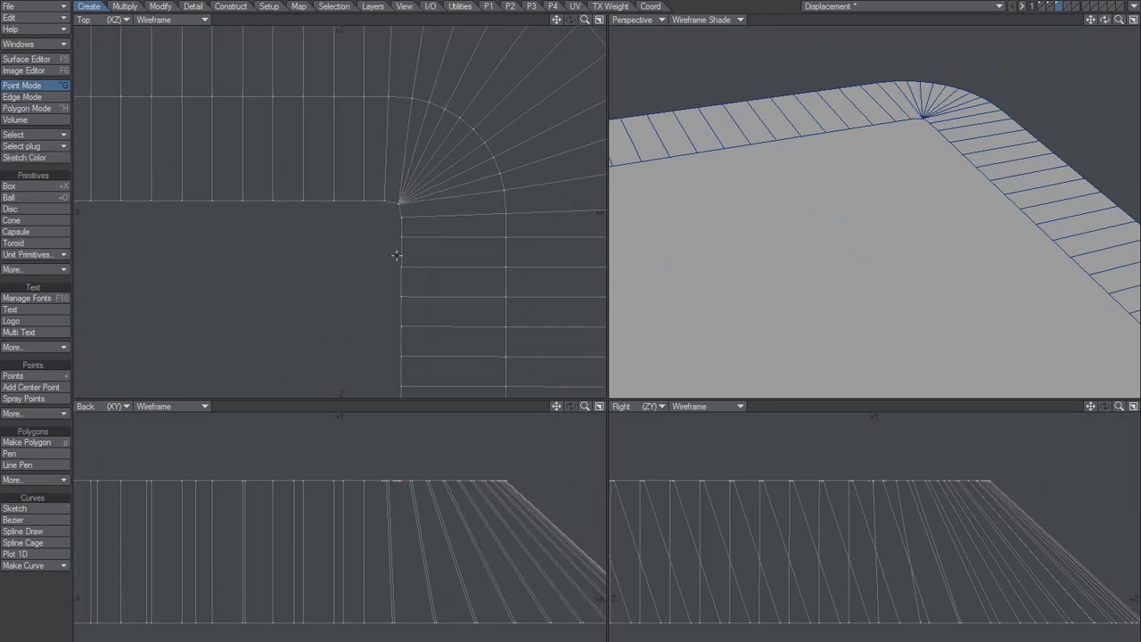
# - Weld the clustered points at the inset's lower-right inner corner in the Top view and clear the selection
pyautogui.keyDown('ctrl'); pyautogui.keyDown('alt'); pyautogui.moveTo(481, 271); pyautogui.dragTo(374, 272); pyautogui.keyUp('alt'); pyautogui.keyUp('ctrl')
pyautogui.keyDown('alt'); pyautogui.moveTo(418, 264); pyautogui.dragTo(349, 62); pyautogui.keyUp('alt')
pyautogui.keyDown('ctrl'); pyautogui.keyDown('alt'); pyautogui.moveTo(358, 241); pyautogui.dragTo(433, 247); pyautogui.keyUp('alt'); pyautogui.keyUp('ctrl')
pyautogui.keyDown('alt'); pyautogui.moveTo(409, 307); pyautogui.dragTo(373, 238); pyautogui.keyUp('alt')
pyautogui.click(345, 299)
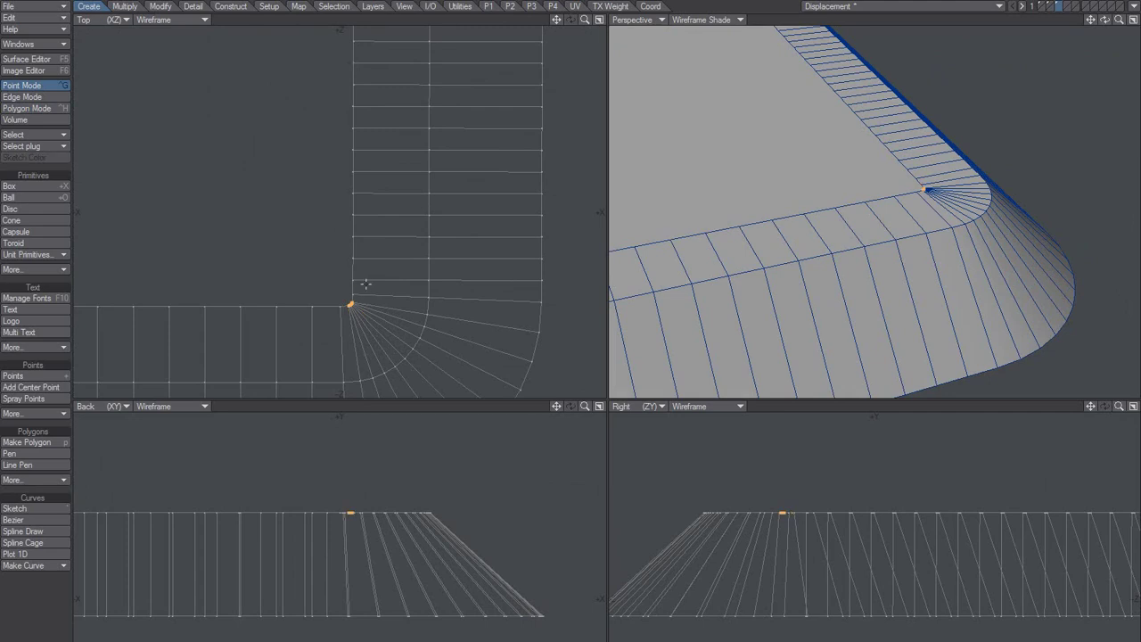
pyautogui.press('/')
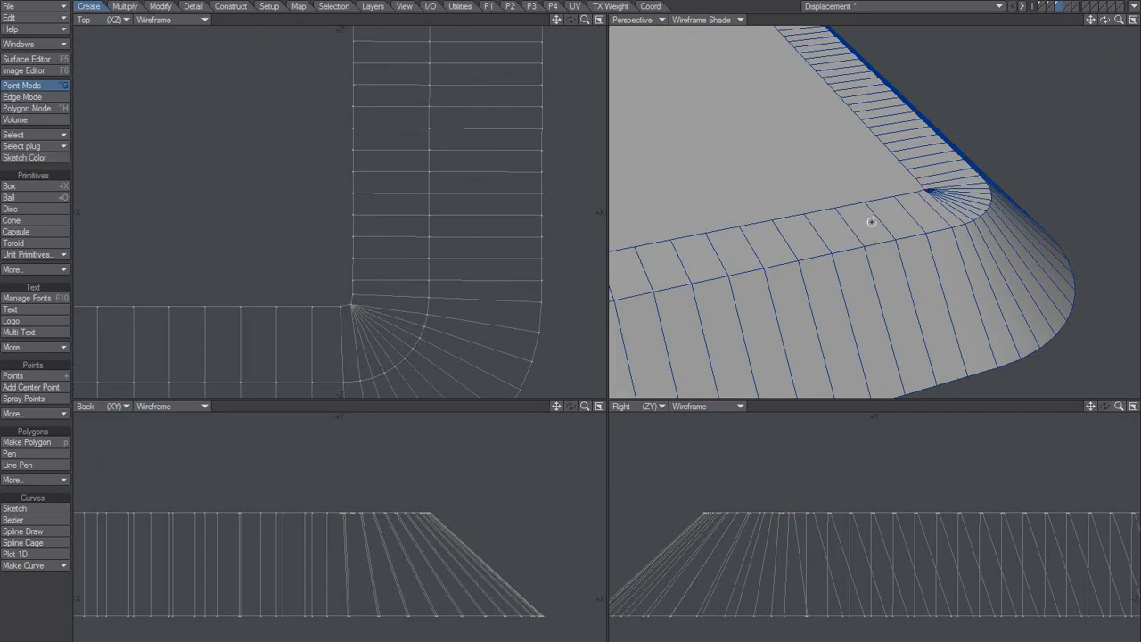
# - Select the flat top polygon, inspect it in the maximized Perspective view, and clear the selection
pyautogui.scroll(-6, 872, 221)
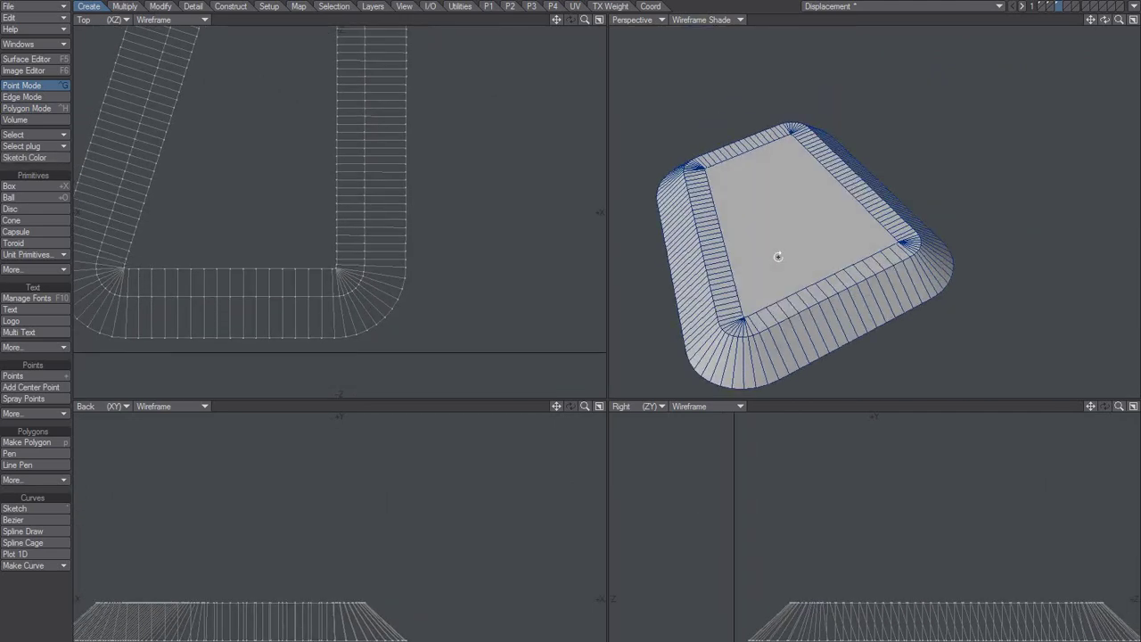
pyautogui.scroll(5, 777, 256)
pyautogui.hotkey('ctrl', 'j')
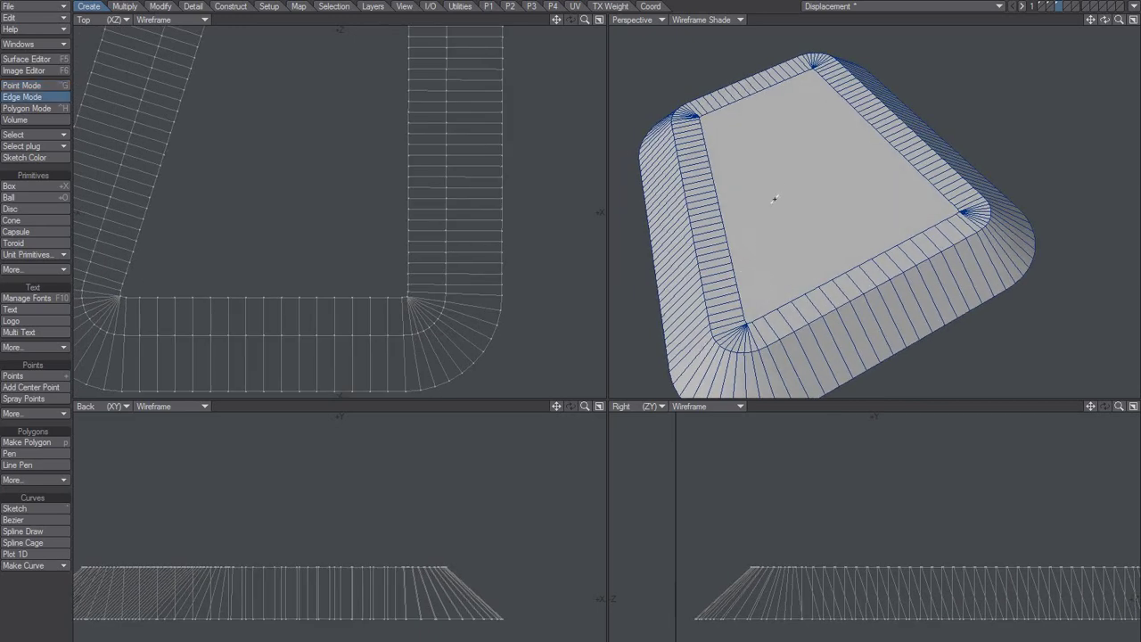
pyautogui.press('space')
pyautogui.click(774, 193)
pyautogui.keyDown('alt'); pyautogui.moveTo(749, 239); pyautogui.dragTo(761, 220); pyautogui.keyUp('alt')
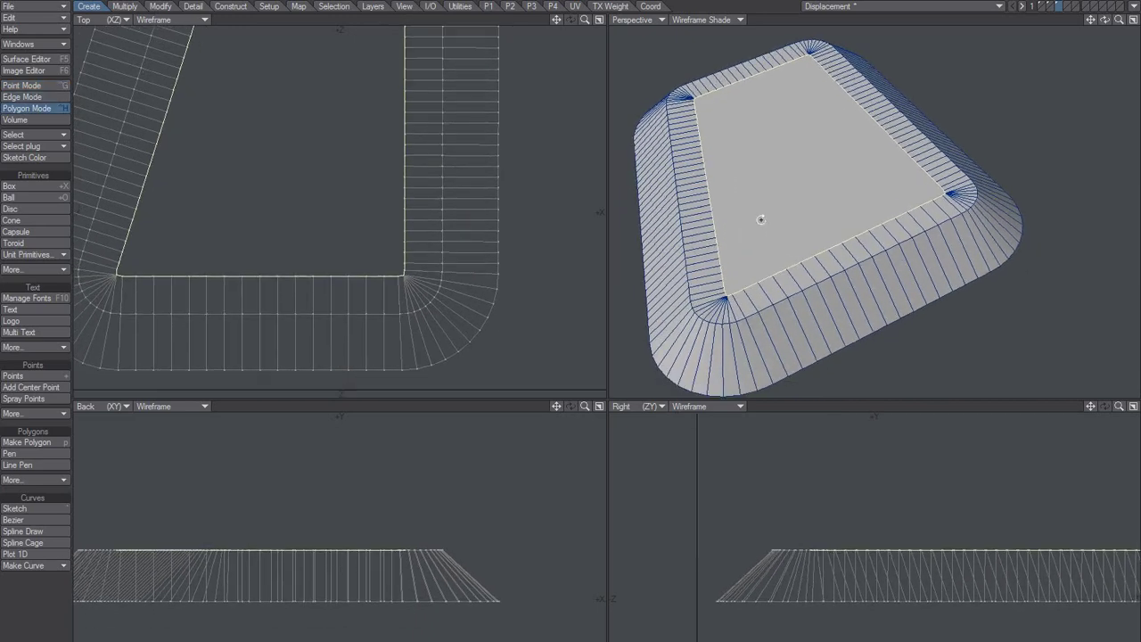
pyautogui.scroll(-3, 740, 258)
pyautogui.click(1134, 20)
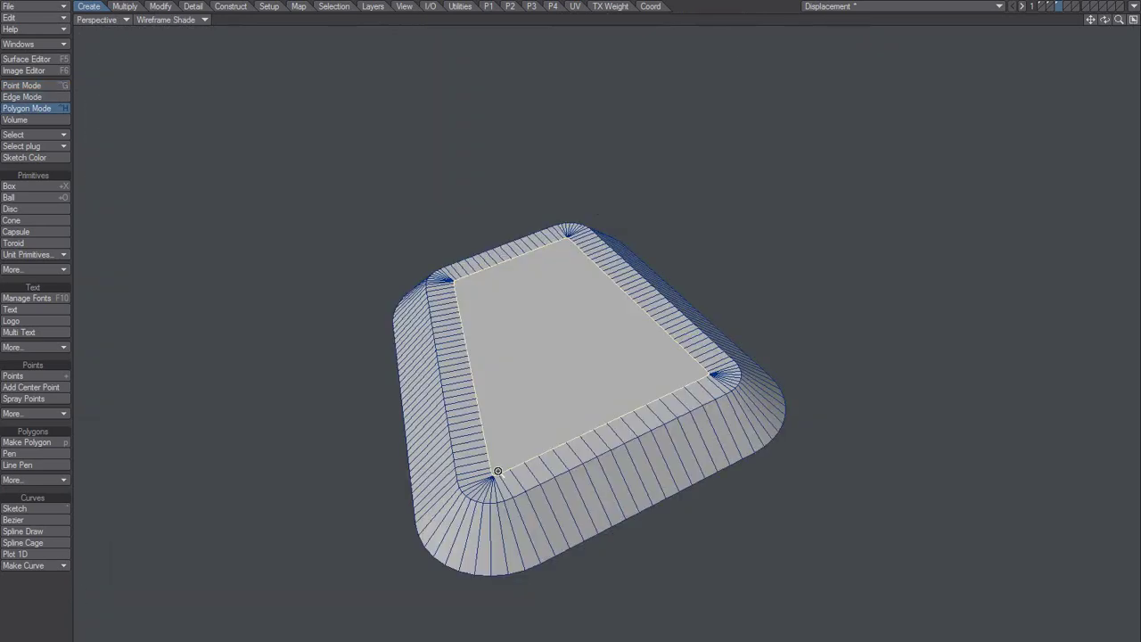
pyautogui.scroll(5, 497, 470)
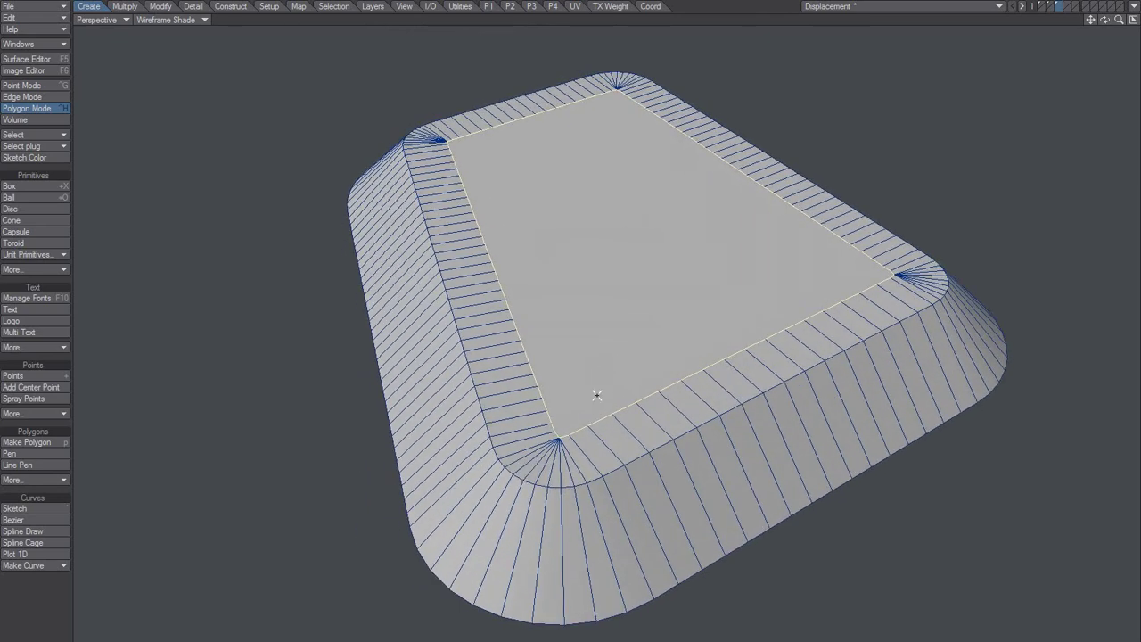
pyautogui.keyDown('alt'); pyautogui.moveTo(610, 387); pyautogui.dragTo(592, 356); pyautogui.keyUp('alt')
pyautogui.click(585, 346)
# - Round the slab's upper outer edge loop with Rounder on Edges, using 4 rounding polygons and a 100 mm inset distance, and clear the selection
pyautogui.hotkey('ctrl', 'g')
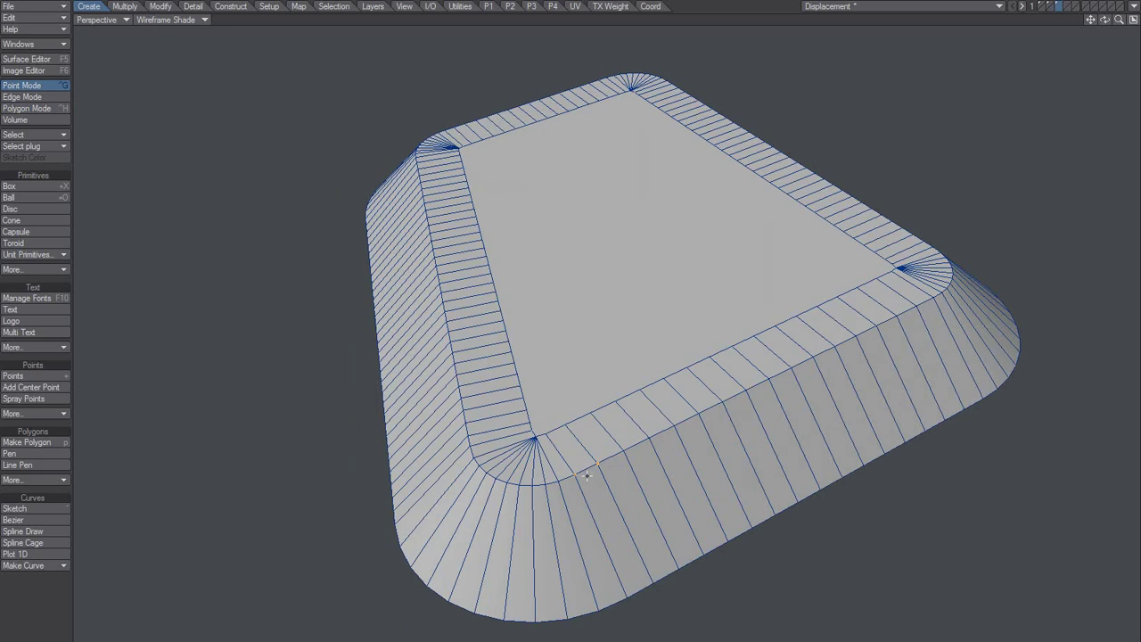
pyautogui.press('l')
pyautogui.press('n')
pyautogui.moveTo(606, 543); pyautogui.dragTo(529, 545)
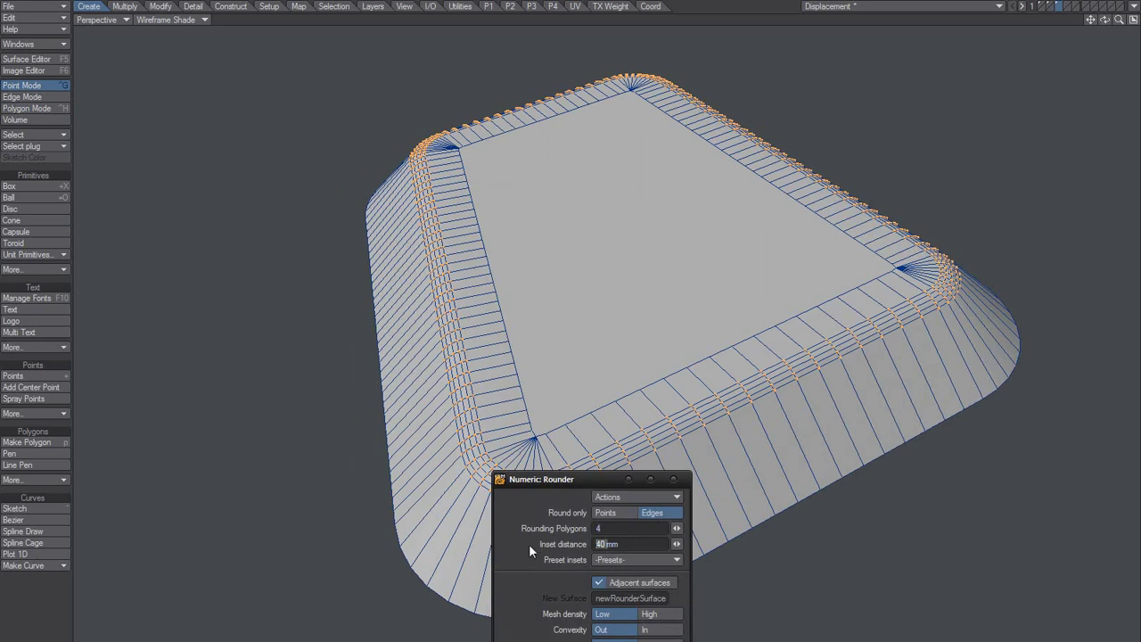
pyautogui.write('100')
pyautogui.press('Return')
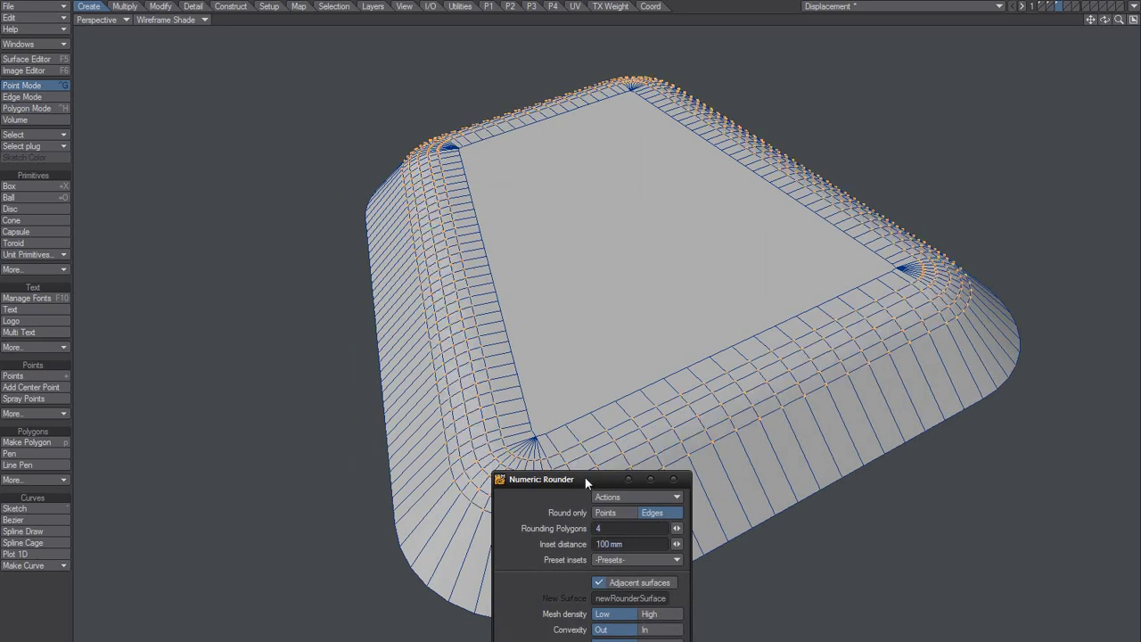
pyautogui.click(673, 479)
pyautogui.scroll(-2, 597, 509)
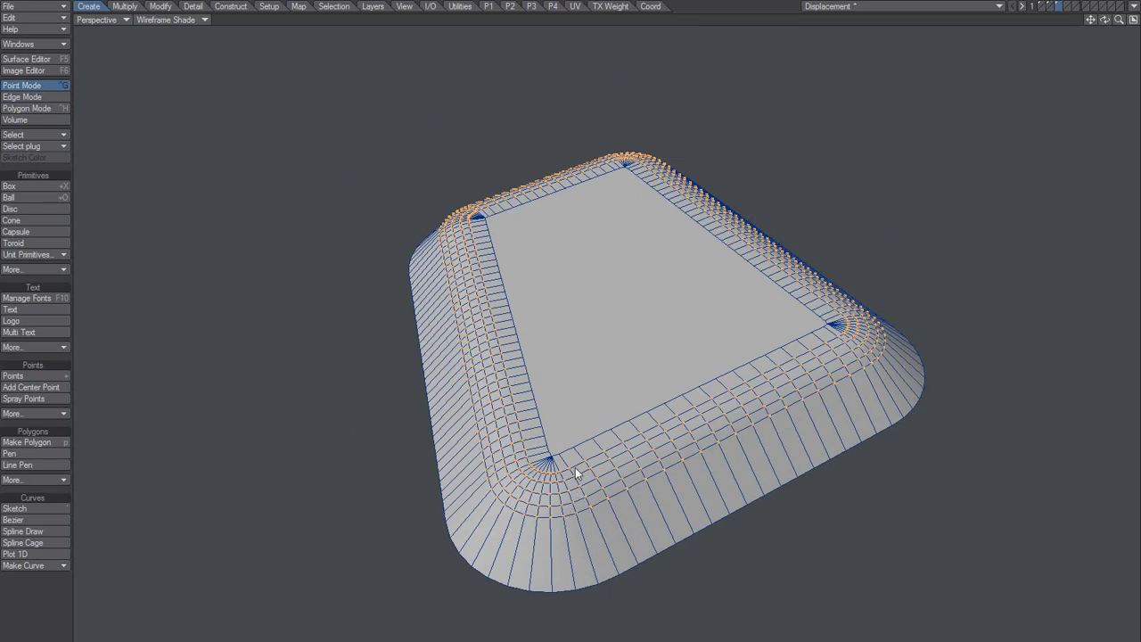
pyautogui.press('/')
# - Select the full ring of side-wall polygons below the rounding, cut it twice into horizontal rows, and clear the selection
pyautogui.moveTo(574, 468)
pyautogui.keyDown('alt'); pyautogui.mouseDown()
pyautogui.moveTo(615, 486)
pyautogui.moveTo(754, 495)
pyautogui.mouseUp(); pyautogui.keyUp('alt')
pyautogui.moveTo(536, 286)
pyautogui.keyDown('alt'); pyautogui.keyDown('shift'); pyautogui.mouseDown()
pyautogui.moveTo(525, 380)
pyautogui.moveTo(794, 344)
pyautogui.moveTo(540, 422)
pyautogui.moveTo(662, 428)
pyautogui.moveTo(445, 550)
pyautogui.moveTo(591, 395)
pyautogui.moveTo(710, 333)
pyautogui.moveTo(458, 468)
pyautogui.moveTo(470, 491)
pyautogui.moveTo(458, 485)
pyautogui.mouseUp(); pyautogui.keyUp('shift'); pyautogui.keyUp('alt')
pyautogui.hotkey('ctrl', 'h')
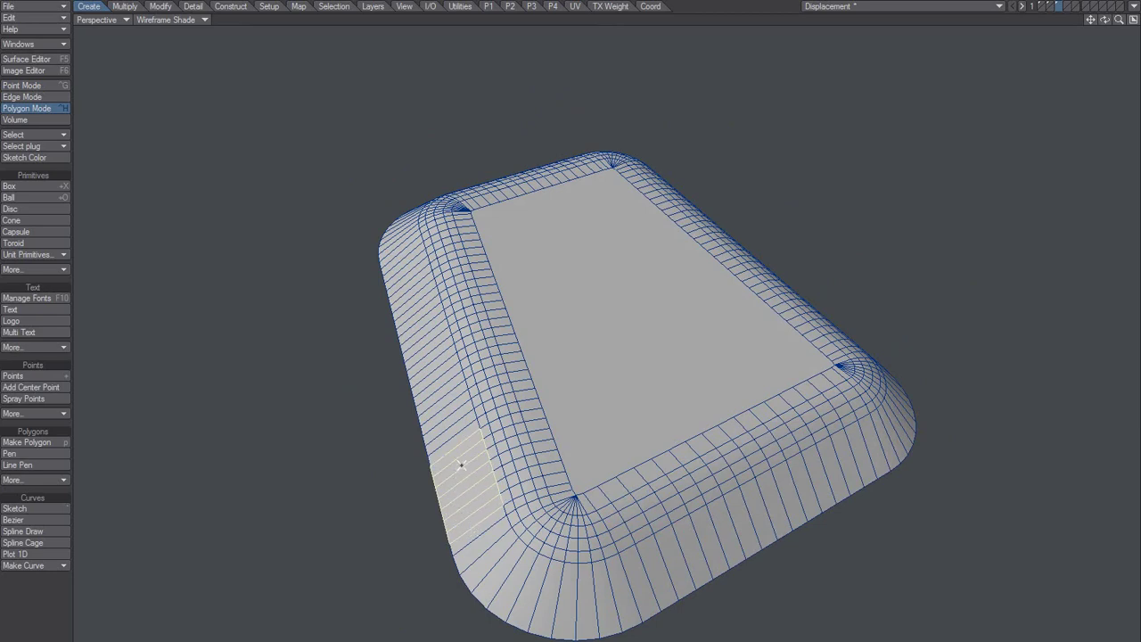
pyautogui.press('l')
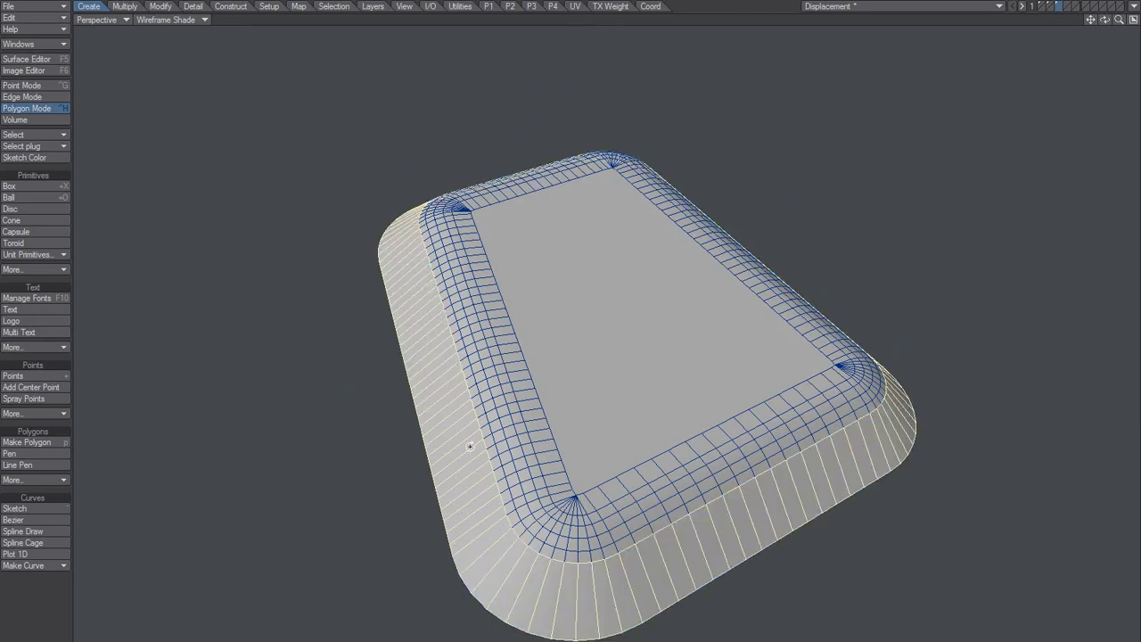
pyautogui.hotkey('ctrl', 'u')
pyautogui.hotkey('ctrl', 'u')
pyautogui.press('/')
pyautogui.keyDown('alt'); pyautogui.moveTo(636, 421); pyautogui.dragTo(556, 421); pyautogui.keyUp('alt')
pyautogui.moveTo(555, 420)
pyautogui.keyDown('alt'); pyautogui.keyDown('shift'); pyautogui.mouseDown()
pyautogui.moveTo(575, 460)
pyautogui.moveTo(555, 491)
pyautogui.moveTo(553, 463)
pyautogui.moveTo(575, 415)
pyautogui.mouseUp(); pyautogui.keyUp('shift'); pyautogui.keyUp('alt')
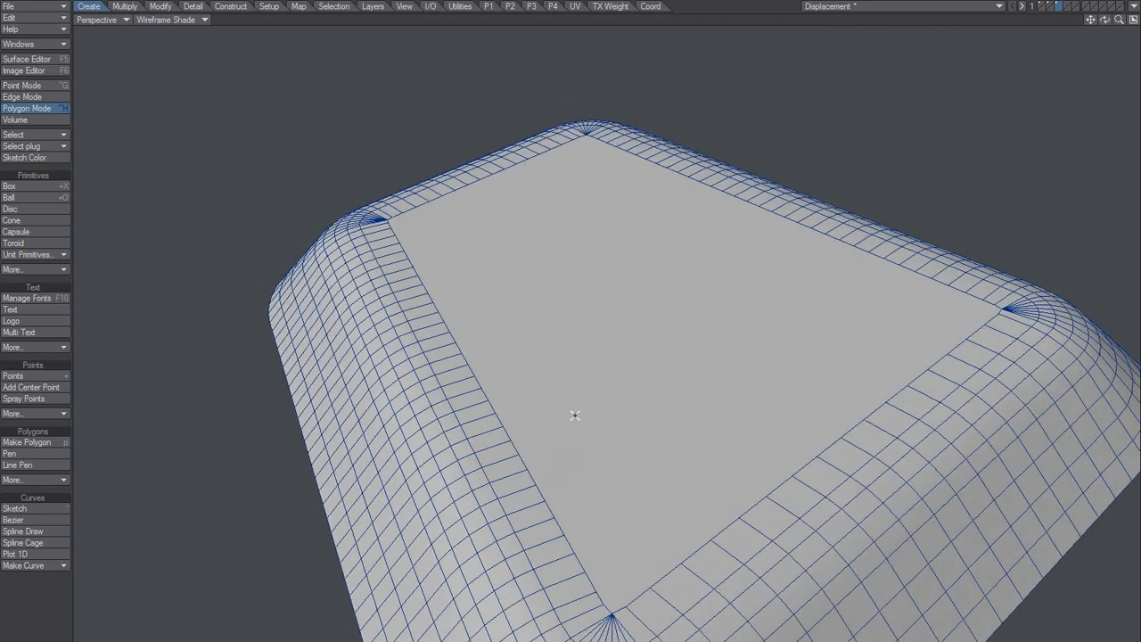
# - Try a bevel on the flat top polygon, undo it, and clear the selection
pyautogui.press('space')
pyautogui.press('space')
pyautogui.press('space')
pyautogui.click(580, 358)
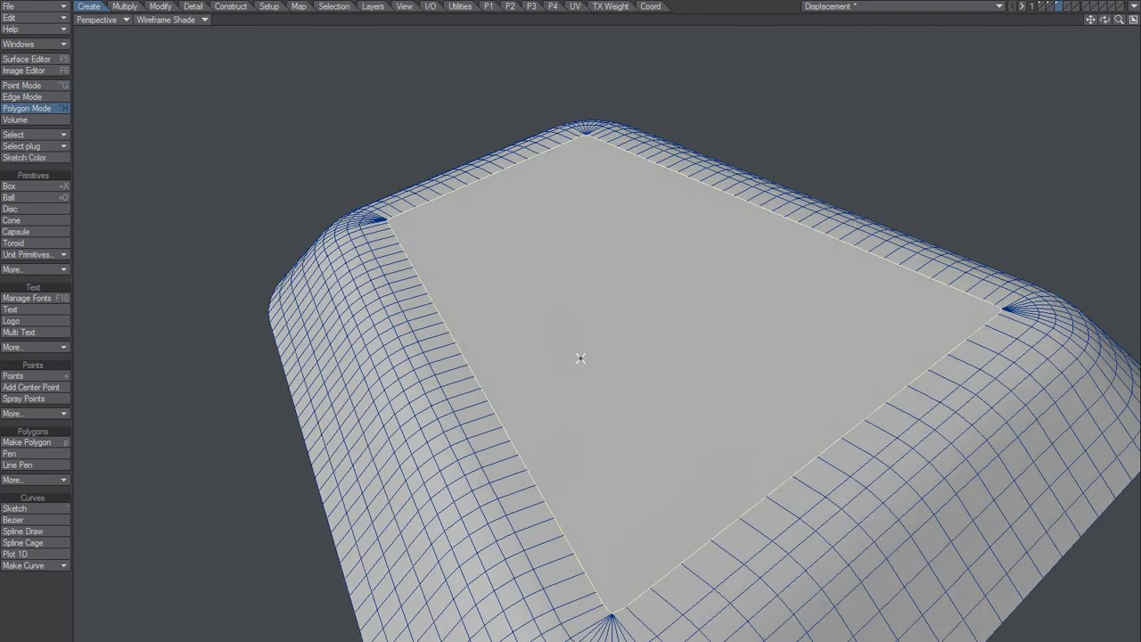
pyautogui.press('b')
pyautogui.moveTo(612, 362); pyautogui.dragTo(576, 372)
pyautogui.hotkey('ctrl', 'z')
pyautogui.press('/')
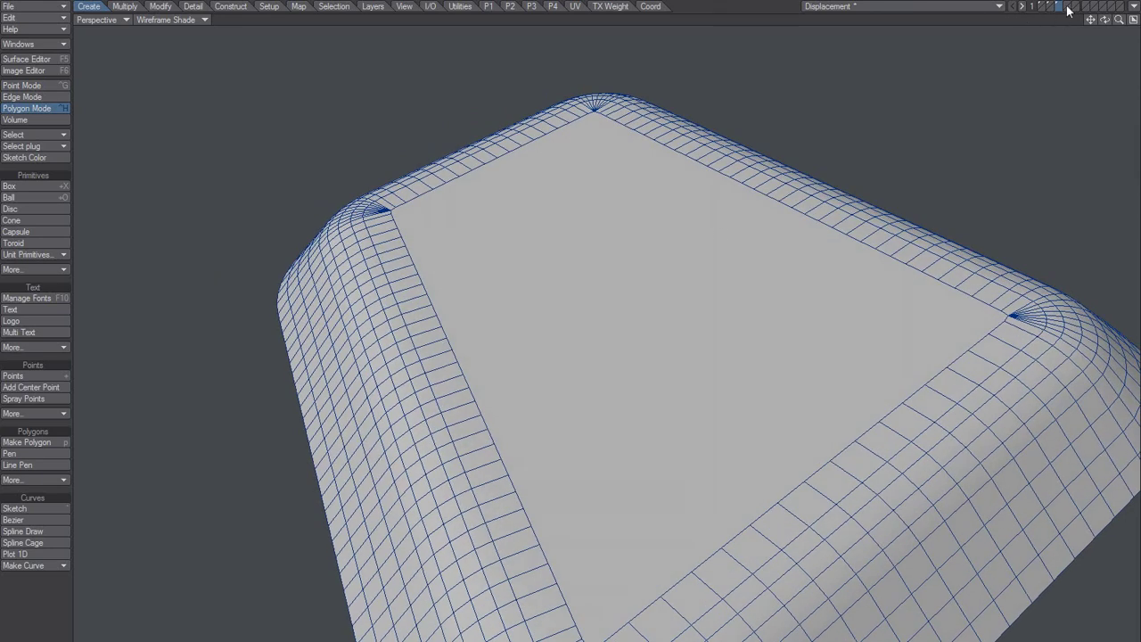
# - Create a flat circle with the Ball tool in the Top view of the next empty layer, inside the slab's inset near its slanted edge
pyautogui.click(1067, 7)
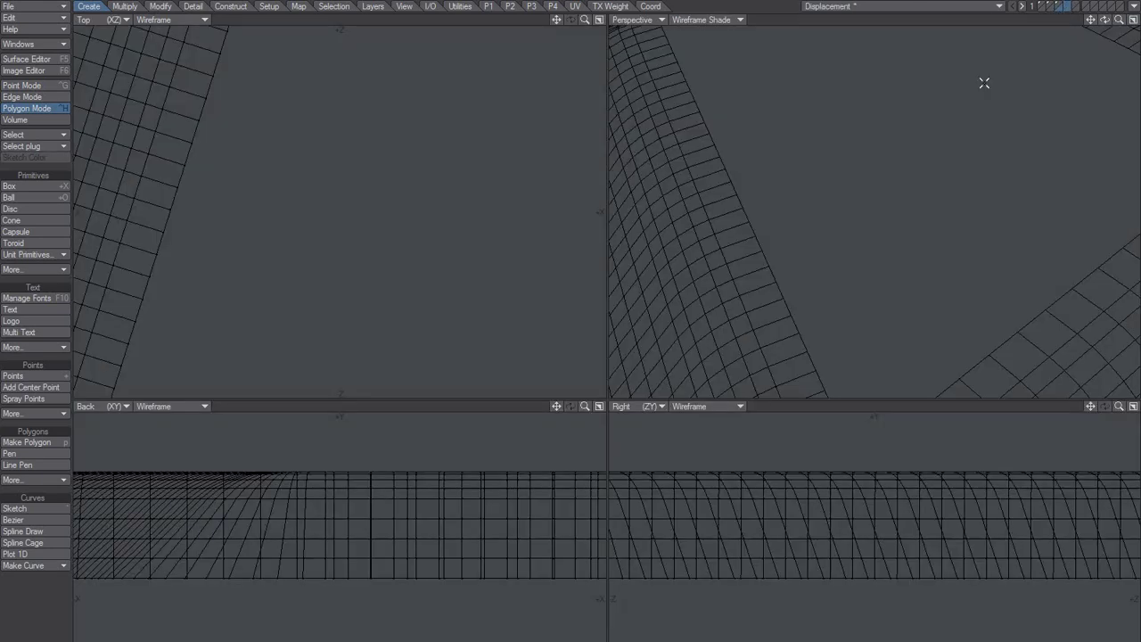
pyautogui.press('a')
pyautogui.keyDown('ctrl'); pyautogui.keyDown('alt'); pyautogui.moveTo(337, 239); pyautogui.dragTo(384, 295); pyautogui.keyUp('alt'); pyautogui.keyUp('ctrl')
pyautogui.hotkey('shift', 'o')
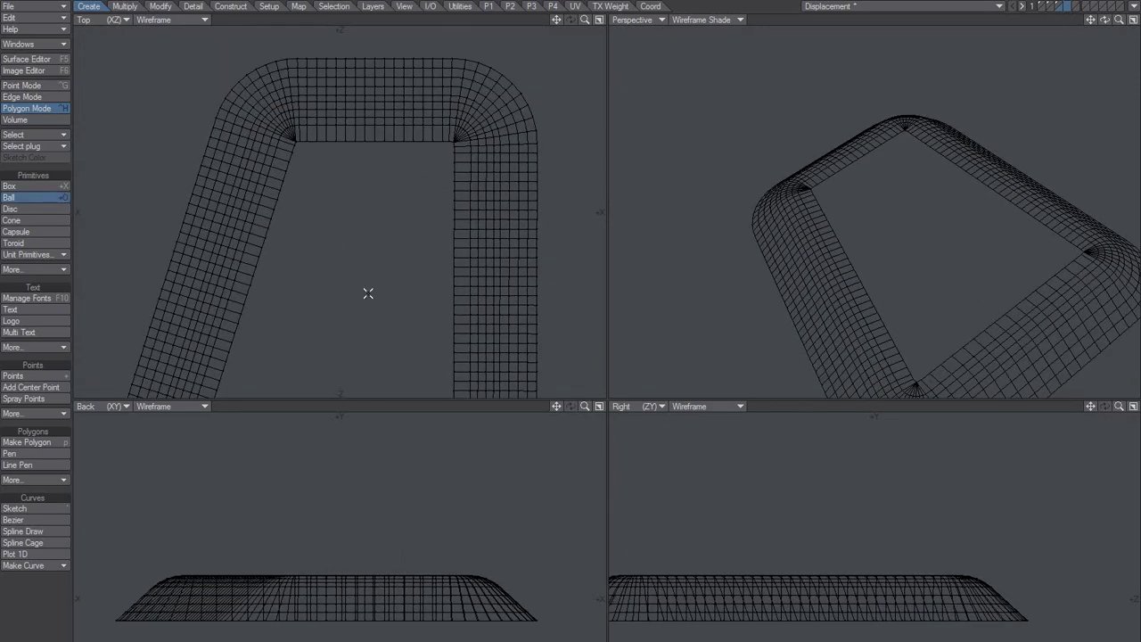
pyautogui.moveTo(309, 253); pyautogui.dragTo(368, 218)
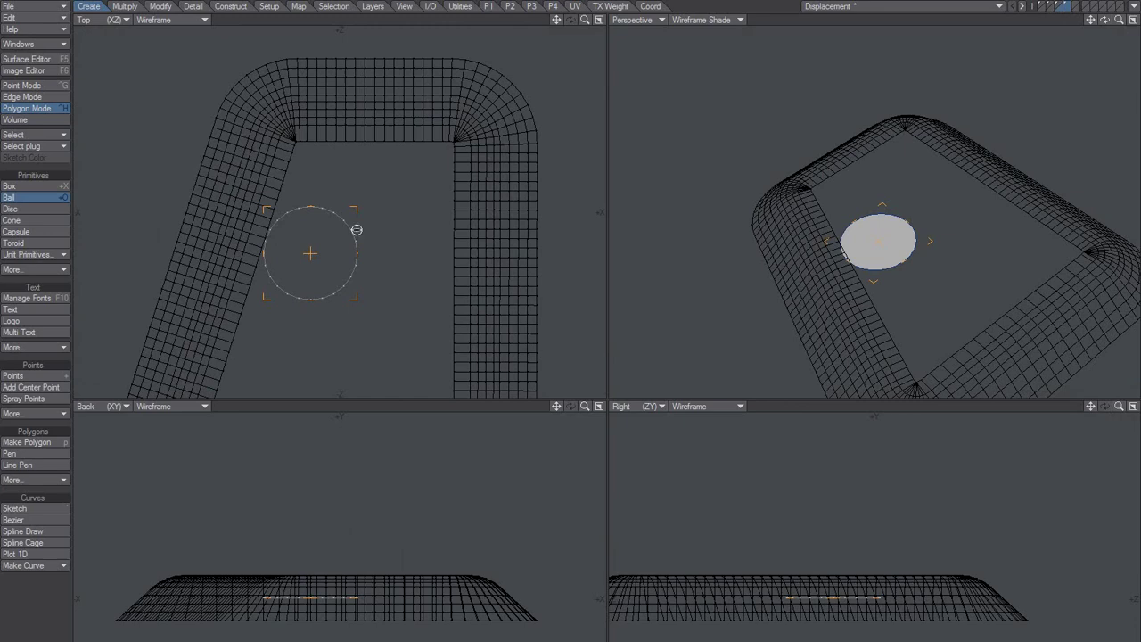
pyautogui.moveTo(311, 253); pyautogui.dragTo(322, 257)
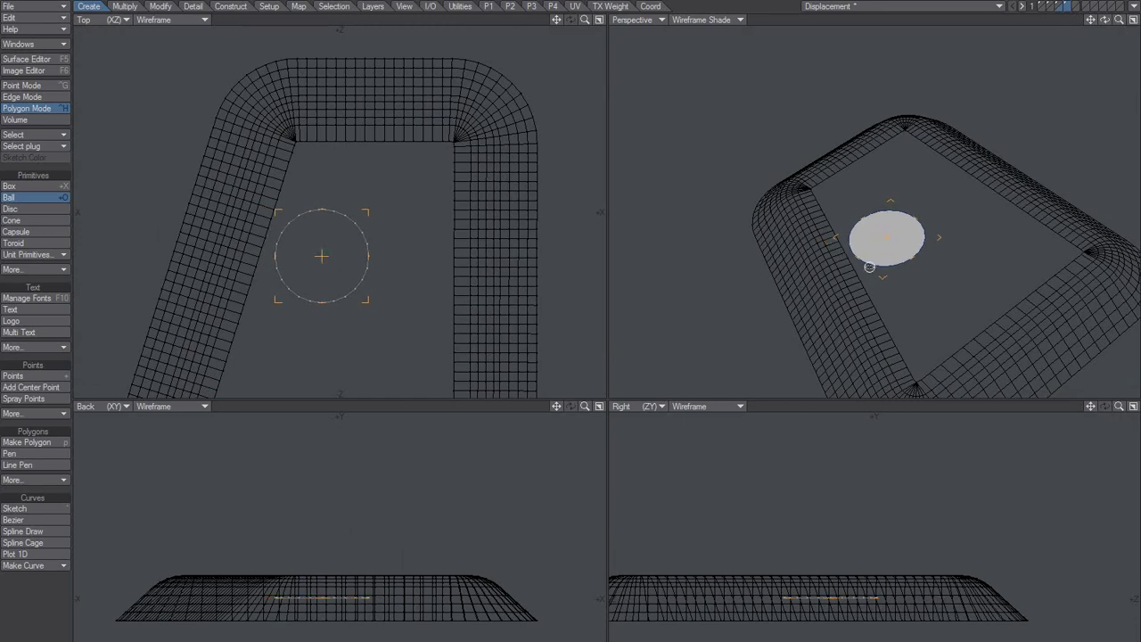
pyautogui.press('space')
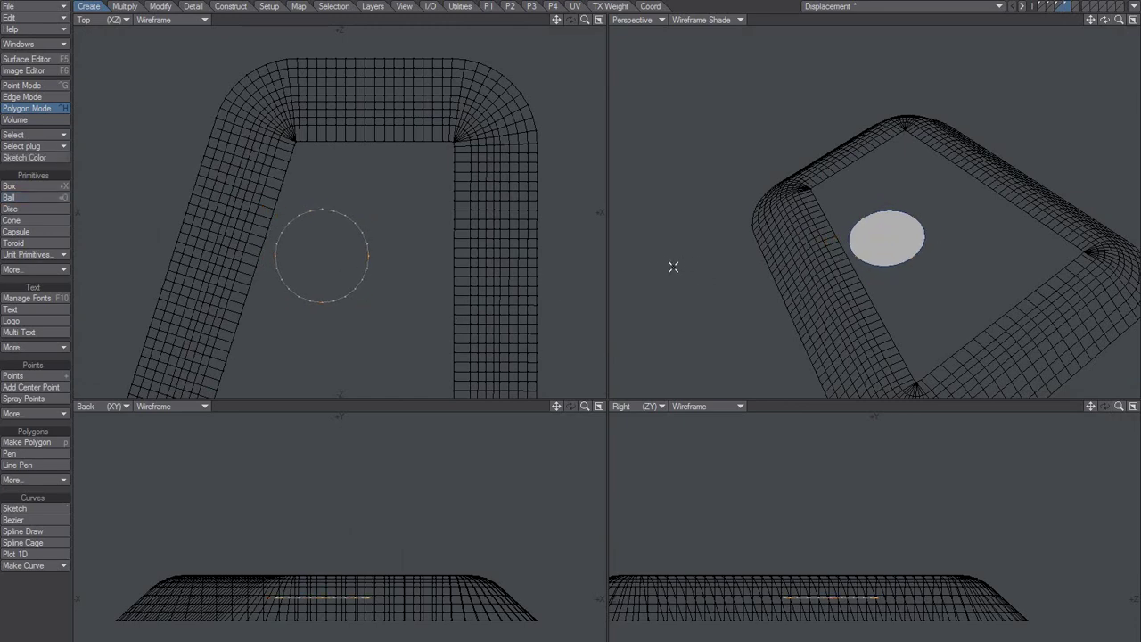
# - Swap the foreground and background layers and cut the circle into the slab with Template Drill, using axis Y and the Slice operation
pyautogui.press("'")
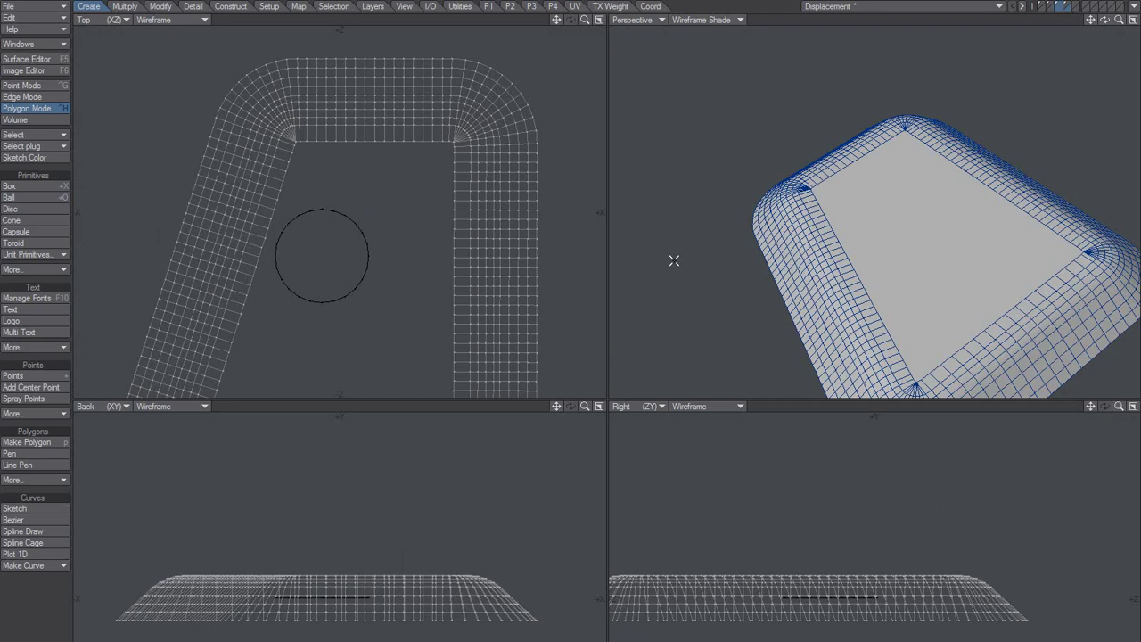
pyautogui.hotkey('shift', 'c')
pyautogui.click(499, 289)
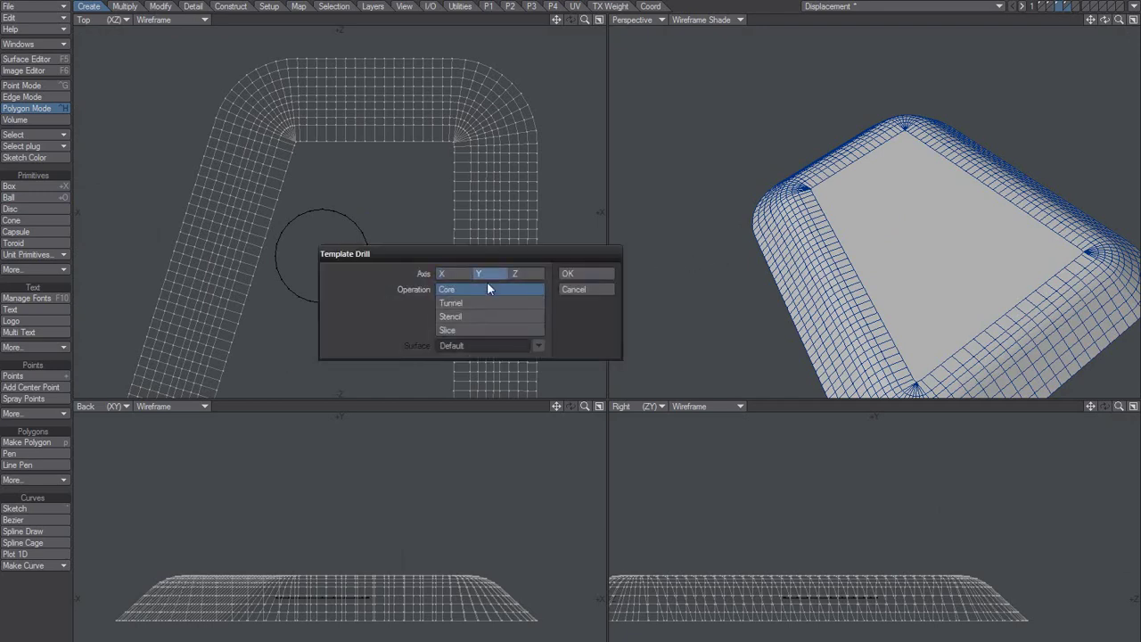
pyautogui.click(457, 330)
pyautogui.click(585, 273)
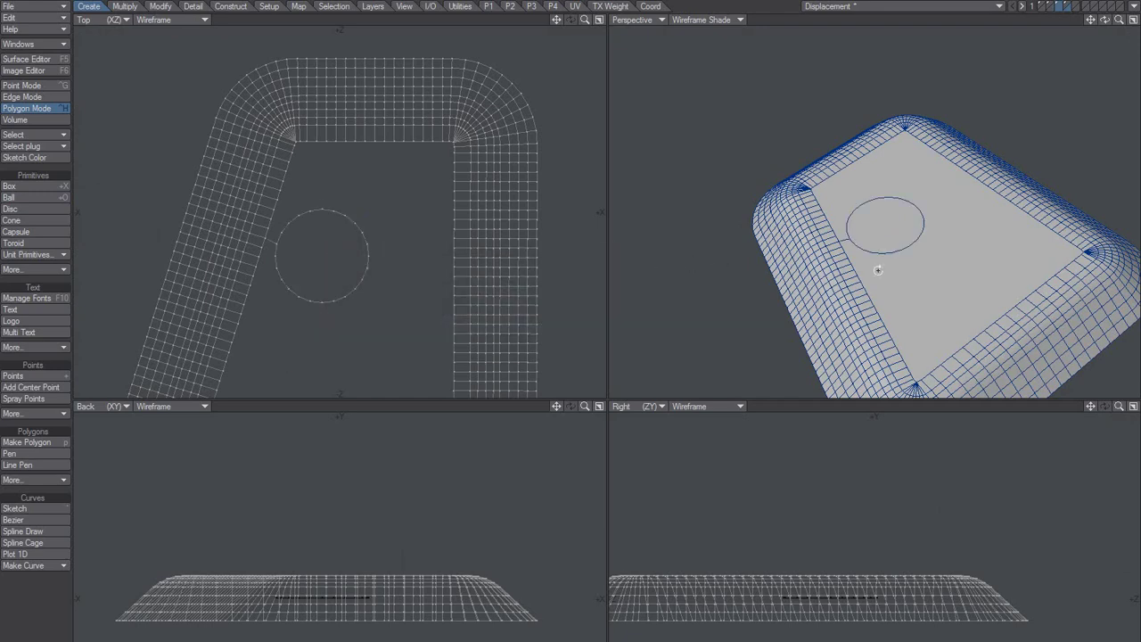
# - Inspect the sliced top in the maximized Perspective view by selecting and deselecting the surrounding polygon and the circle
pyautogui.click(1132, 20)
pyautogui.scroll(5, 699, 403)
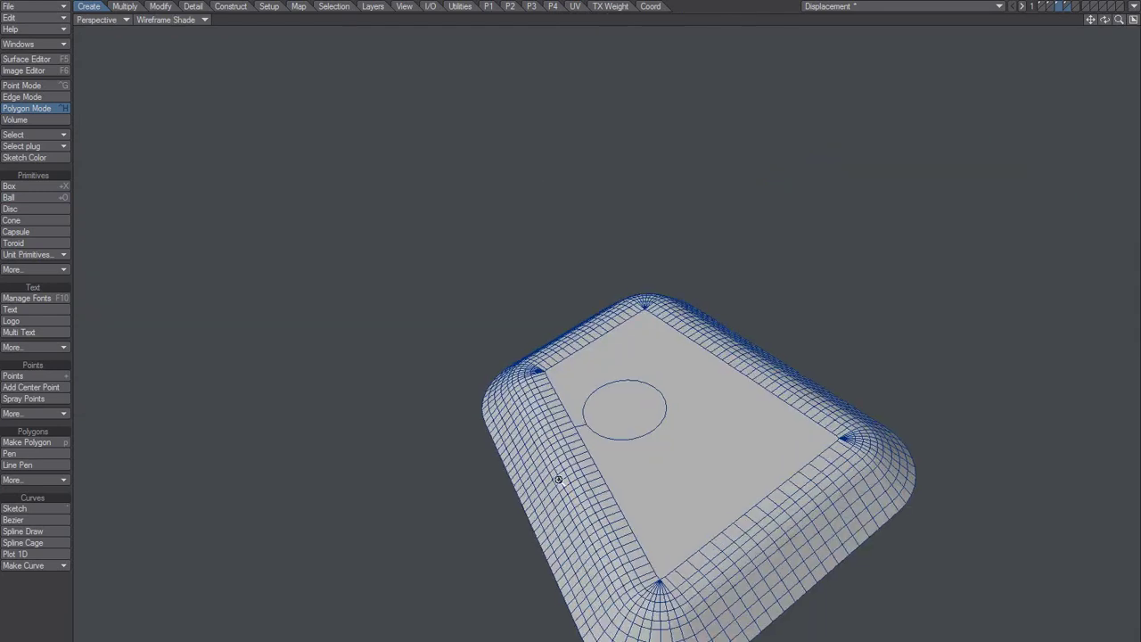
pyautogui.keyDown('alt'); pyautogui.moveTo(700, 403); pyautogui.dragTo(677, 420); pyautogui.keyUp('alt')
pyautogui.click(682, 404)
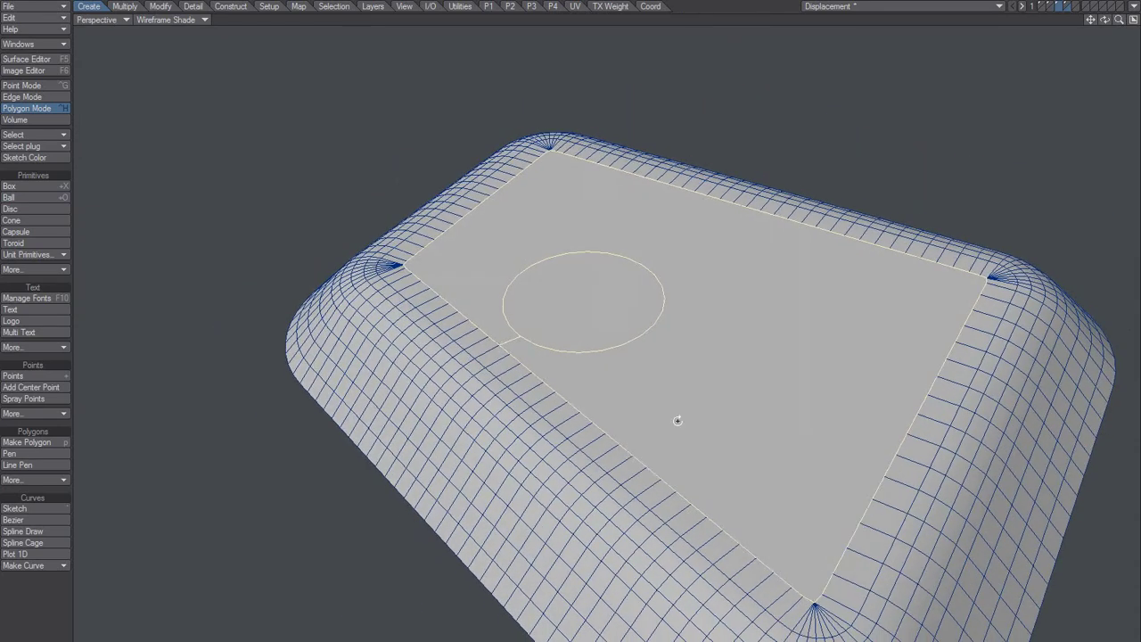
pyautogui.click(677, 420)
pyautogui.click(604, 336)
pyautogui.click(690, 382)
pyautogui.press('/')
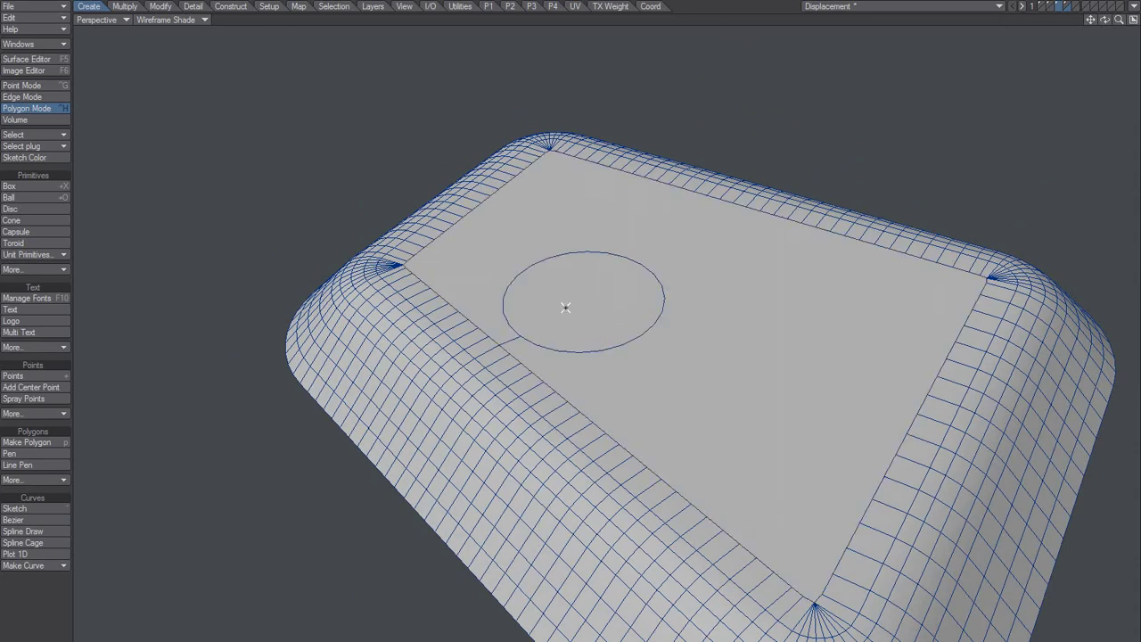
pyautogui.click(570, 307)
pyautogui.press('/')
# - Slice the top polygon around the circle along the x axis with Julienne, and undo and redo the cut to compare
pyautogui.click(691, 343)
pyautogui.keyDown('alt'); pyautogui.moveTo(689, 343); pyautogui.dragTo(684, 377); pyautogui.keyUp('alt')
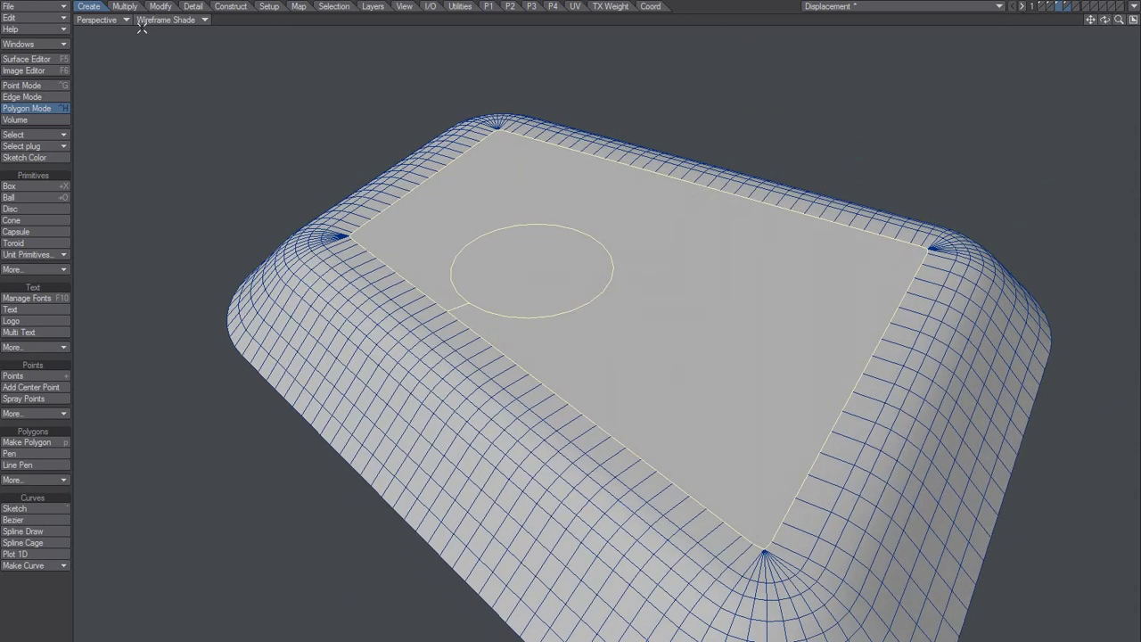
pyautogui.click(125, 6)
pyautogui.click(40, 604)
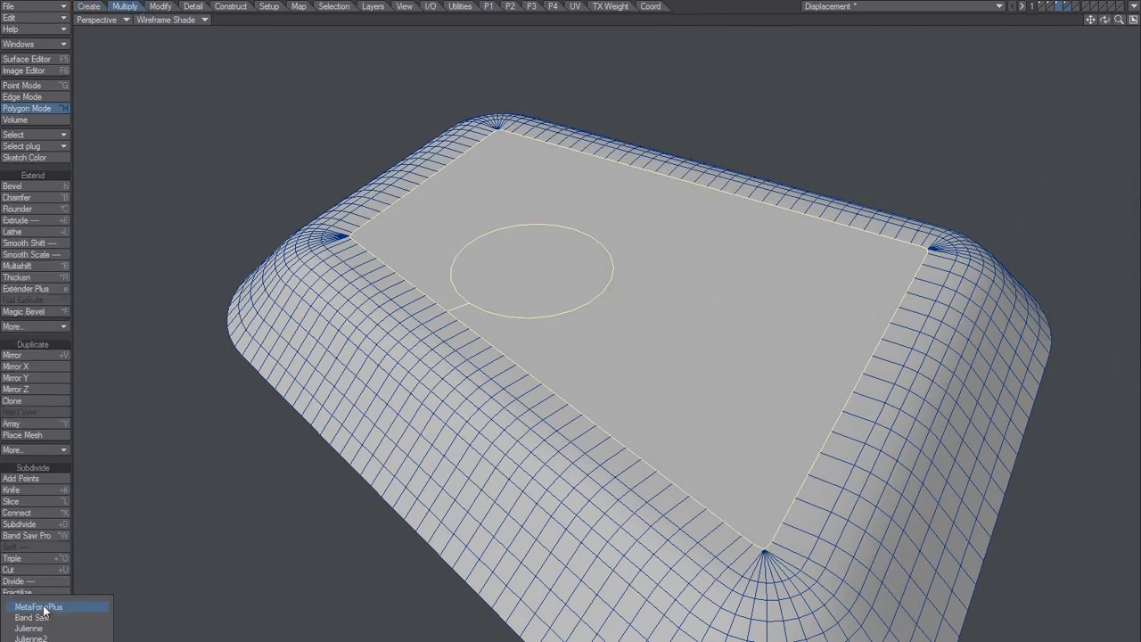
pyautogui.click(32, 637)
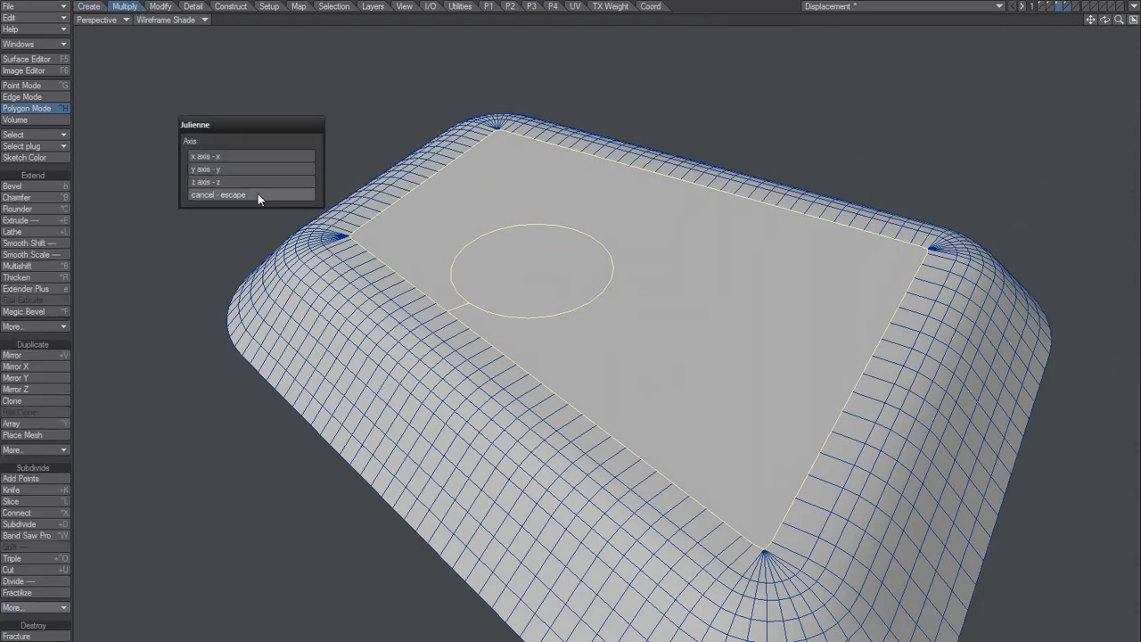
pyautogui.click(238, 156)
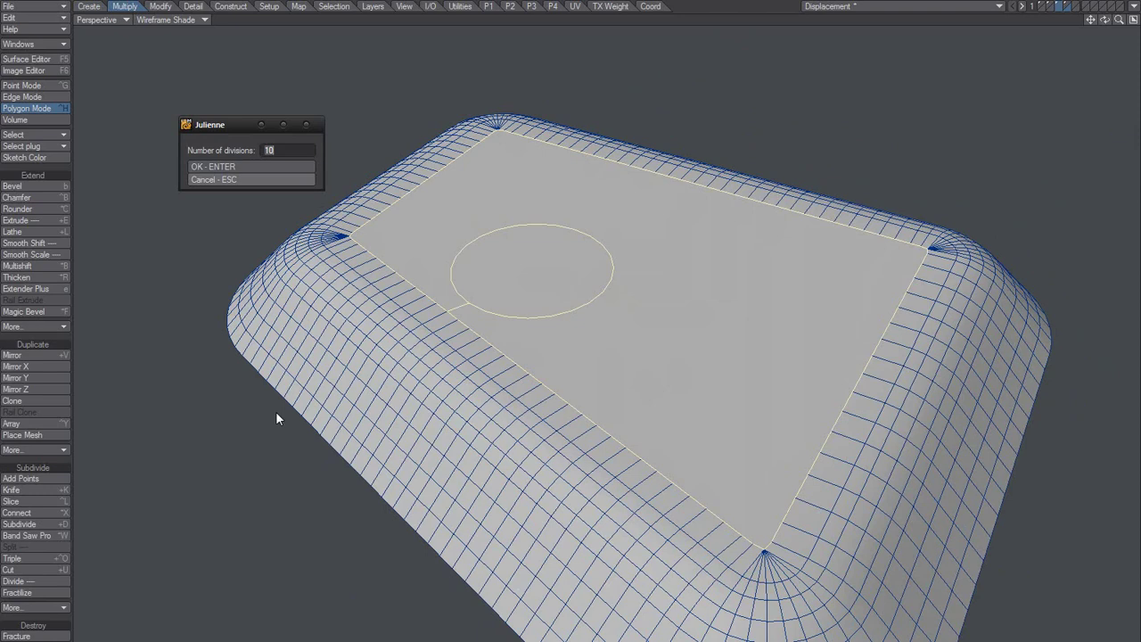
pyautogui.click(231, 166)
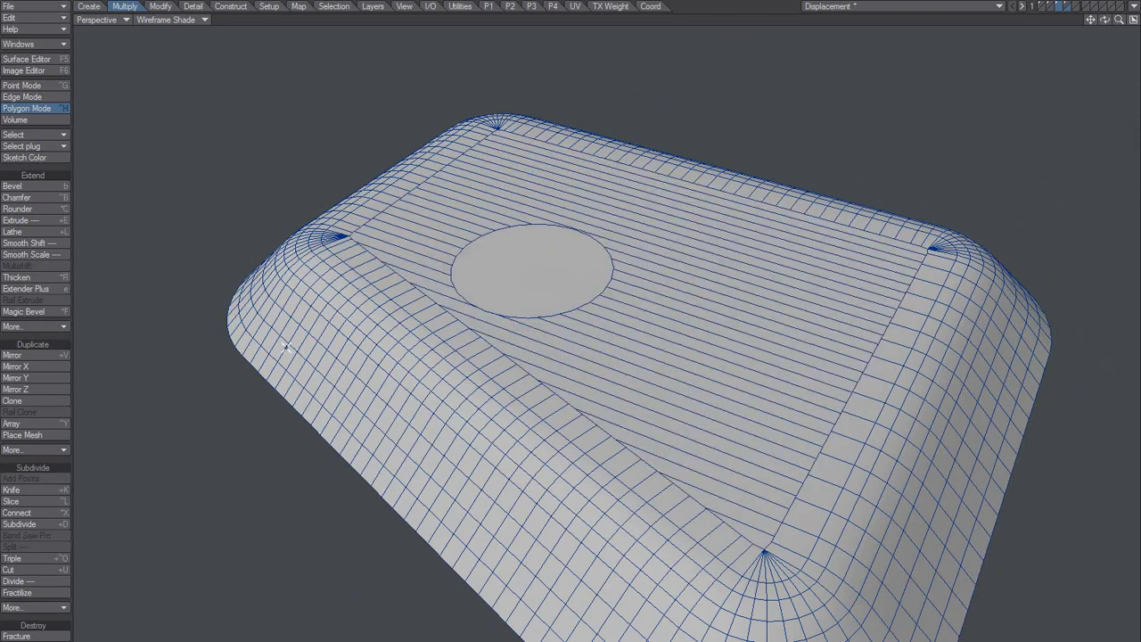
pyautogui.press('u')
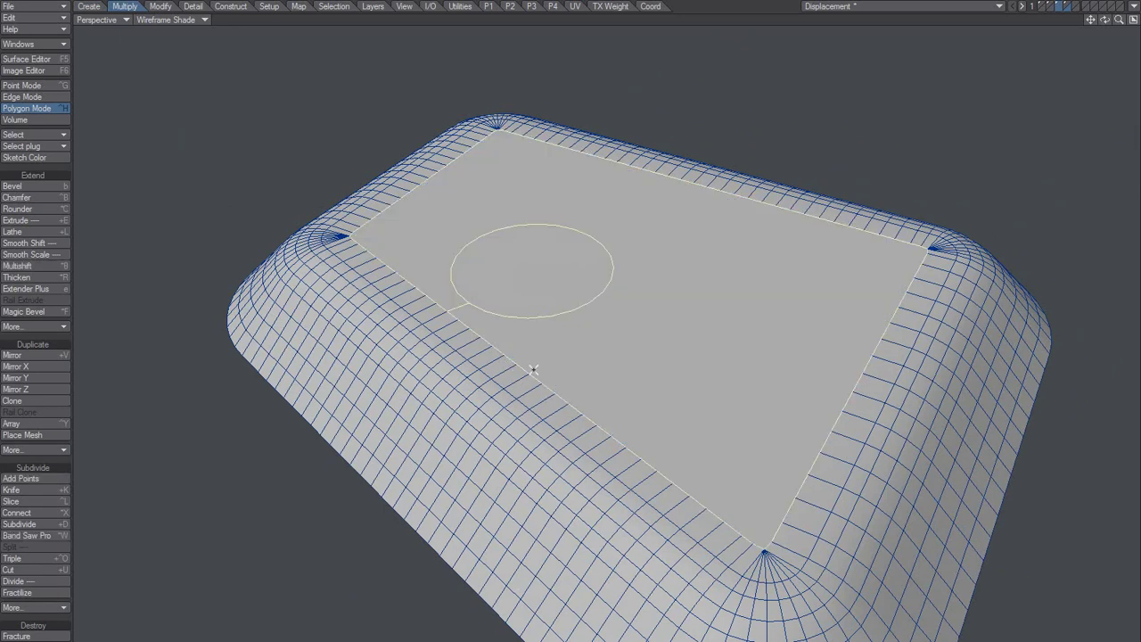
pyautogui.press('z')
# - Slice the selected strips around the circle along the z axis with Julienne, using 50 divisions
pyautogui.keyDown('alt'); pyautogui.moveTo(656, 452); pyautogui.dragTo(542, 392); pyautogui.keyUp('alt')
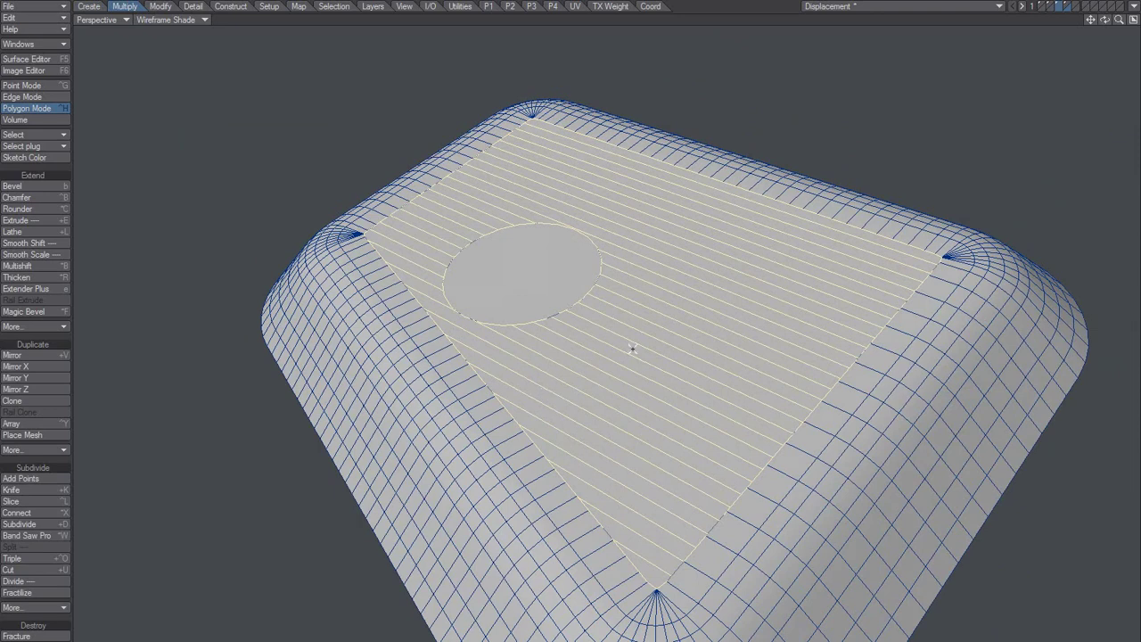
pyautogui.click(39, 610)
pyautogui.click(39, 606)
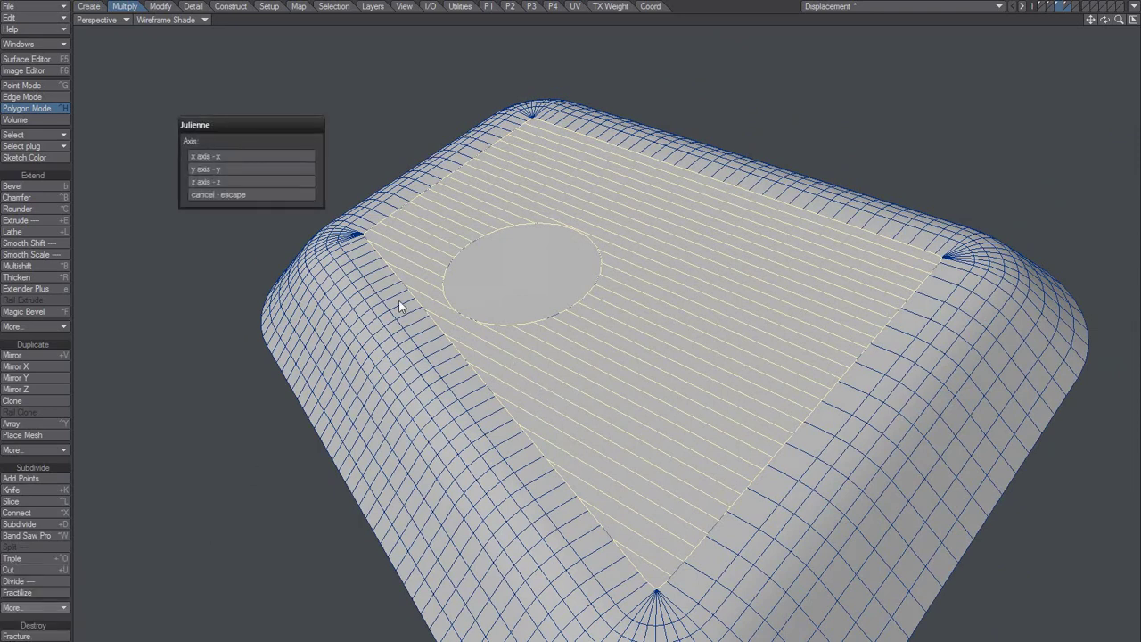
pyautogui.click(221, 183)
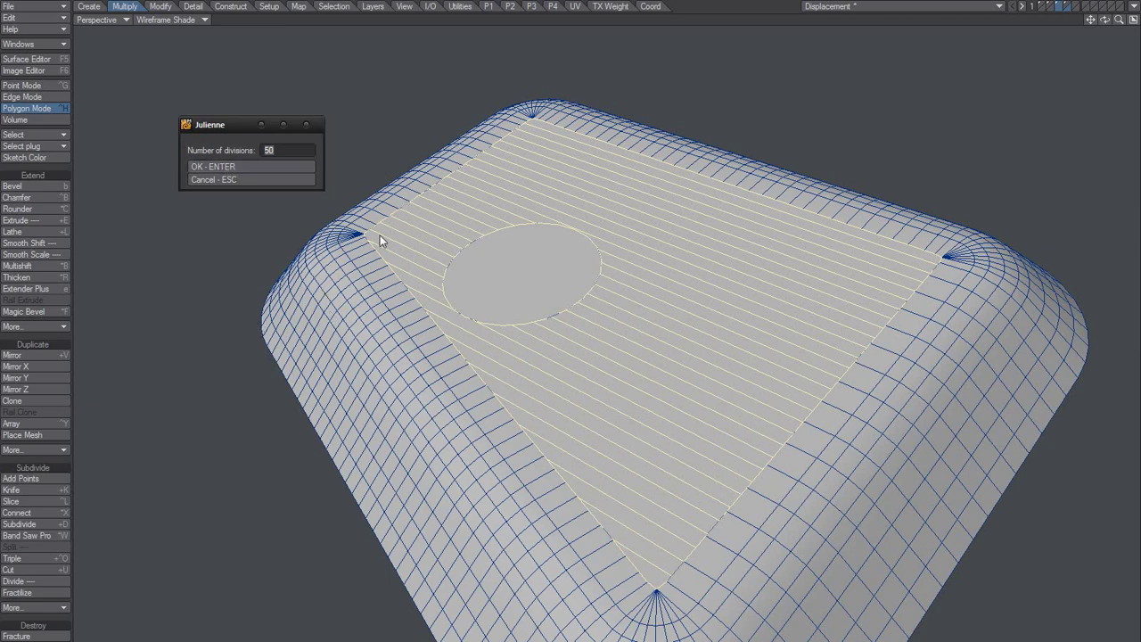
pyautogui.click(213, 166)
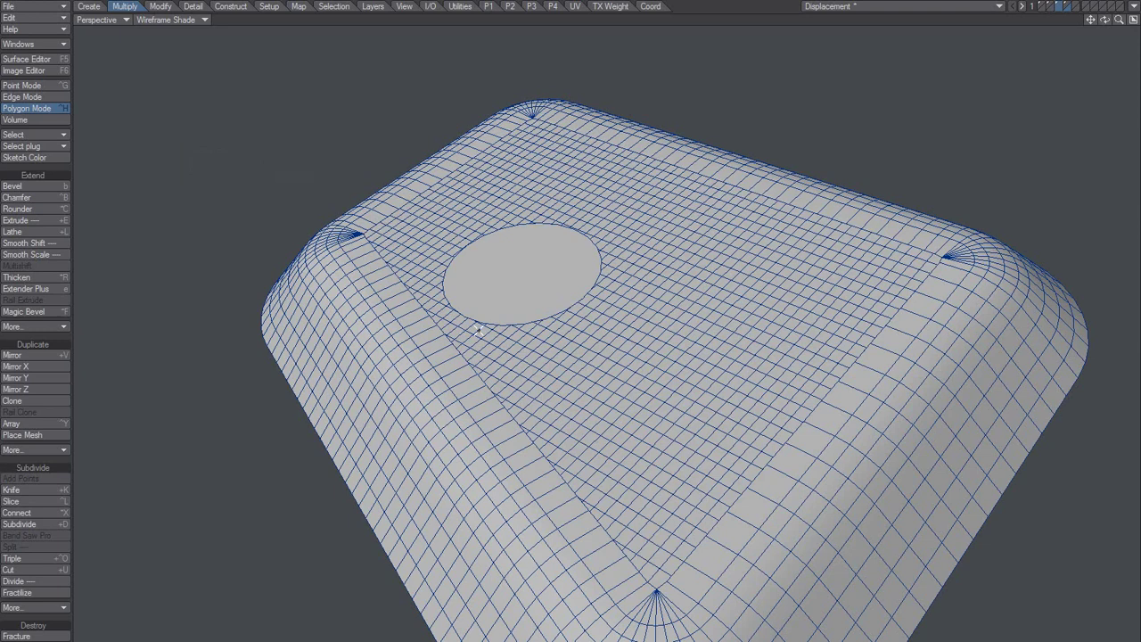
# - Examine the gridded slab from several angles, including its rounded corners and its placement above the curved background surface
pyautogui.keyDown('alt'); pyautogui.moveTo(570, 383); pyautogui.dragTo(540, 422); pyautogui.keyUp('alt')
pyautogui.scroll(3, 505, 436)
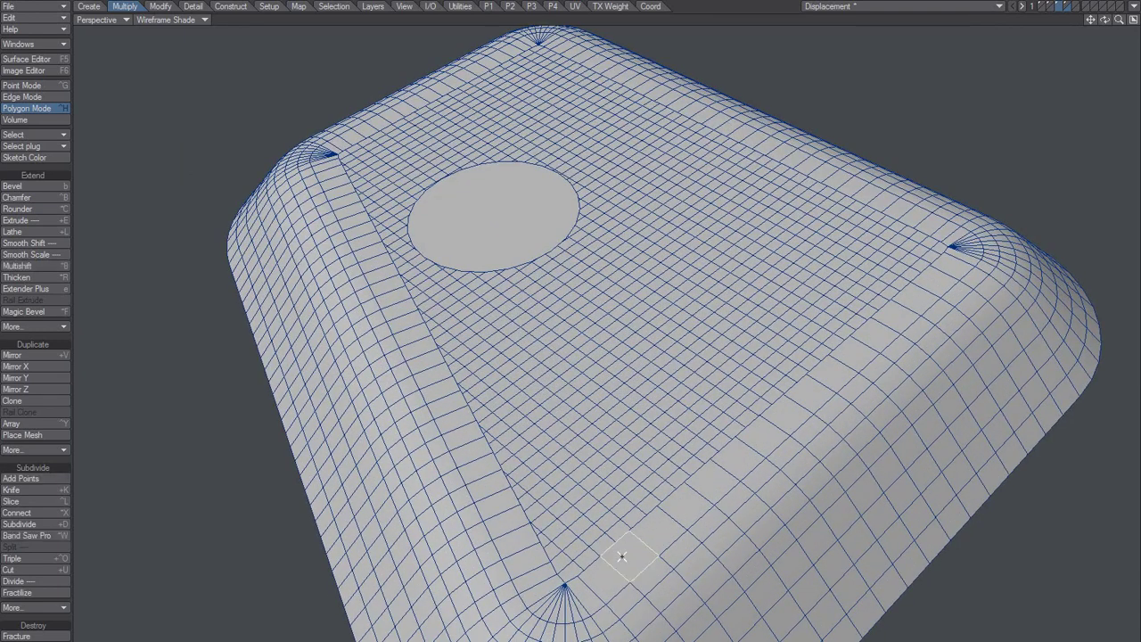
pyautogui.moveTo(643, 565)
pyautogui.keyDown('alt'); pyautogui.mouseDown()
pyautogui.moveTo(781, 458)
pyautogui.moveTo(756, 316)
pyautogui.moveTo(767, 283)
pyautogui.moveTo(791, 283)
pyautogui.mouseUp(); pyautogui.keyUp('alt')
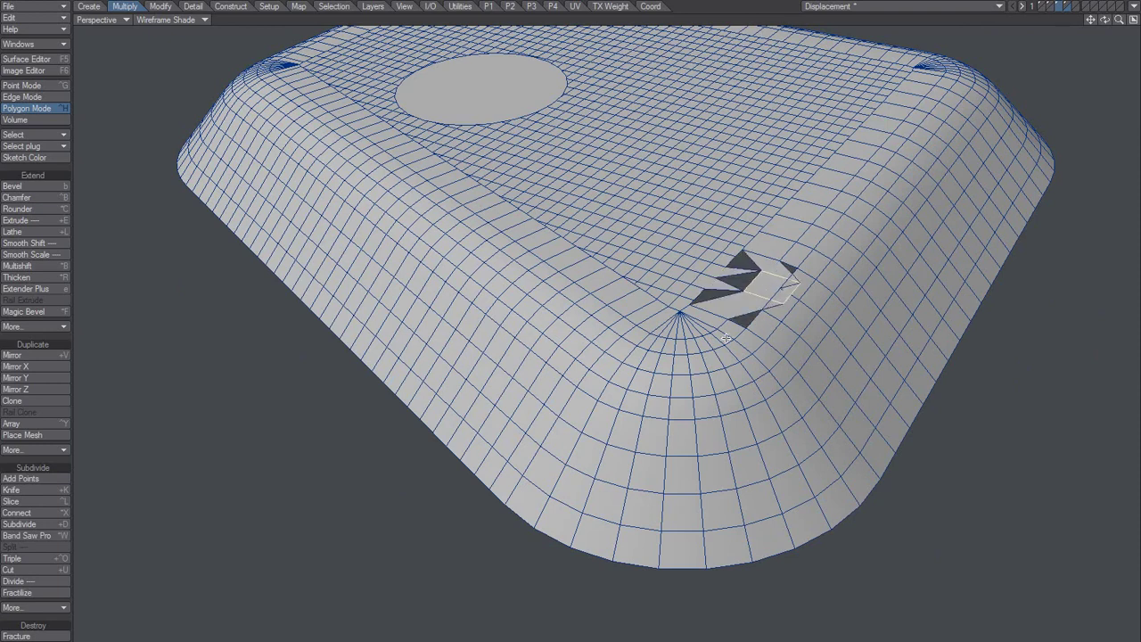
pyautogui.hotkey('ctrl', 'z')
pyautogui.press('/')
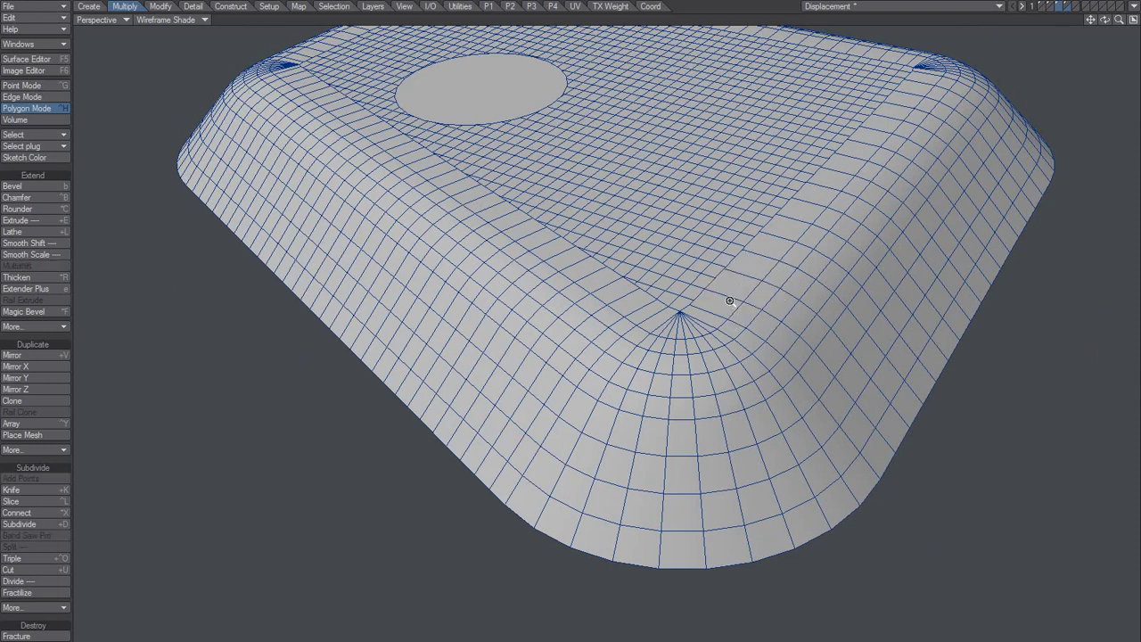
pyautogui.scroll(-3, 730, 302)
pyautogui.keyDown('alt'); pyautogui.moveTo(730, 303); pyautogui.dragTo(624, 427); pyautogui.keyUp('alt')
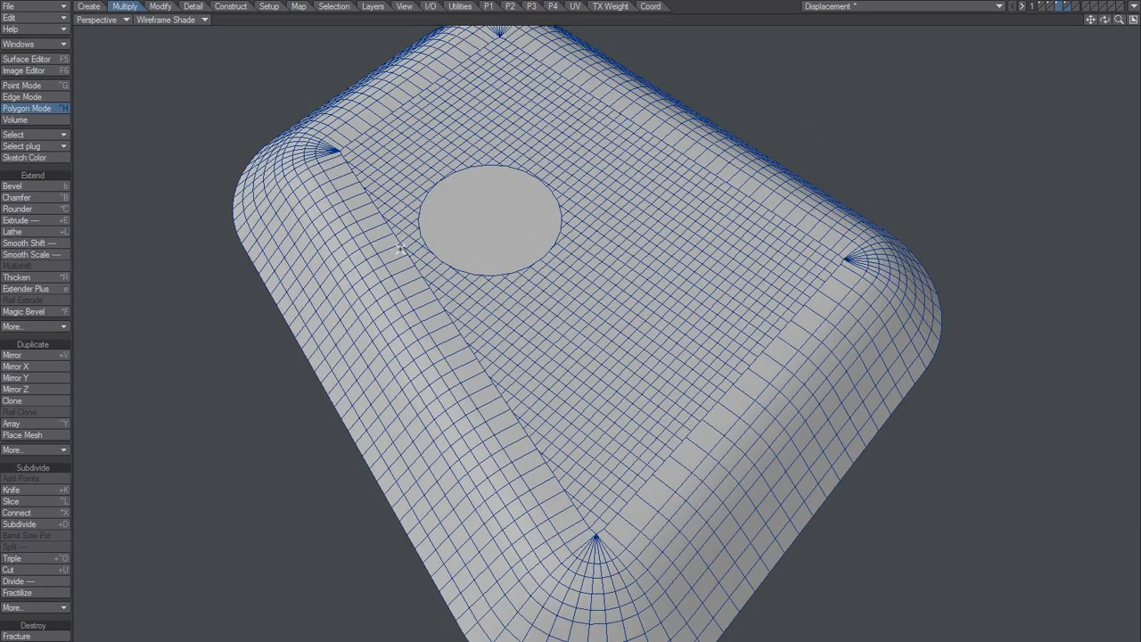
pyautogui.keyDown('alt'); pyautogui.moveTo(455, 308); pyautogui.dragTo(581, 331); pyautogui.keyUp('alt')
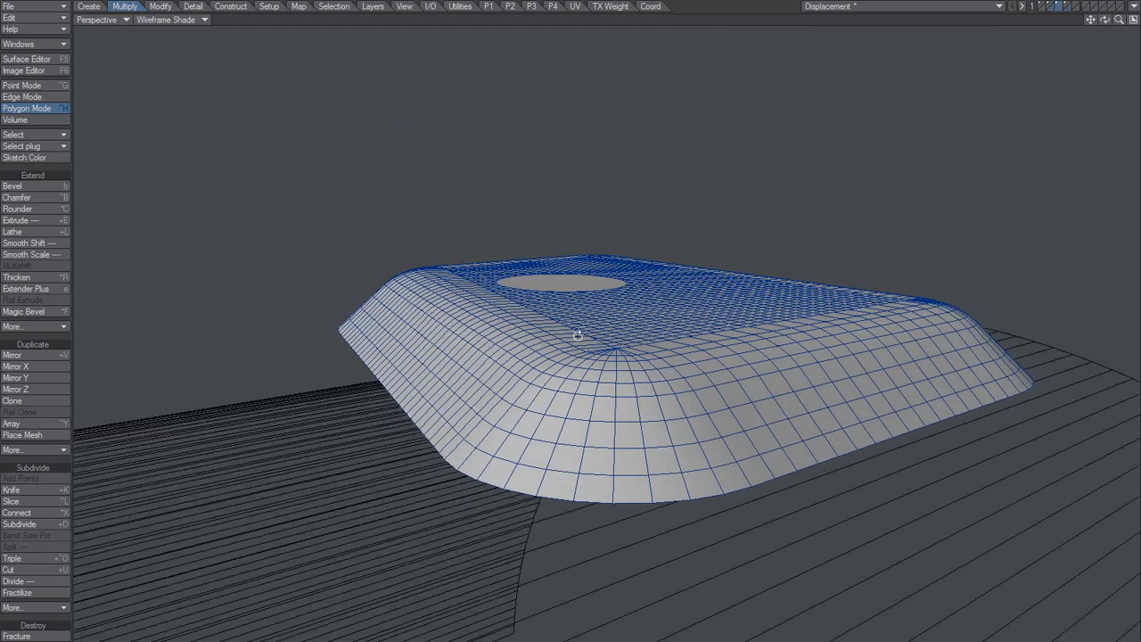
pyautogui.keyDown('ctrl'); pyautogui.keyDown('alt'); pyautogui.moveTo(577, 455); pyautogui.dragTo(539, 459); pyautogui.keyUp('alt'); pyautogui.keyUp('ctrl')
pyautogui.keyDown('alt'); pyautogui.moveTo(539, 459); pyautogui.dragTo(646, 300); pyautogui.keyUp('alt')
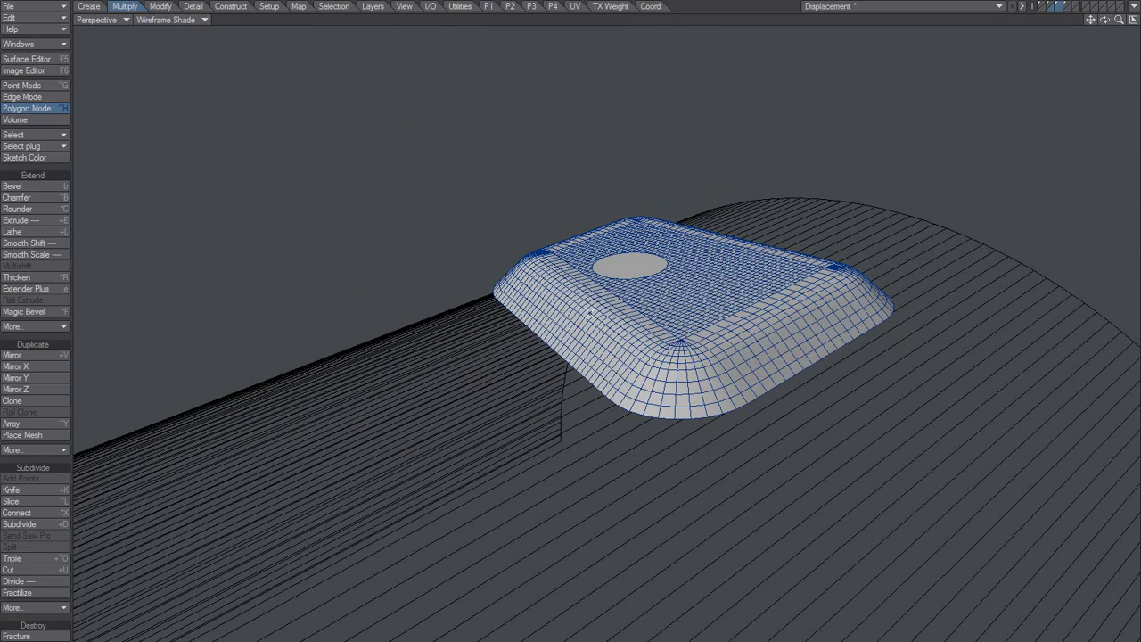
pyautogui.keyDown('alt'); pyautogui.moveTo(586, 314); pyautogui.dragTo(640, 319); pyautogui.keyUp('alt')
# - Set up Textured Point along axis Y with a weight map named 1, and open its texture for editing
pyautogui.click(298, 6)
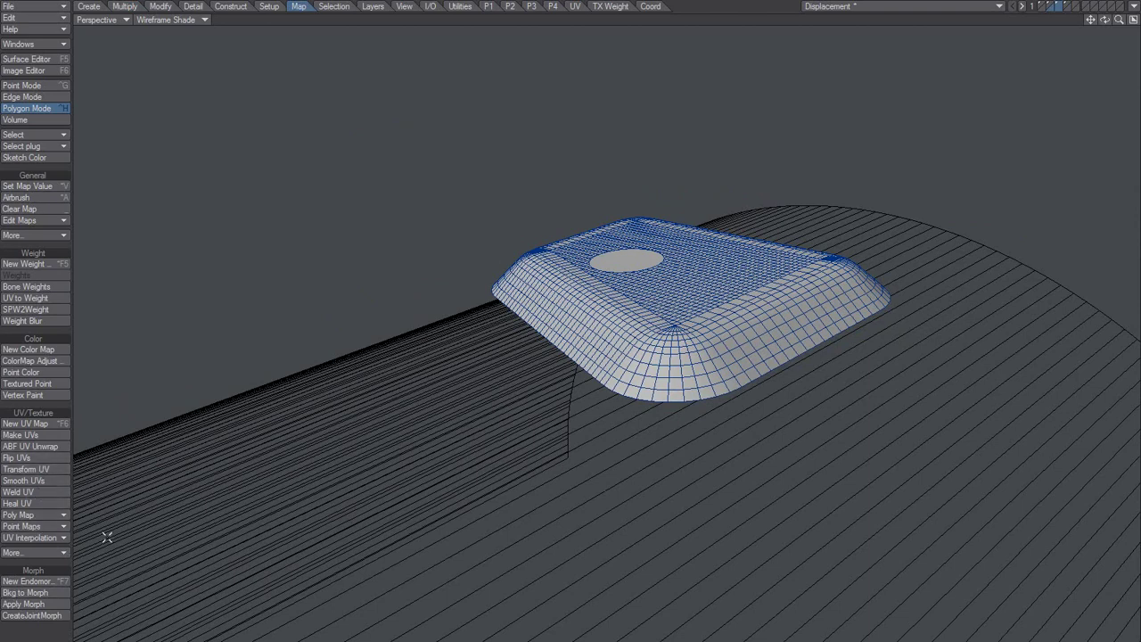
pyautogui.click(36, 383)
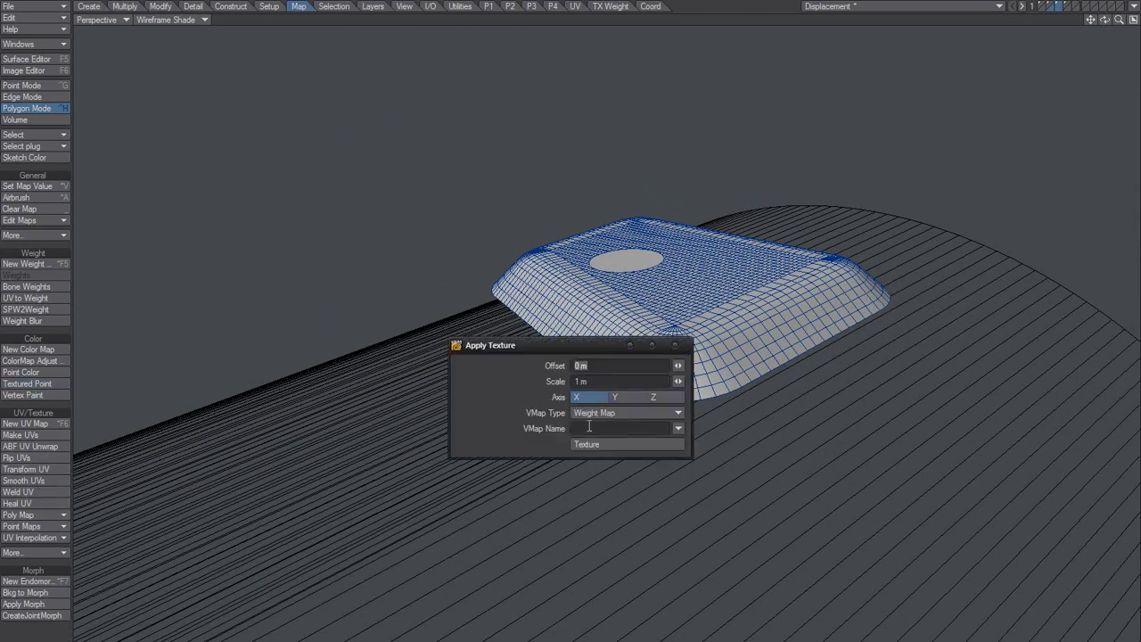
pyautogui.click(622, 399)
pyautogui.moveTo(567, 343); pyautogui.dragTo(413, 295)
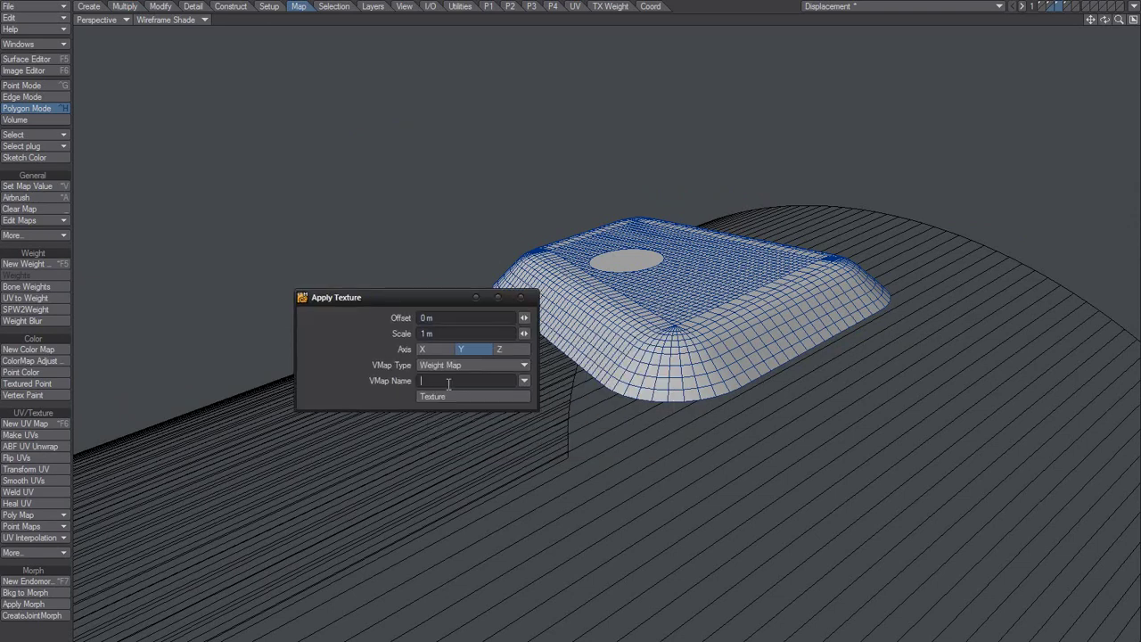
pyautogui.click(427, 383)
pyautogui.write('1')
pyautogui.press('Tab')
pyautogui.click(451, 396)
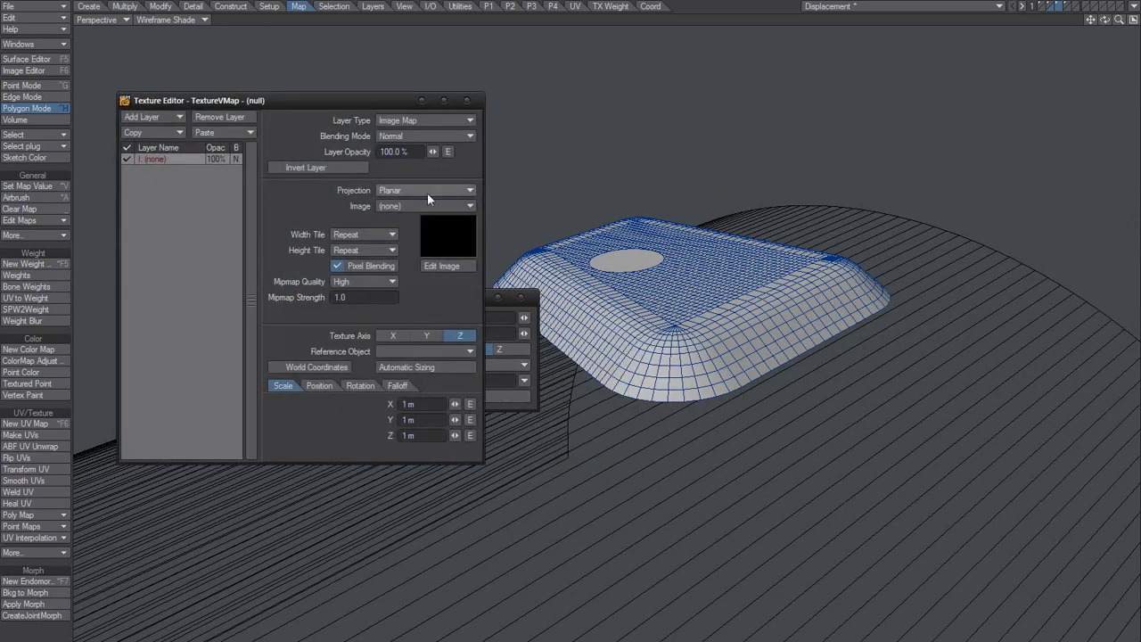
# - Assign Gradient curve-1c.png as the texture image and show the Perspective view in Weight Shade
pyautogui.click(412, 206)
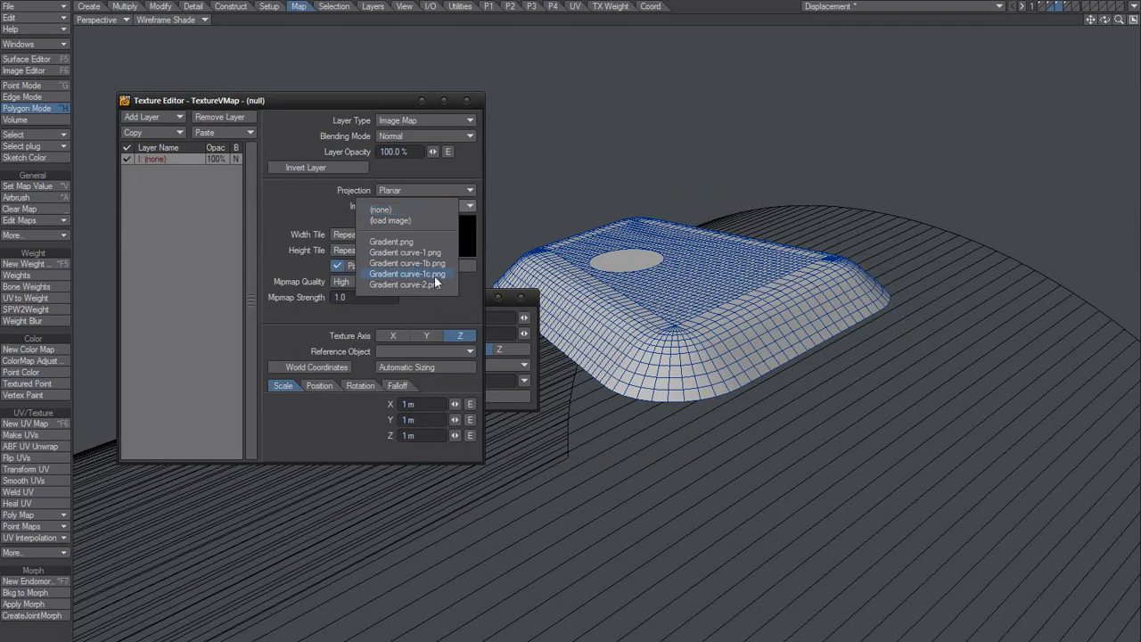
pyautogui.click(407, 274)
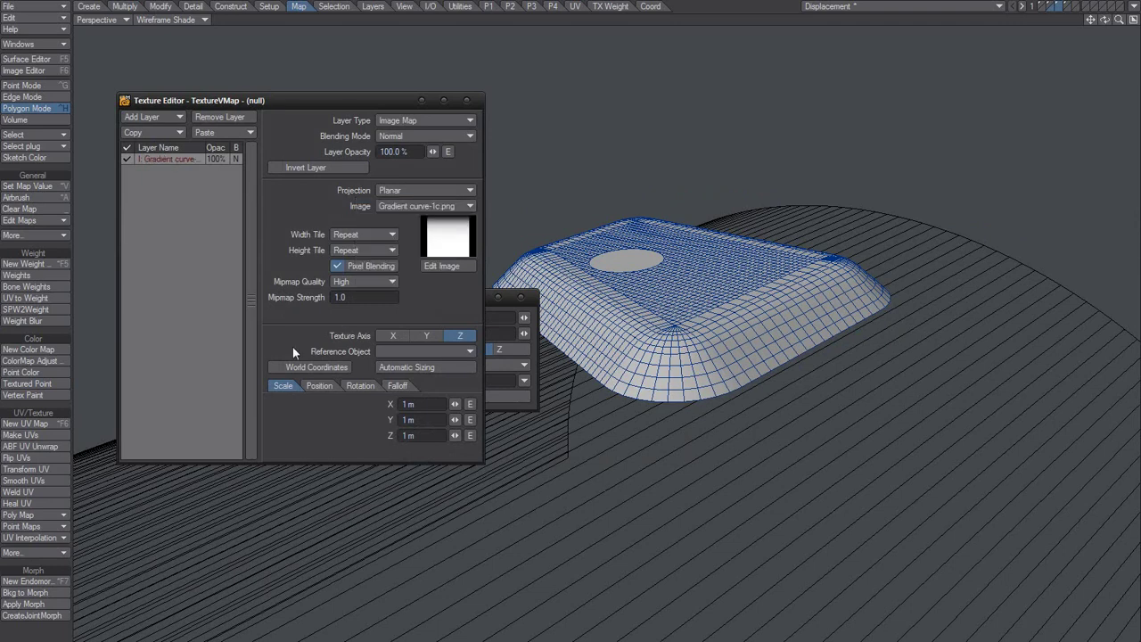
pyautogui.click(191, 20)
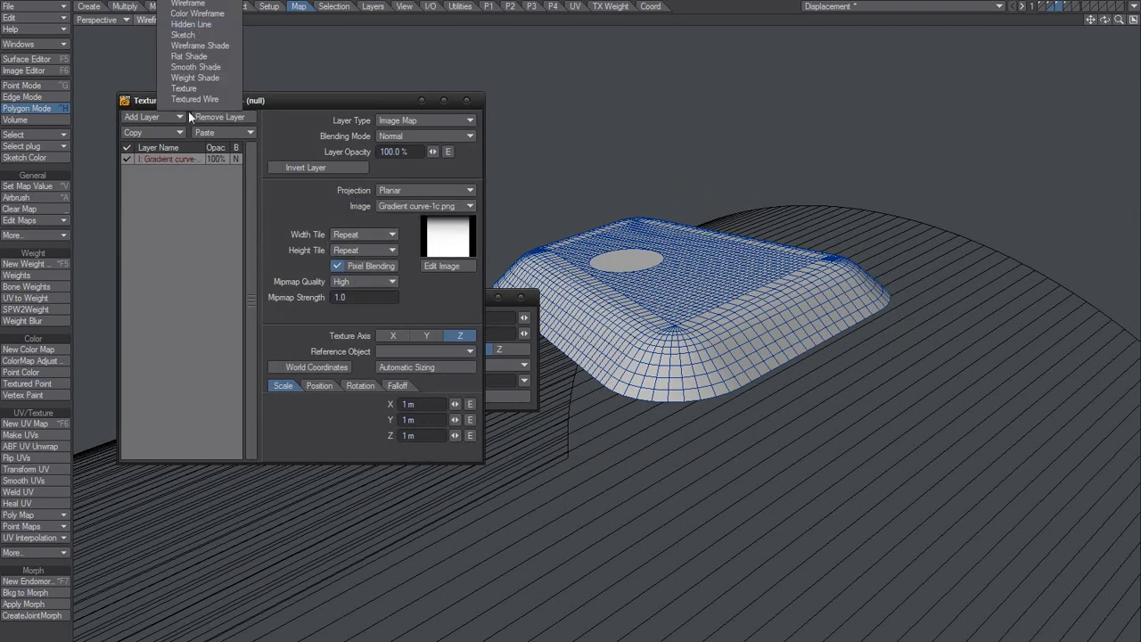
pyautogui.click(227, 79)
pyautogui.scroll(5, 664, 394)
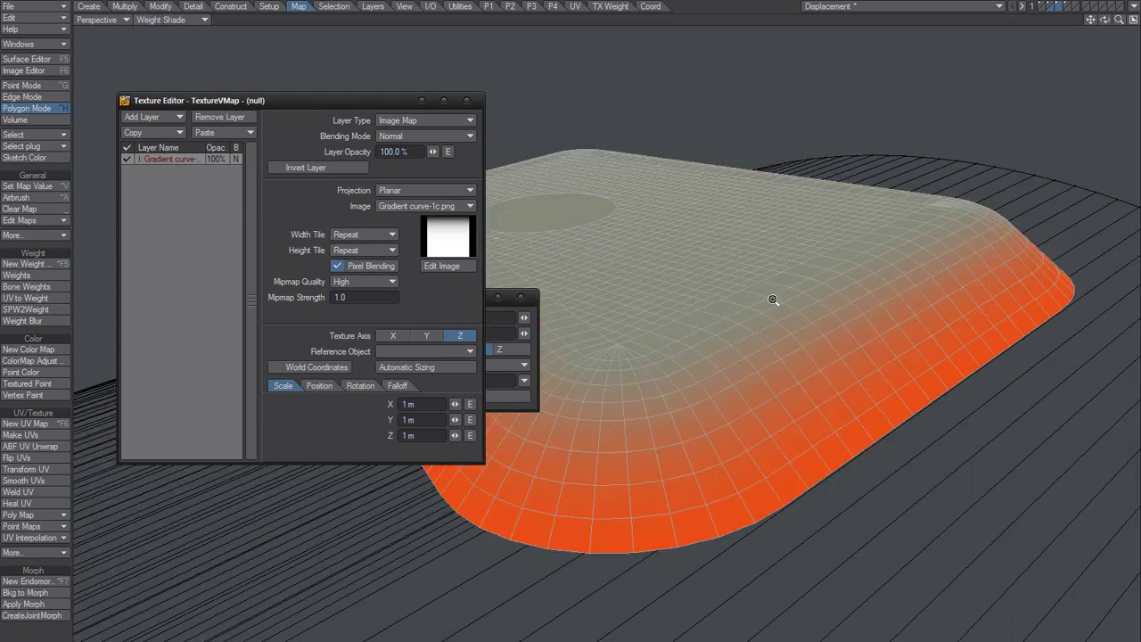
pyautogui.keyDown('alt'); pyautogui.moveTo(664, 395); pyautogui.dragTo(621, 379); pyautogui.keyUp('alt')
# - Invert the gradient layer and size the texture automatically to the slab
pyautogui.click(333, 167)
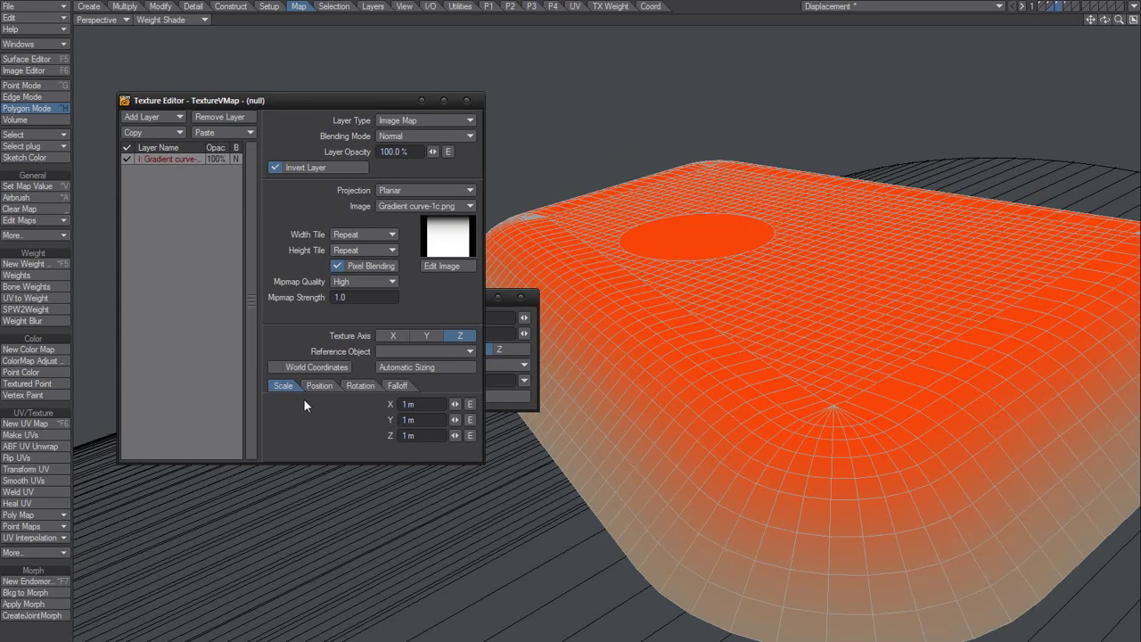
pyautogui.click(439, 367)
pyautogui.click(410, 404)
pyautogui.write('4778')
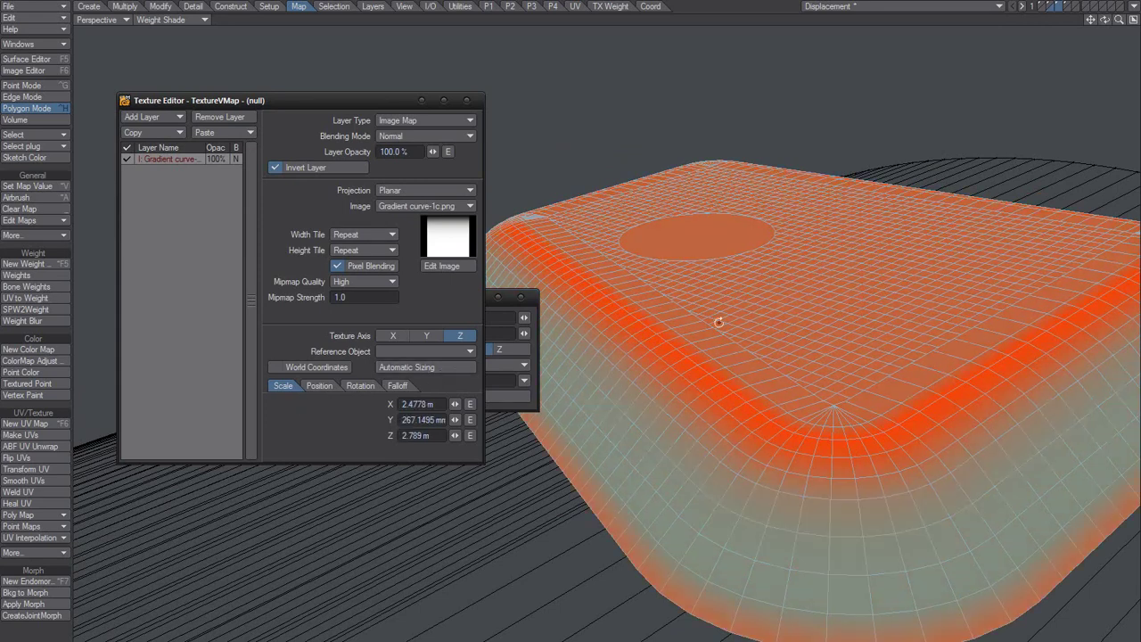
pyautogui.press('Return')
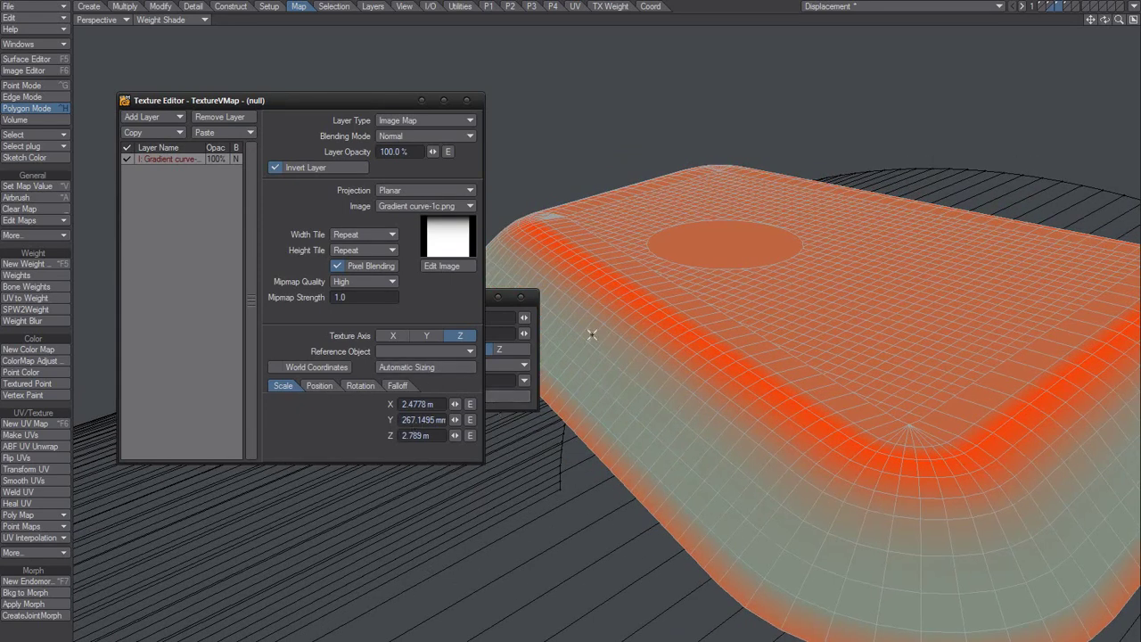
# - Check the slab's Y dimension against the texture's Y scale using Absolute Size, without resizing anything
pyautogui.click(160, 6)
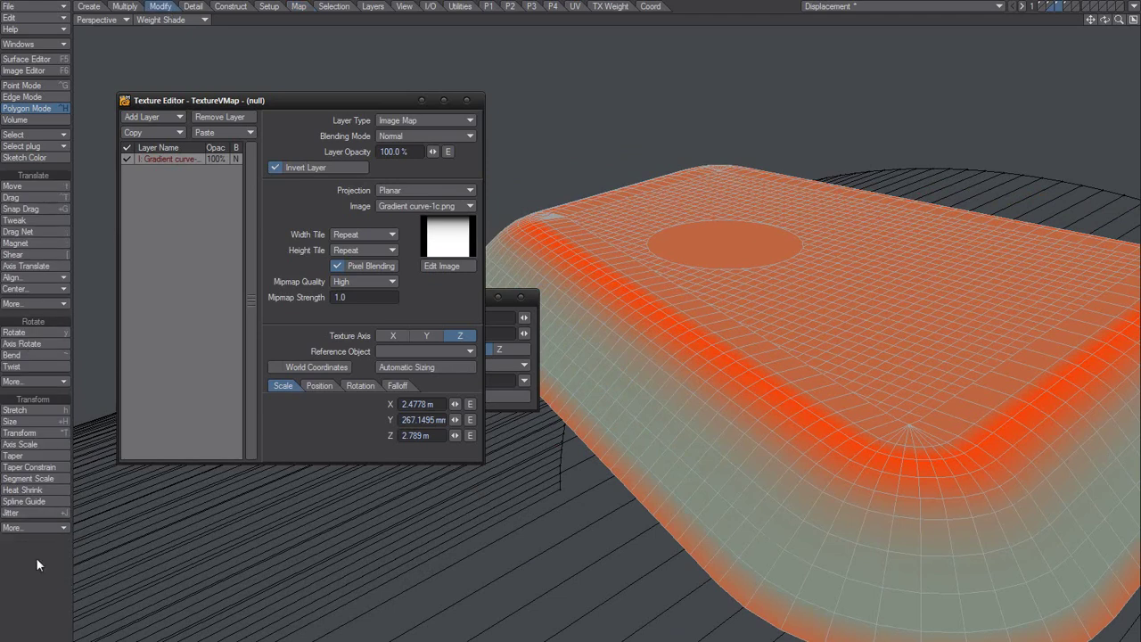
pyautogui.click(45, 528)
pyautogui.click(48, 529)
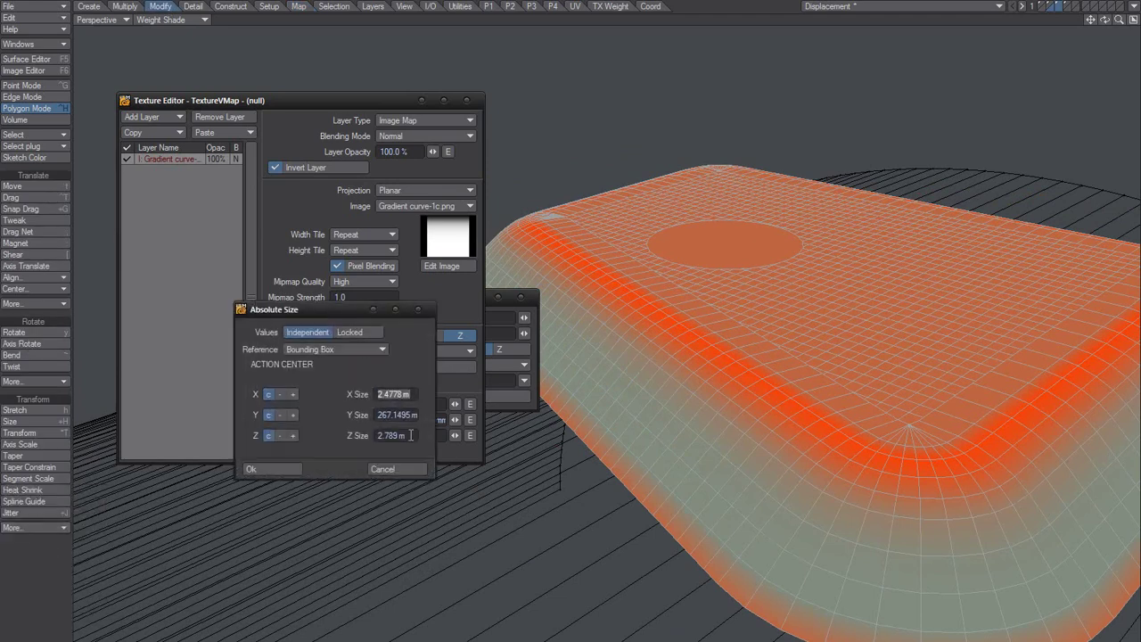
pyautogui.click(406, 416)
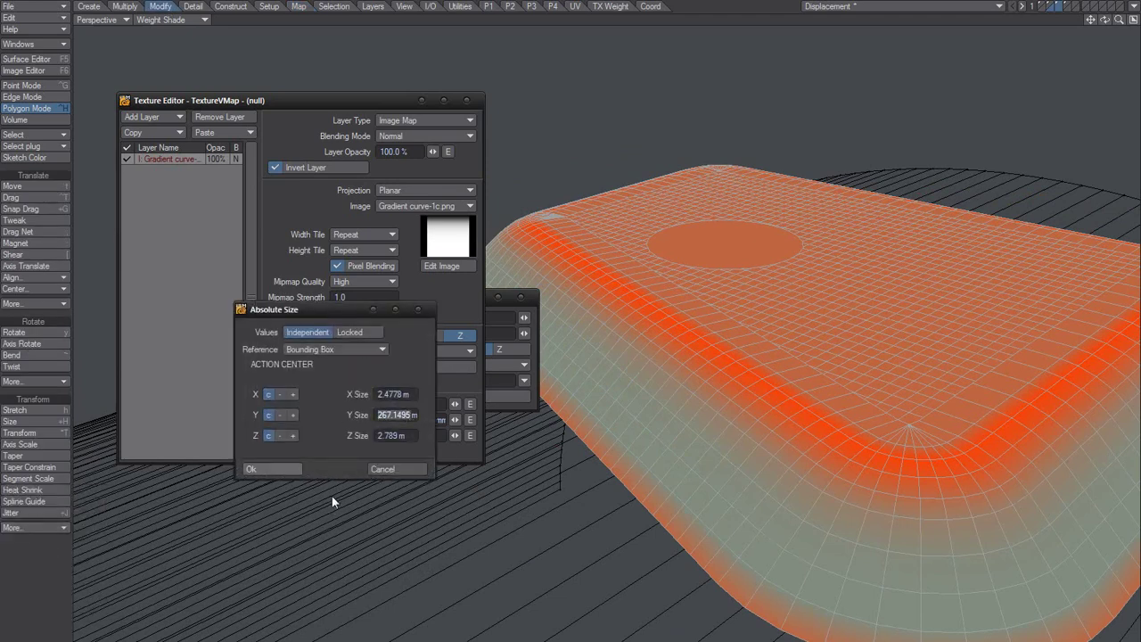
pyautogui.moveTo(359, 312); pyautogui.dragTo(207, 338)
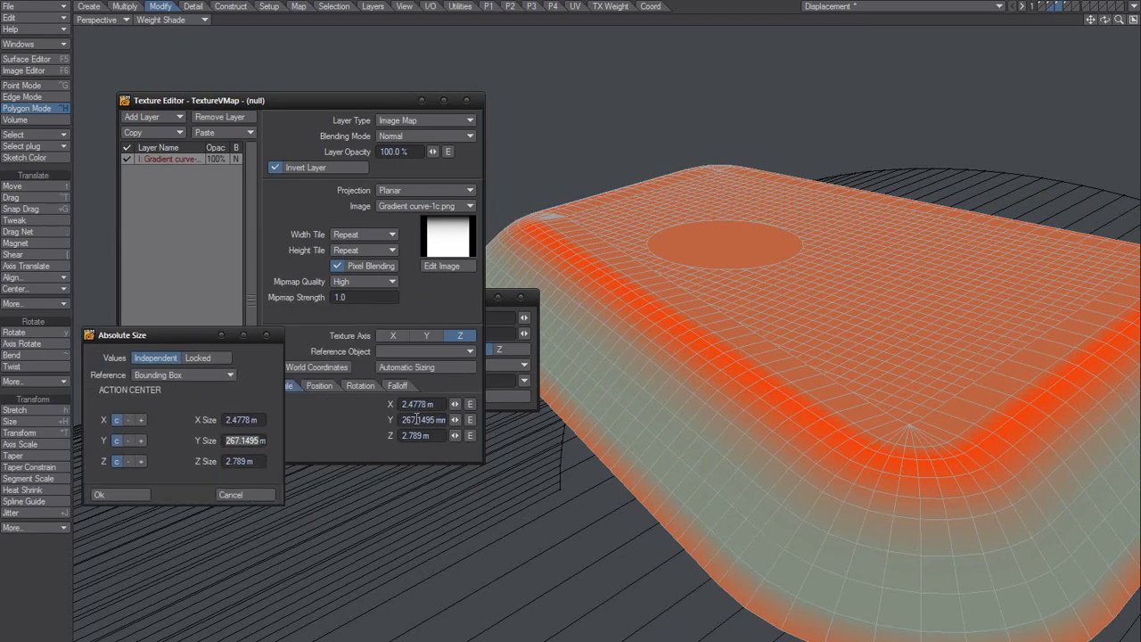
pyautogui.click(244, 437)
pyautogui.click(243, 495)
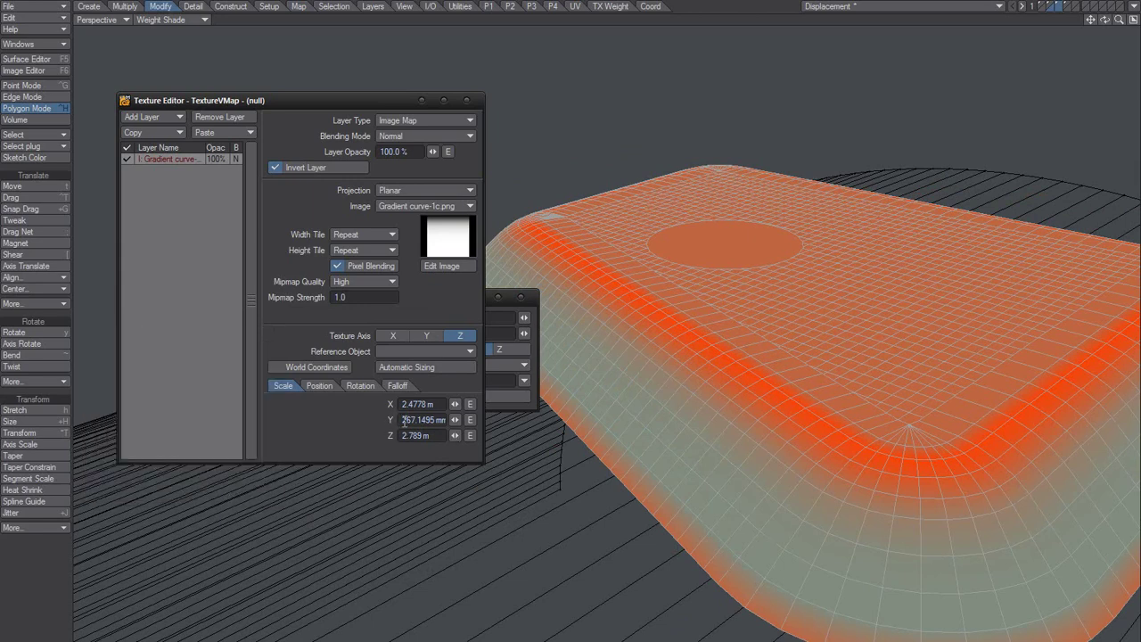
# - Raise the texture's Y scale to 272.1495 mm and close the texture settings
pyautogui.moveTo(405, 422); pyautogui.dragTo(533, 437)
pyautogui.write('1')
pyautogui.click(463, 333)
pyautogui.keyDown('alt'); pyautogui.moveTo(677, 354); pyautogui.dragTo(665, 377); pyautogui.keyUp('alt')
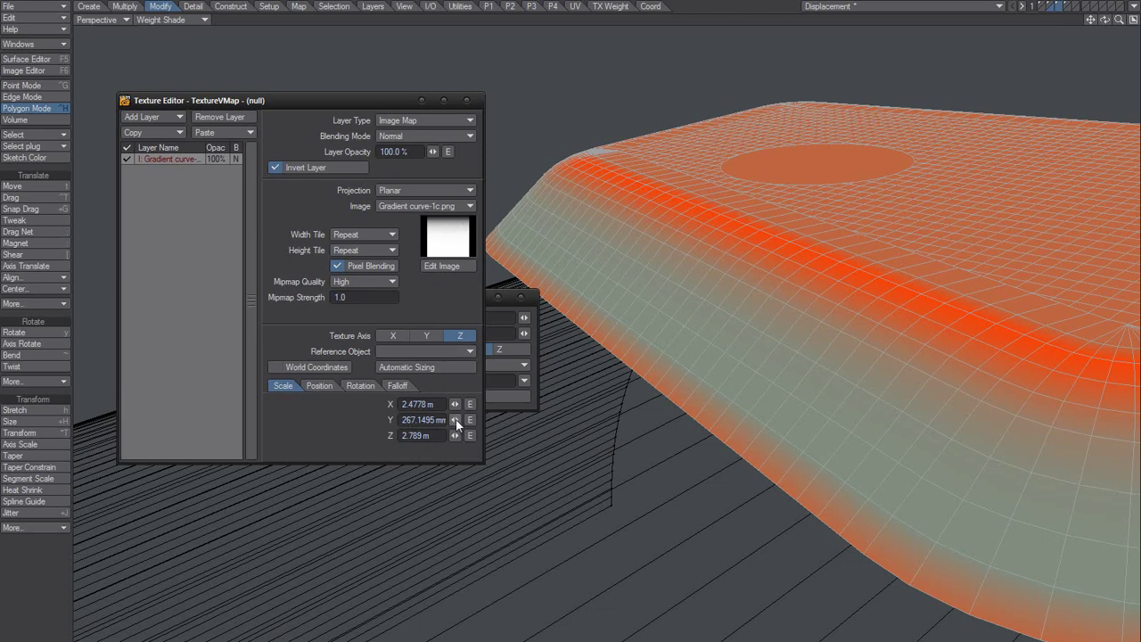
pyautogui.moveTo(455, 421); pyautogui.dragTo(461, 421)
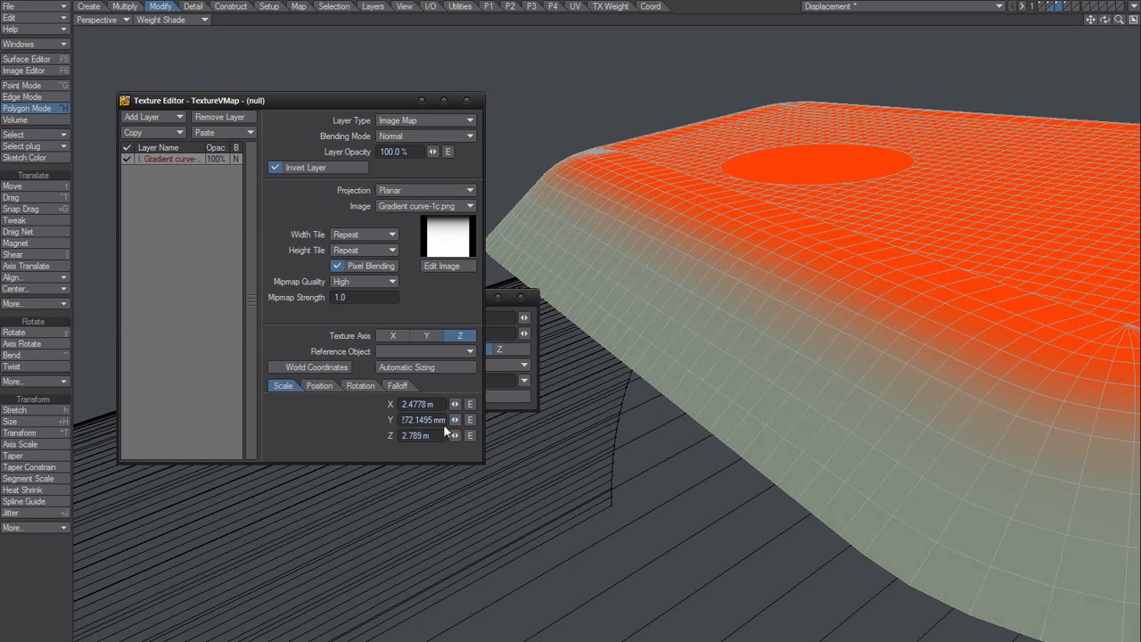
pyautogui.keyDown('alt'); pyautogui.moveTo(699, 332); pyautogui.dragTo(754, 360); pyautogui.keyUp('alt')
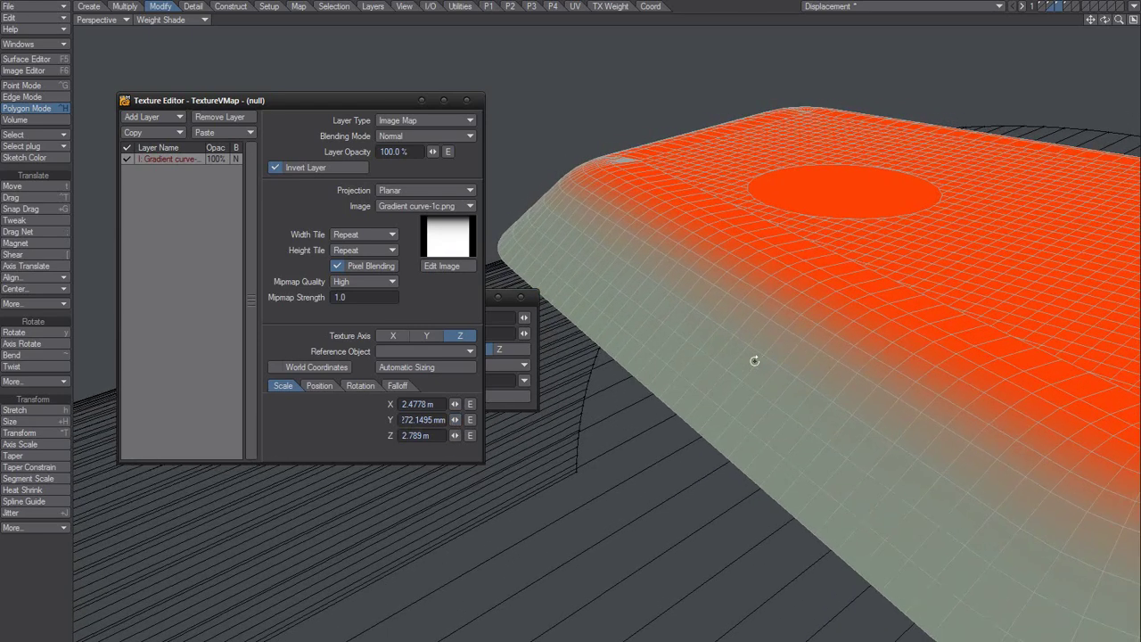
pyautogui.click(466, 101)
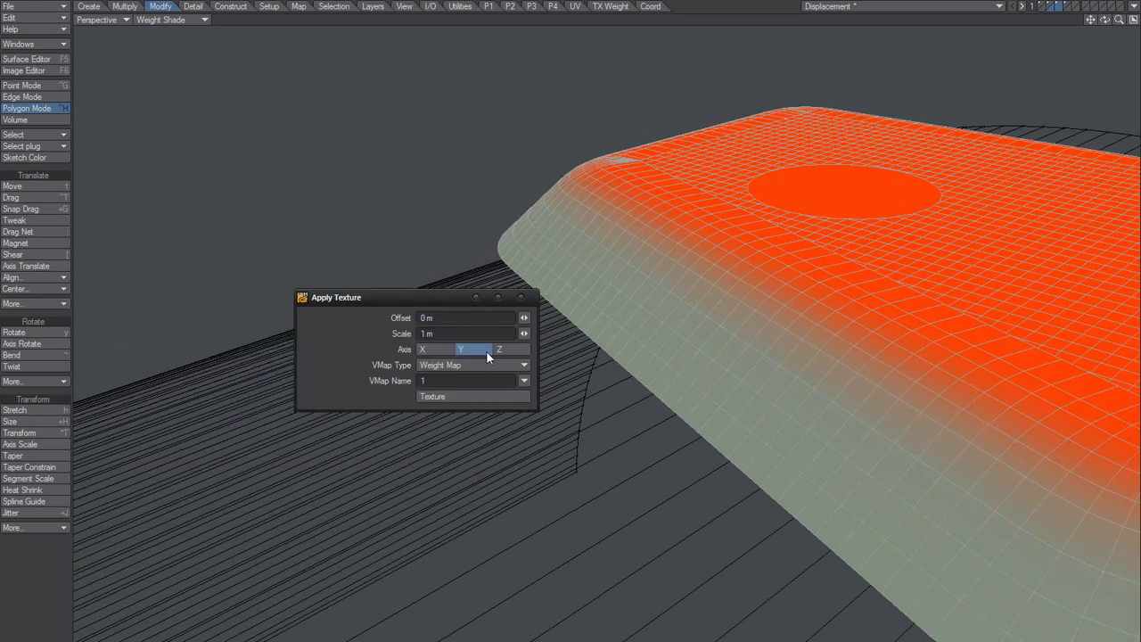
pyautogui.click(520, 297)
# - Try moving the slab about -228 mm in Y with the Move tool using Weight Map falloff, and undo it
pyautogui.press('t')
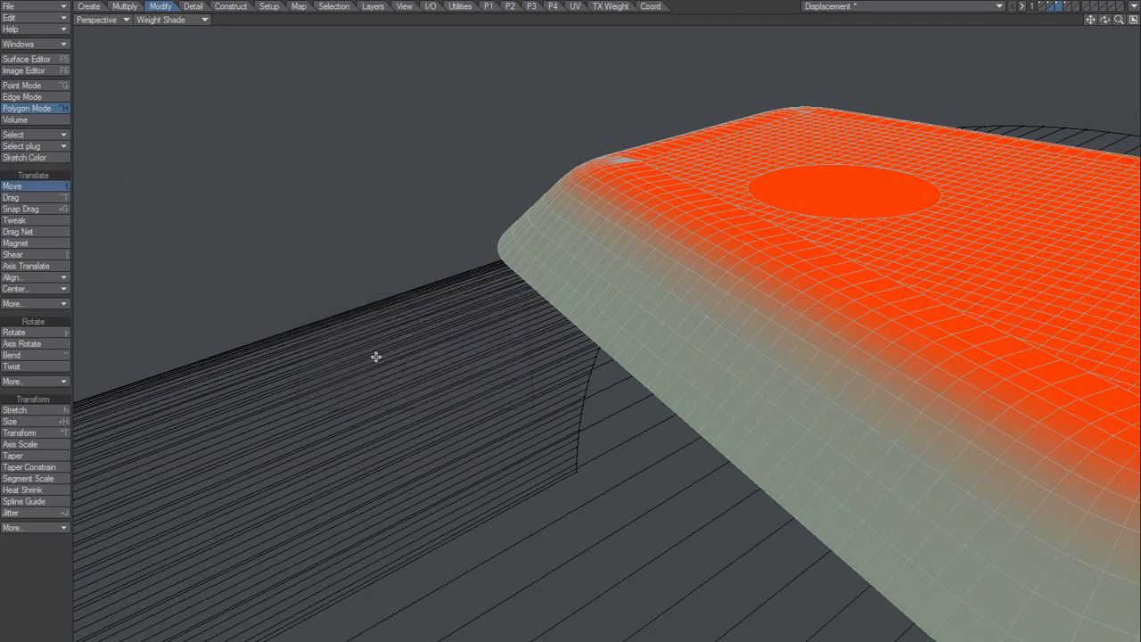
pyautogui.press('n')
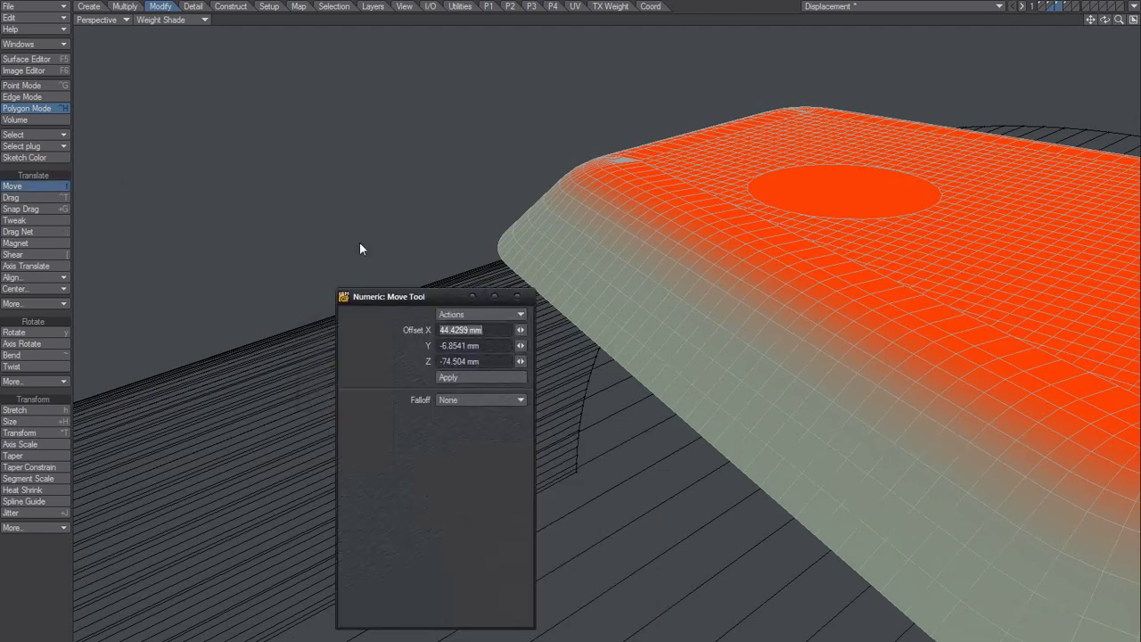
pyautogui.click(295, 208)
pyautogui.click(295, 275)
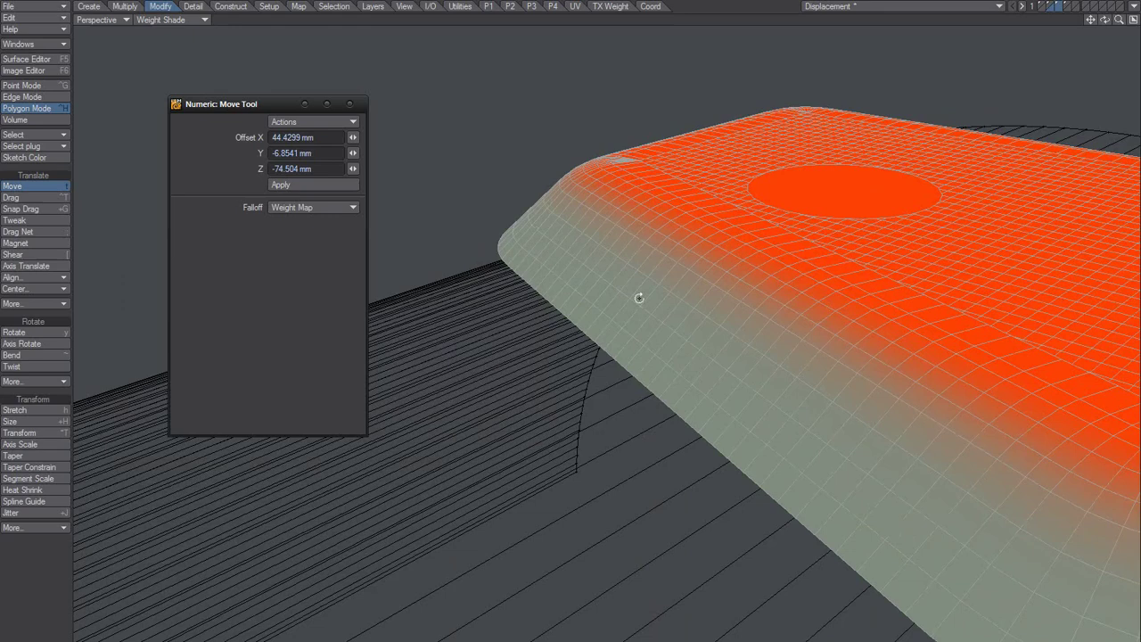
pyautogui.keyDown('alt'); pyautogui.moveTo(636, 298); pyautogui.dragTo(696, 364); pyautogui.keyUp('alt')
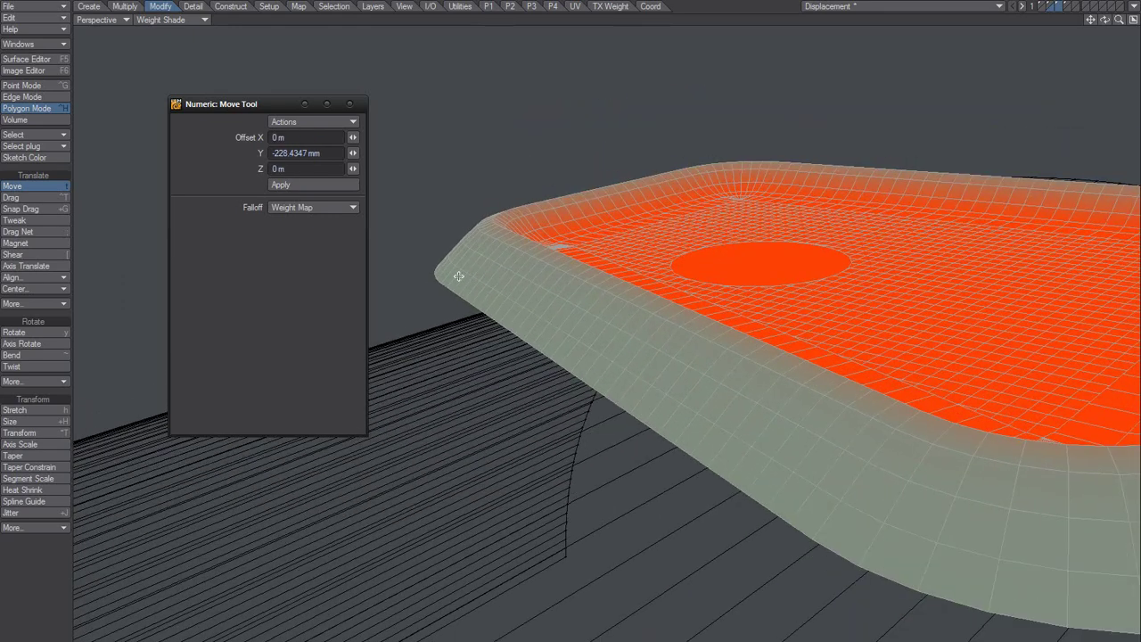
pyautogui.click(349, 106)
pyautogui.hotkey('ctrl', 'z')
pyautogui.keyDown('alt'); pyautogui.moveTo(646, 319); pyautogui.dragTo(656, 369); pyautogui.keyUp('alt')
pyautogui.press('space')
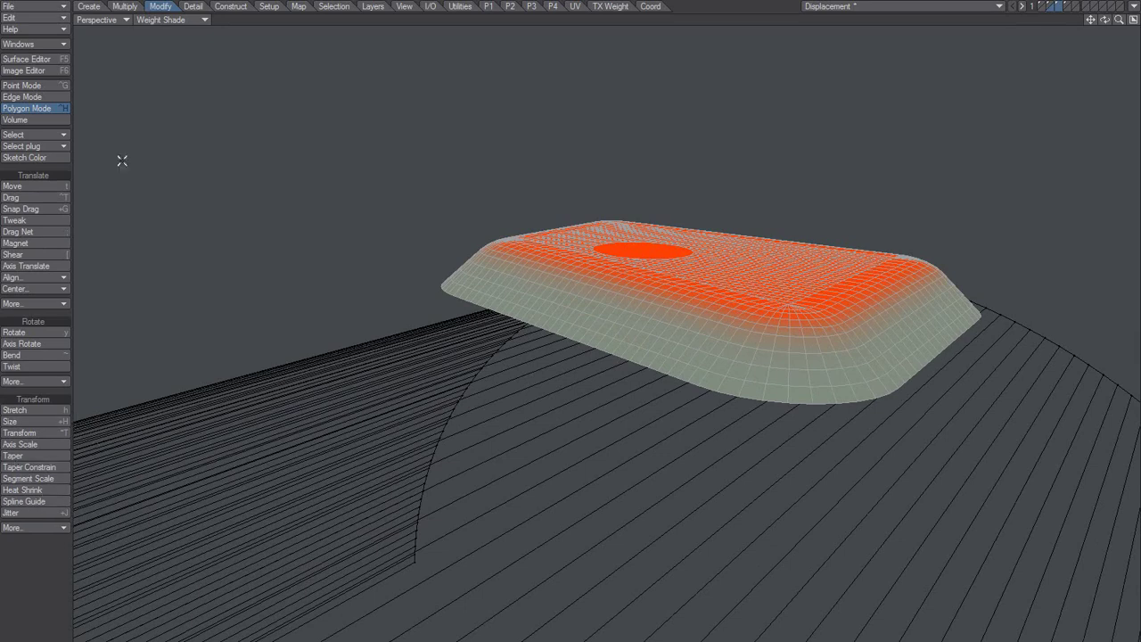
# - Project the slab onto the curved background surface with Heat Shrink in Y mode, setting the amount to 100%
pyautogui.click(130, 8)
pyautogui.click(161, 7)
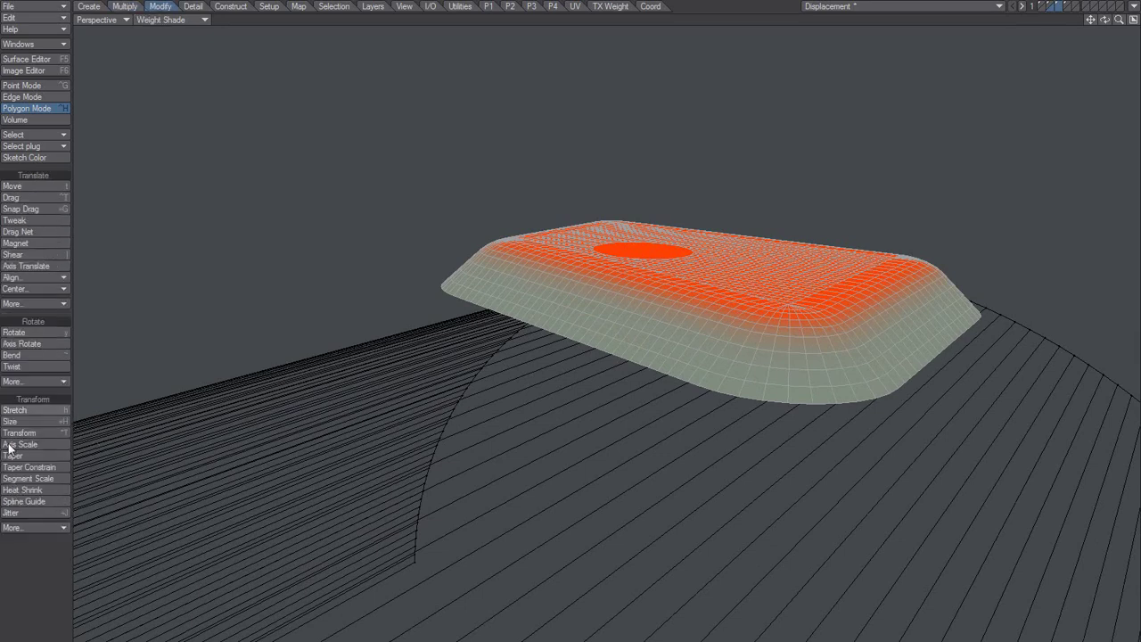
pyautogui.click(28, 496)
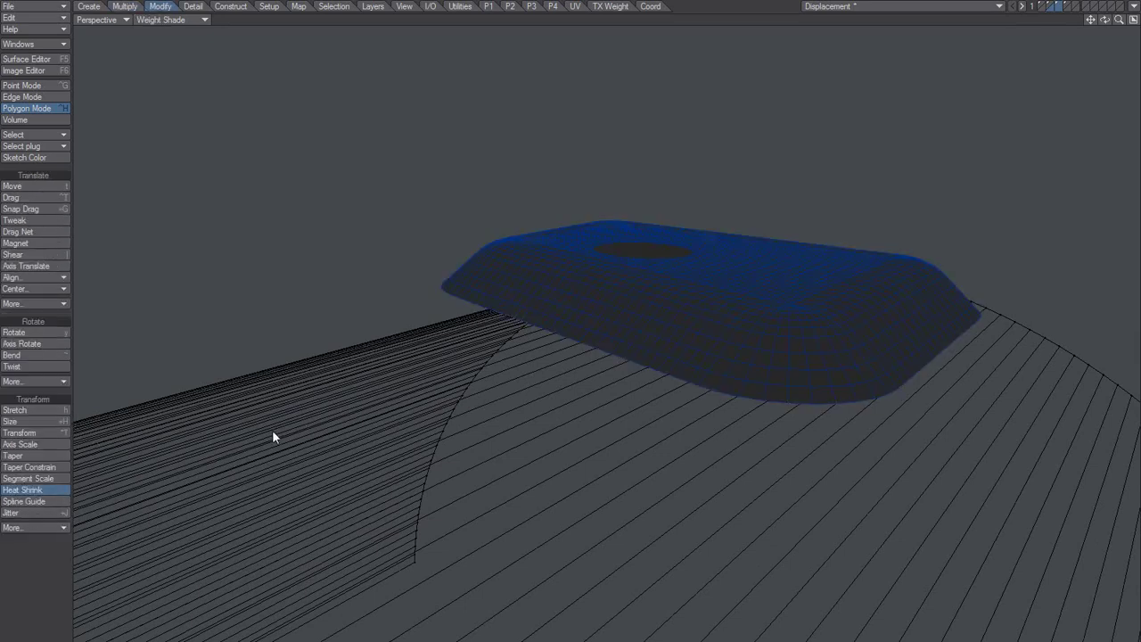
pyautogui.press('n')
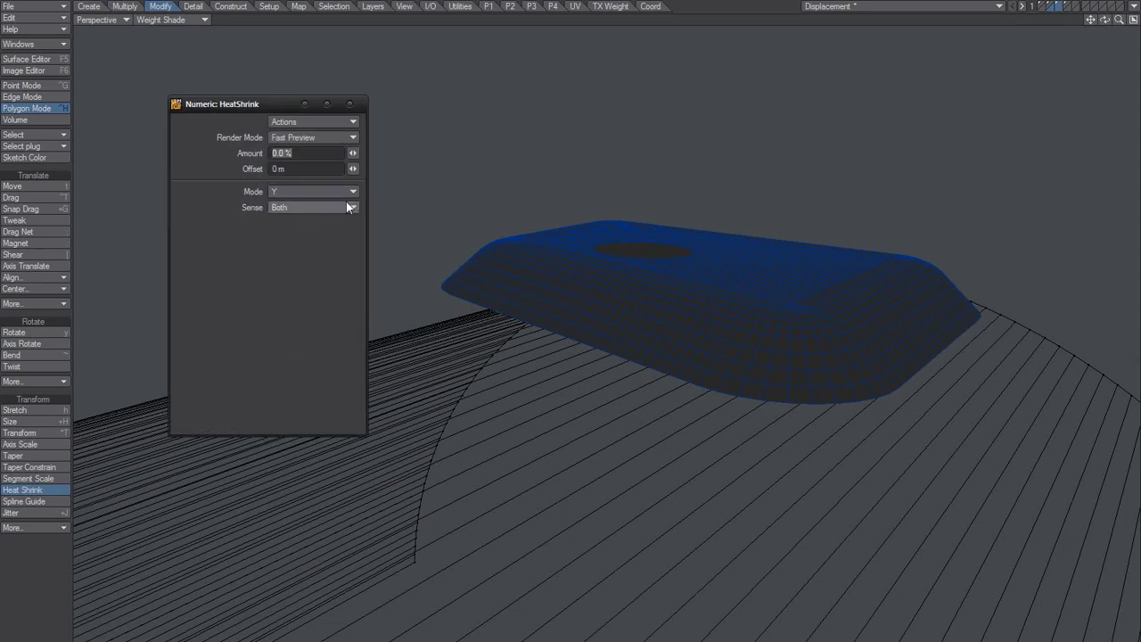
pyautogui.write('100')
pyautogui.press('Return')
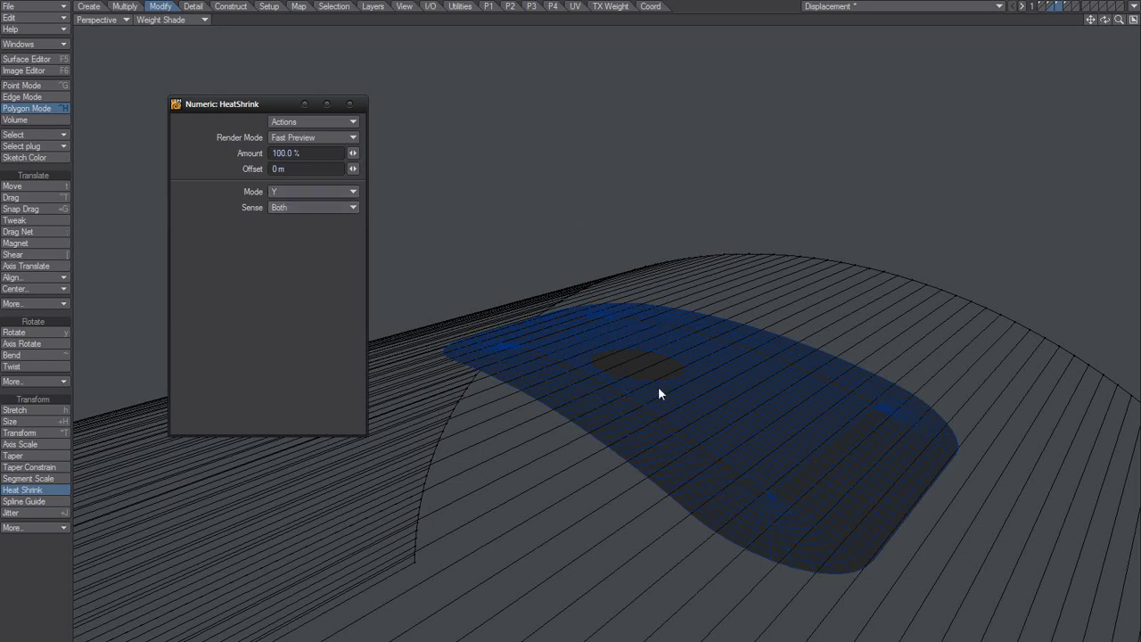
# - Close the Heat Shrink settings, inspect the projected slab against the curved surface from several angles, and release the tool
pyautogui.click(351, 104)
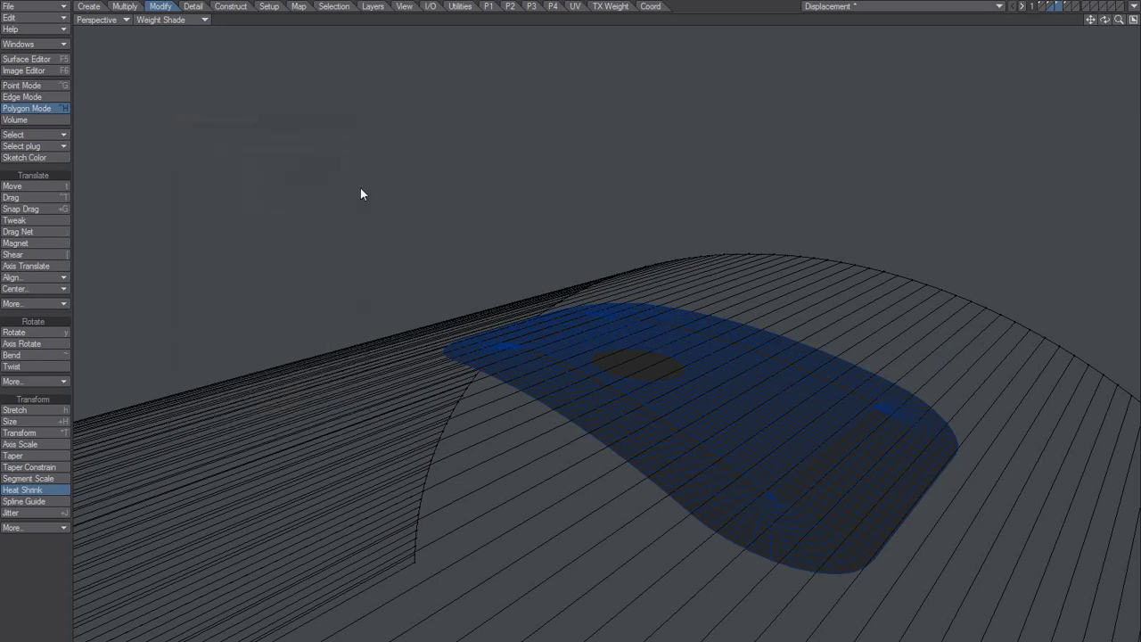
pyautogui.keyDown('alt'); pyautogui.moveTo(597, 359); pyautogui.dragTo(562, 342); pyautogui.keyUp('alt')
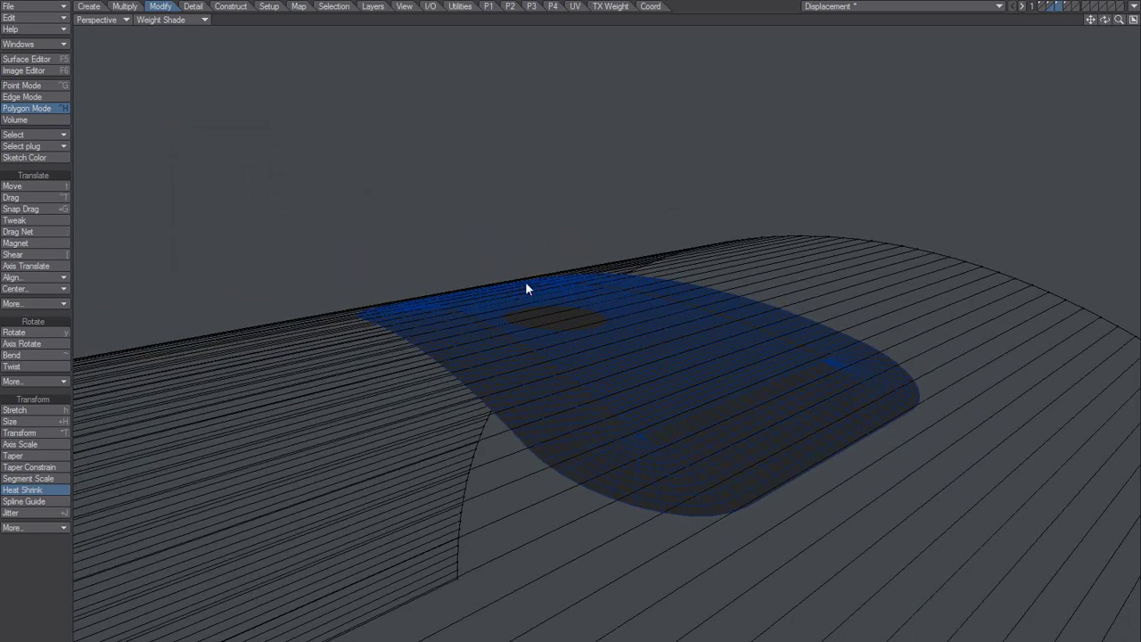
pyautogui.keyDown('alt'); pyautogui.moveTo(570, 405); pyautogui.dragTo(613, 305); pyautogui.keyUp('alt')
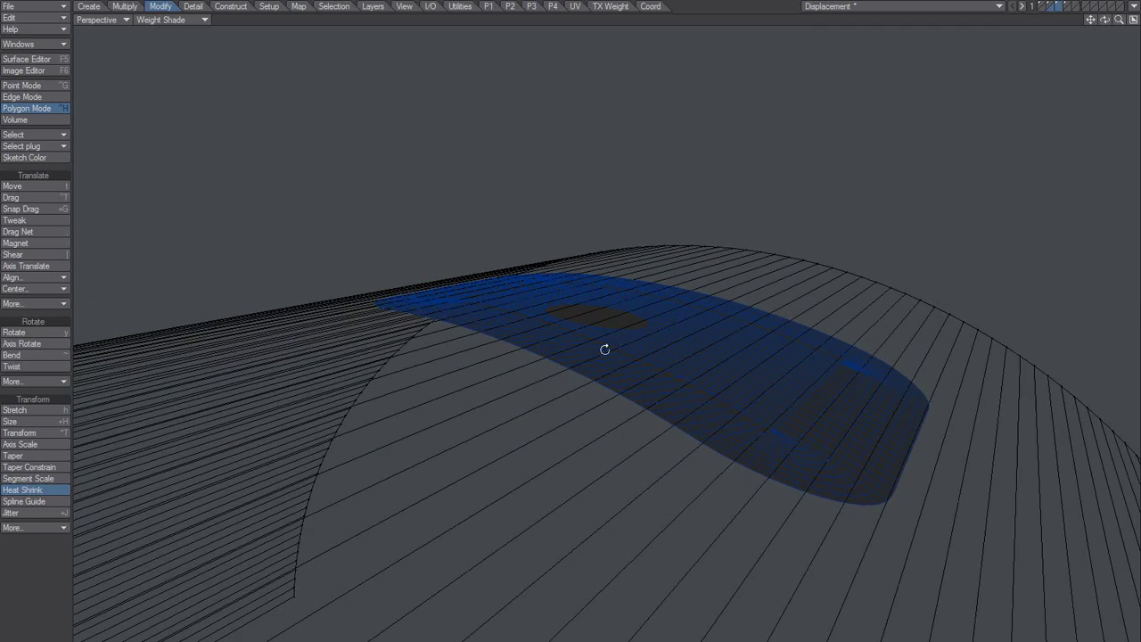
pyautogui.keyDown('alt'); pyautogui.moveTo(604, 350); pyautogui.dragTo(704, 348); pyautogui.keyUp('alt')
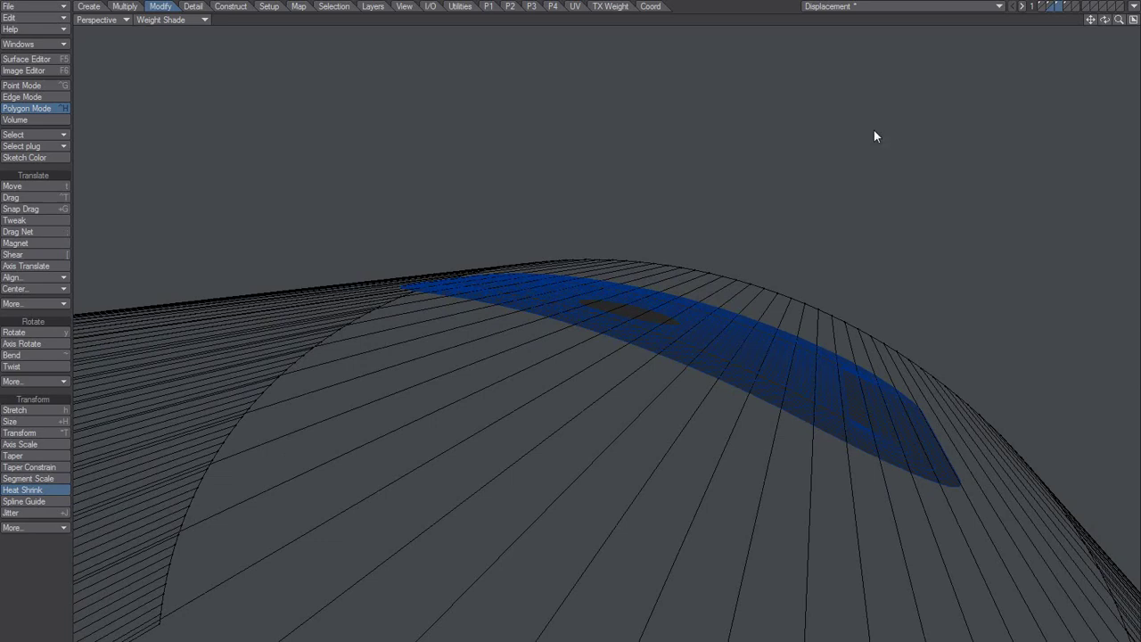
pyautogui.keyDown('alt'); pyautogui.moveTo(678, 392); pyautogui.dragTo(547, 368); pyautogui.keyUp('alt')
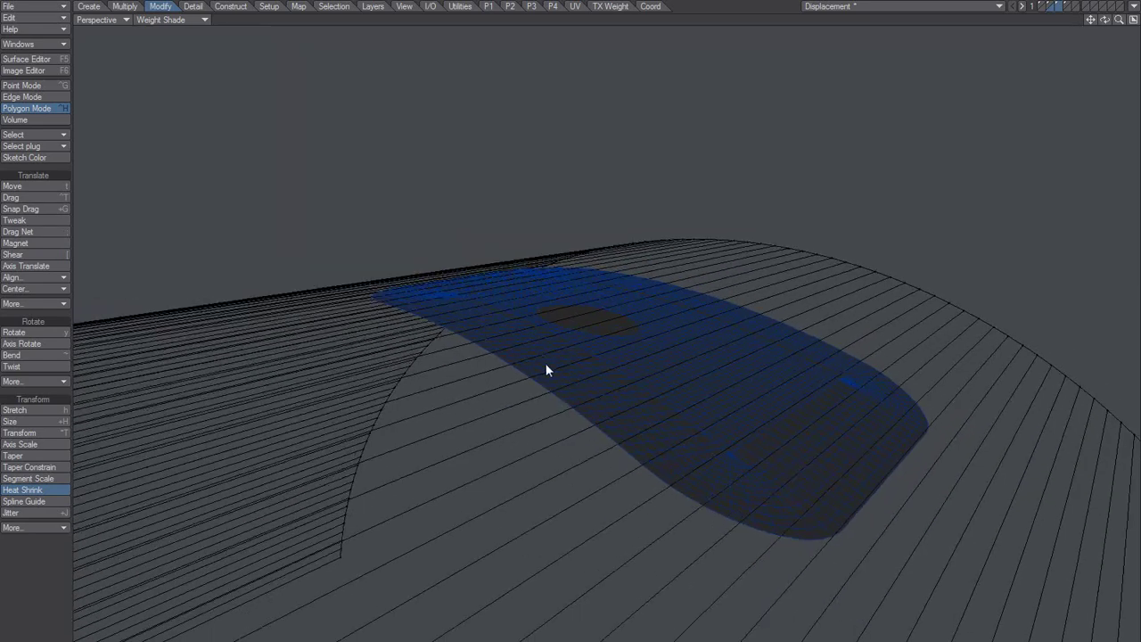
pyautogui.press('space')
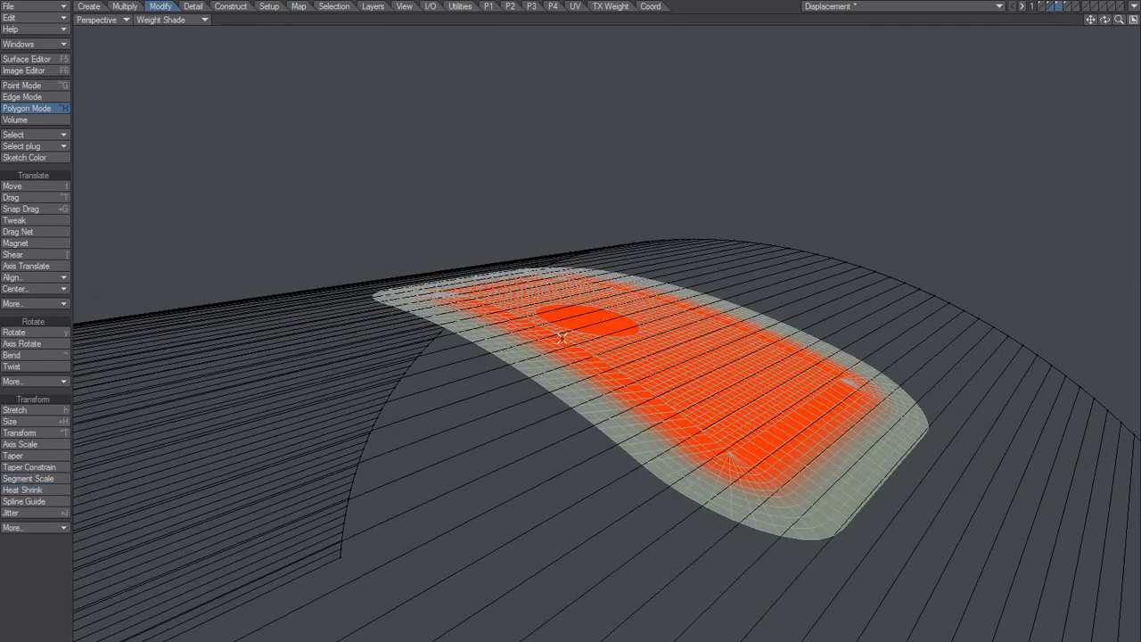
pyautogui.keyDown('alt'); pyautogui.moveTo(606, 364); pyautogui.dragTo(595, 395); pyautogui.keyUp('alt')
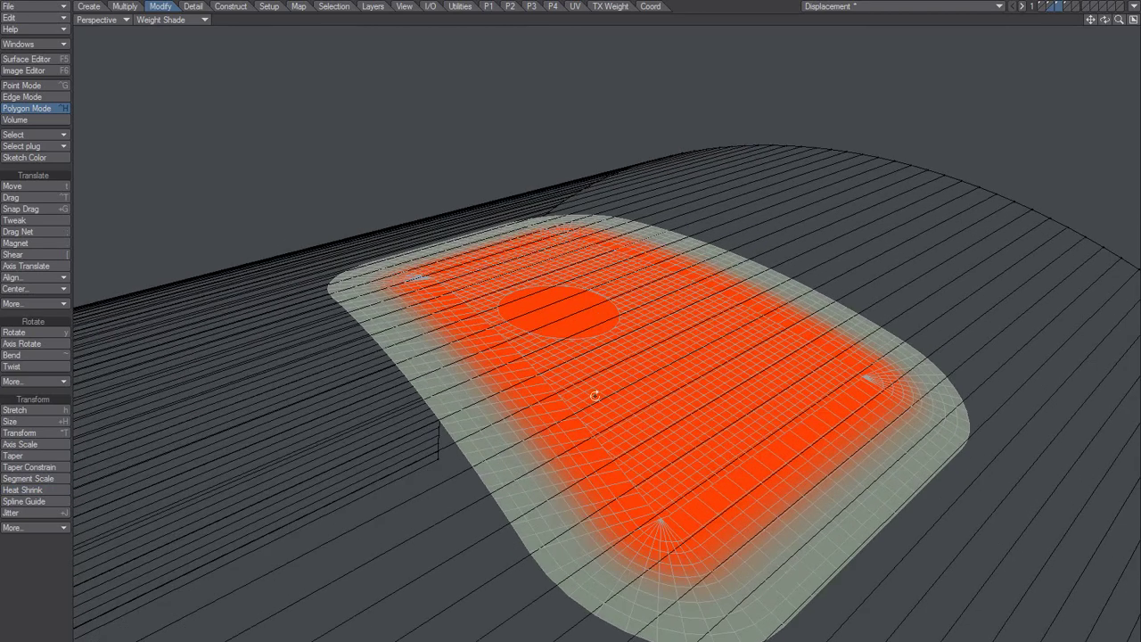
# - Set the viewport to Smooth Shade and bring the curved surface's layer to the foreground together with the slab's layer
pyautogui.click(187, 19)
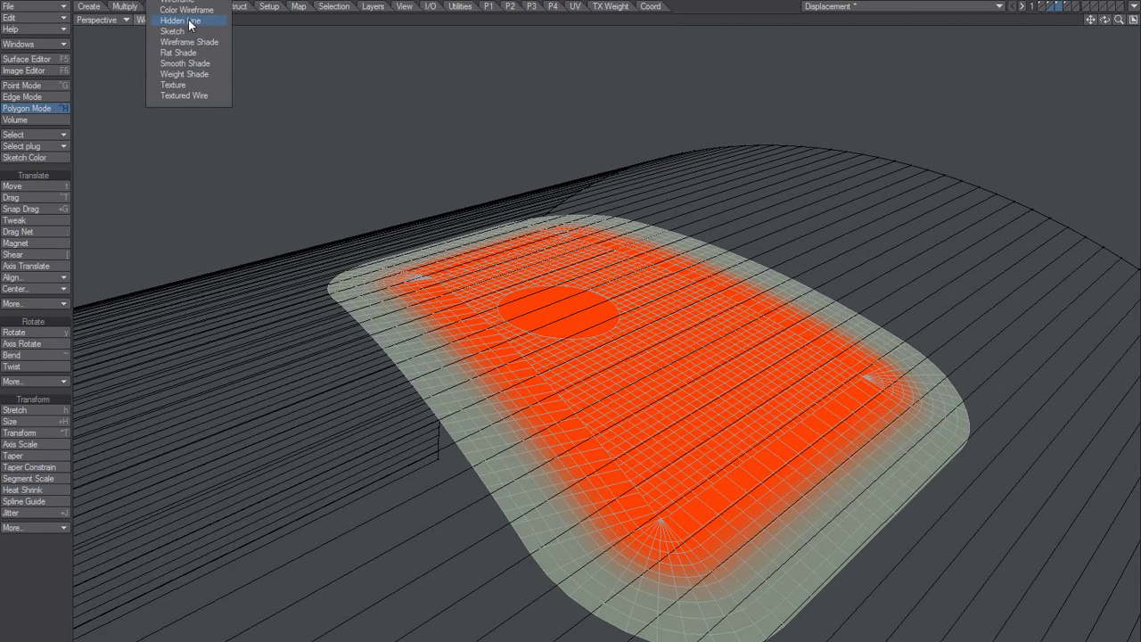
pyautogui.click(184, 64)
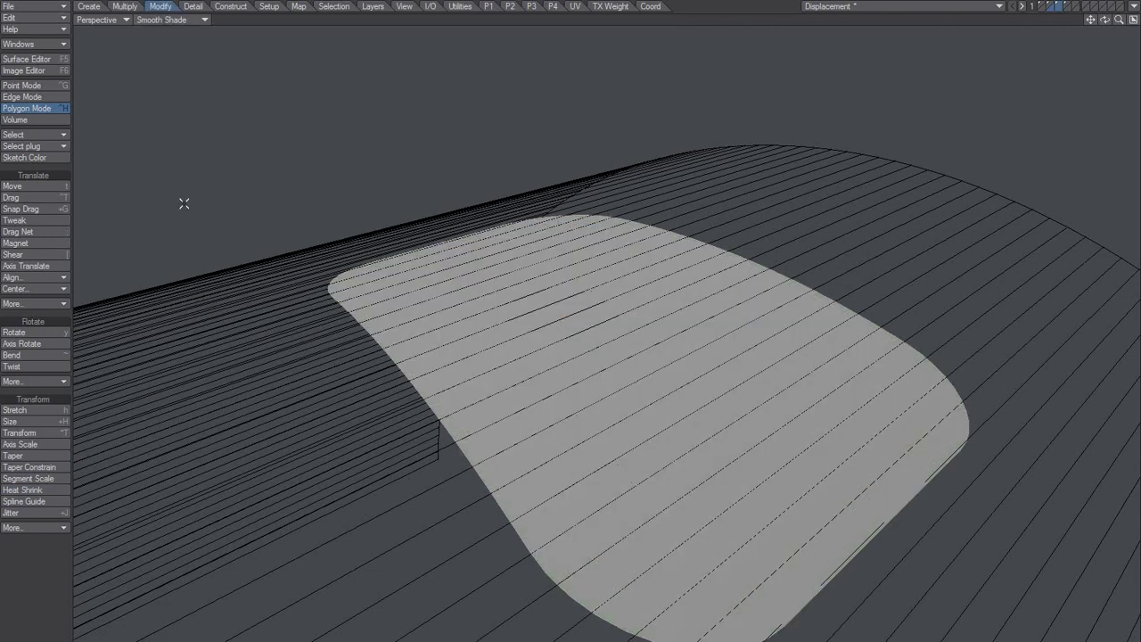
pyautogui.keyDown('alt'); pyautogui.moveTo(499, 325); pyautogui.dragTo(504, 322); pyautogui.keyUp('alt')
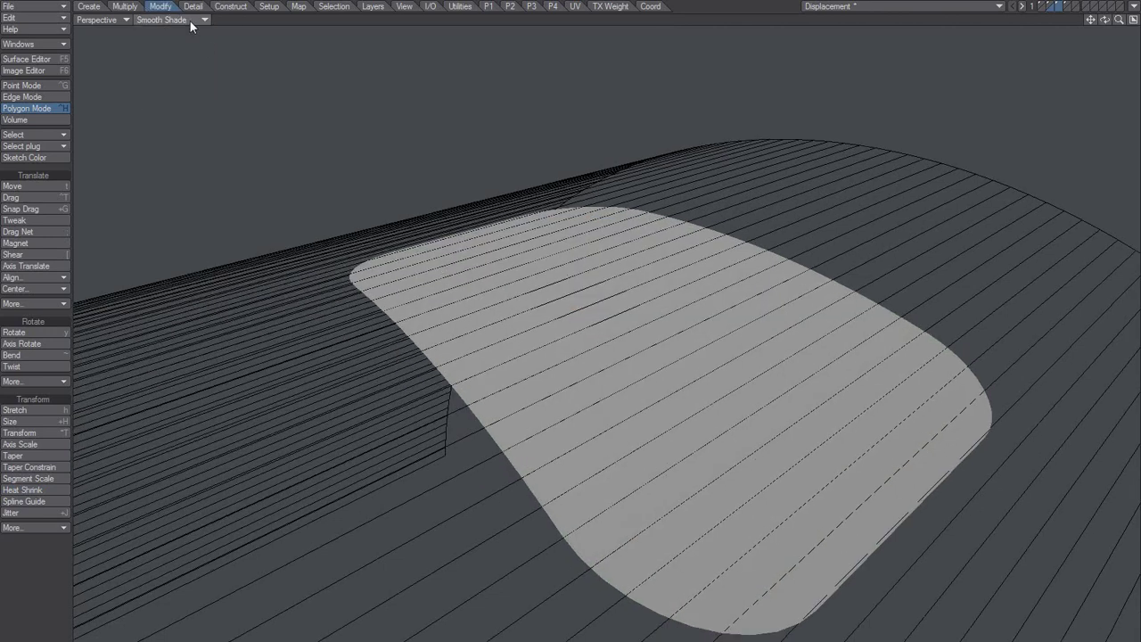
pyautogui.keyDown('shift'); pyautogui.click(1049, 6); pyautogui.keyUp('shift')
pyautogui.keyDown('alt'); pyautogui.moveTo(696, 273); pyautogui.dragTo(559, 345); pyautogui.keyUp('alt')
# - Raise the slab's weighted centre above the curved surface with the Move tool using Weight Map falloff
pyautogui.press('t')
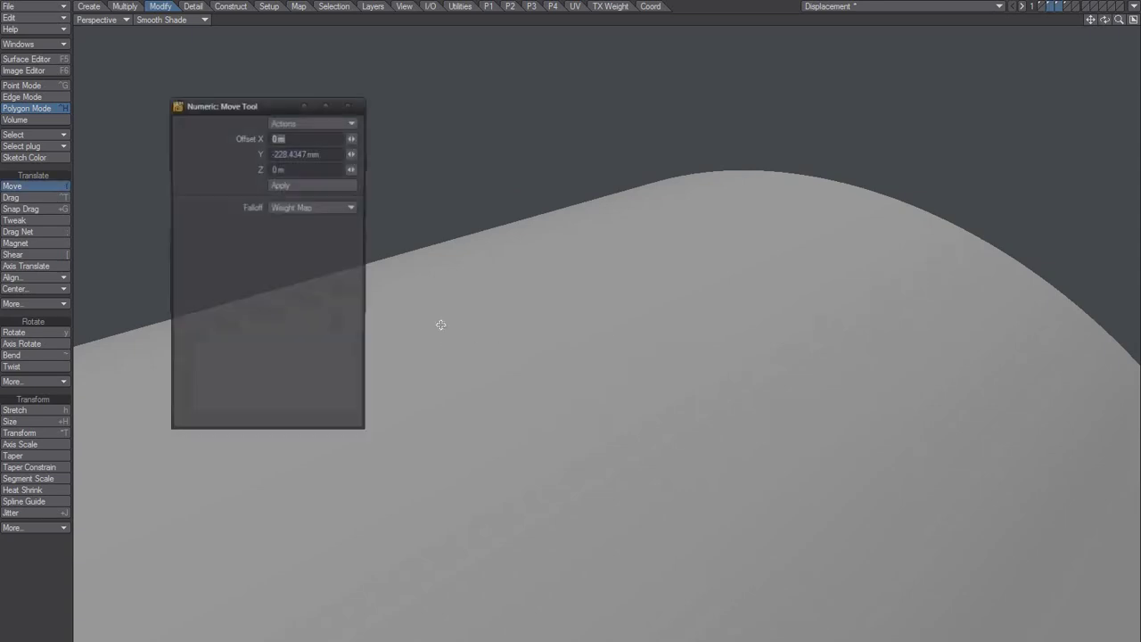
pyautogui.press('n')
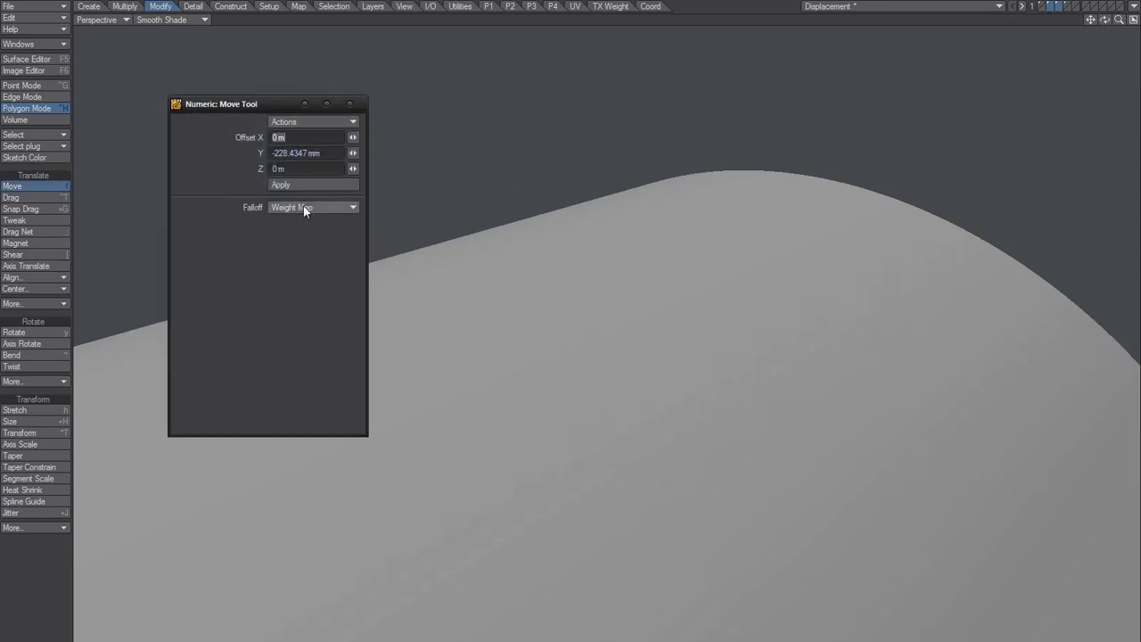
pyautogui.click(349, 104)
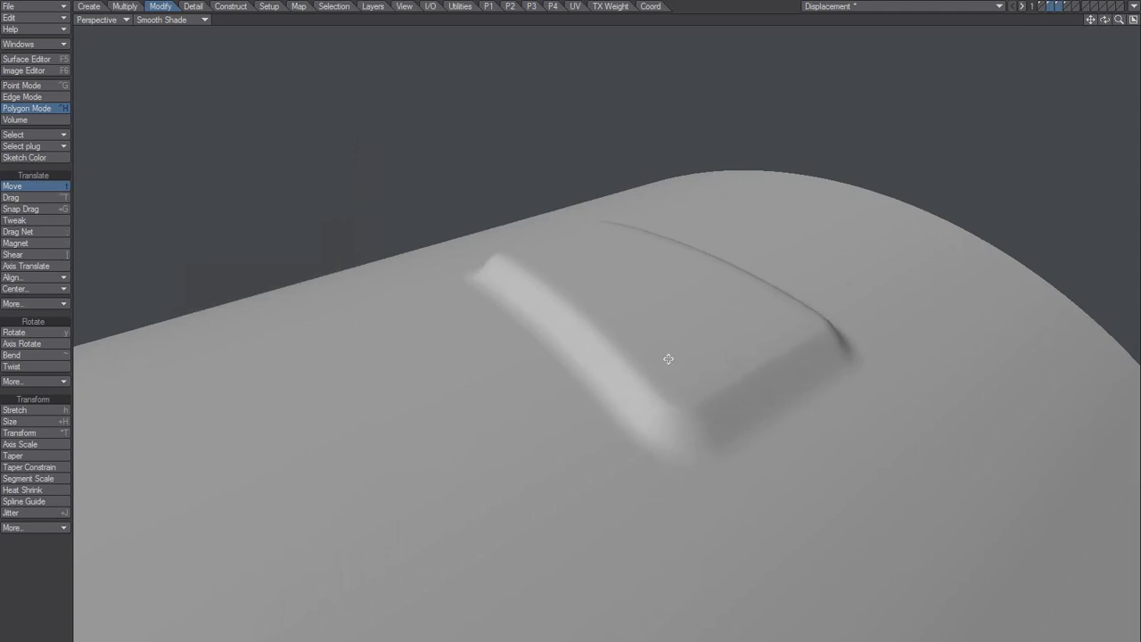
pyautogui.keyDown('alt'); pyautogui.moveTo(669, 358); pyautogui.dragTo(471, 470); pyautogui.keyUp('alt')
pyautogui.keyDown('ctrl'); pyautogui.keyDown('alt'); pyautogui.moveTo(476, 516); pyautogui.dragTo(517, 311); pyautogui.keyUp('alt'); pyautogui.keyUp('ctrl')
pyautogui.press('space')
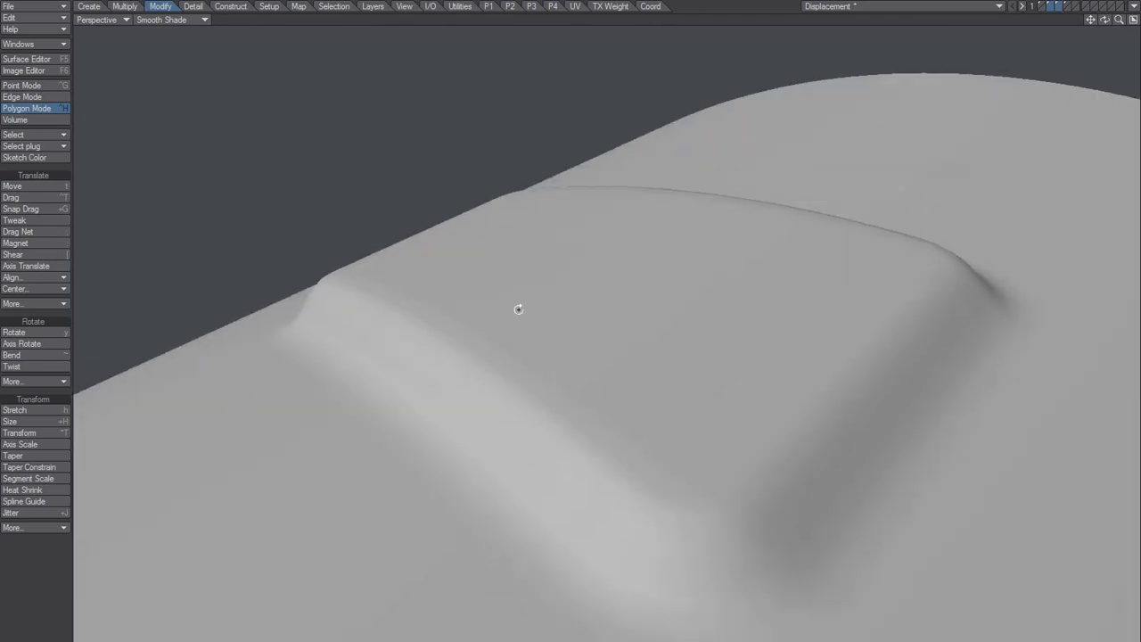
# - Set the Default surface's specularity to 52% and its glossiness to 11%
pyautogui.press('F5')
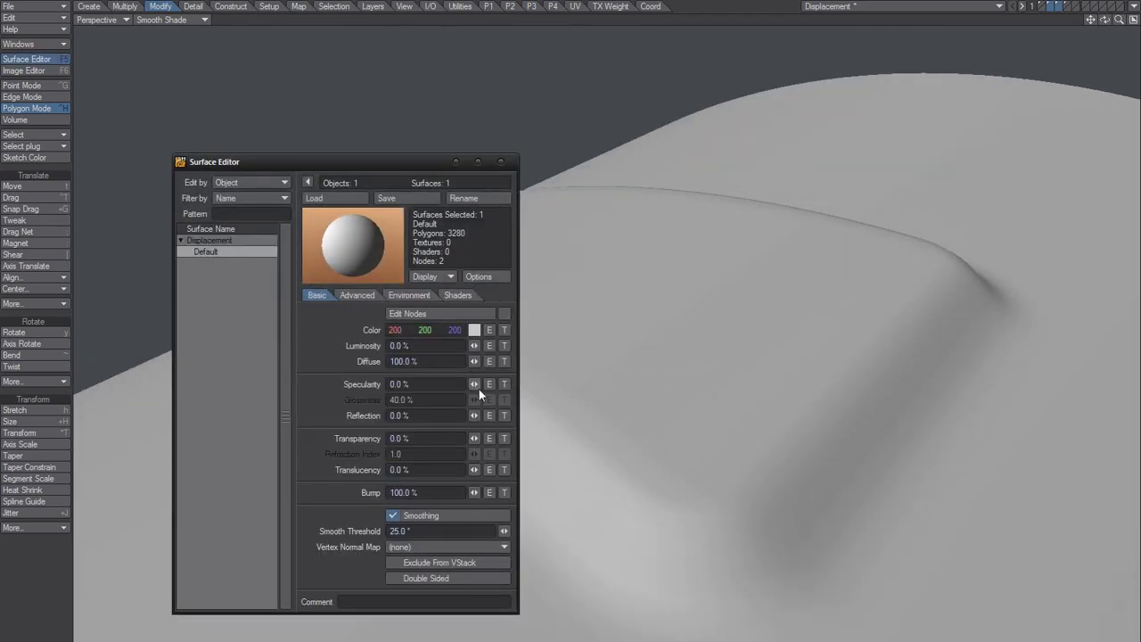
pyautogui.moveTo(475, 384); pyautogui.dragTo(608, 368)
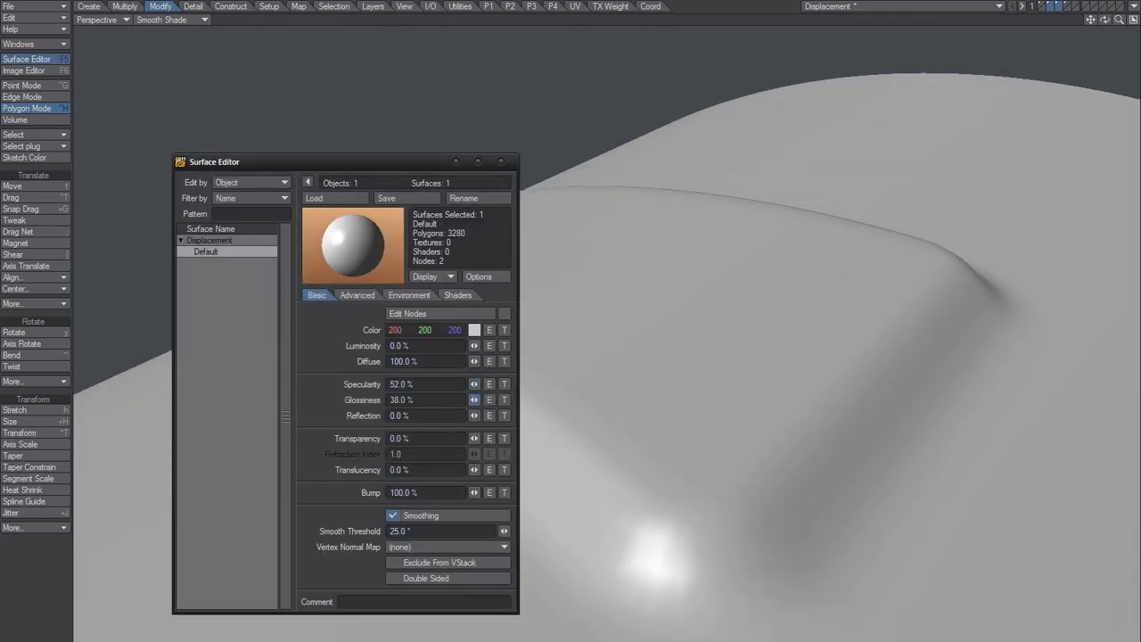
pyautogui.moveTo(473, 399); pyautogui.dragTo(459, 399)
pyautogui.click(500, 162)
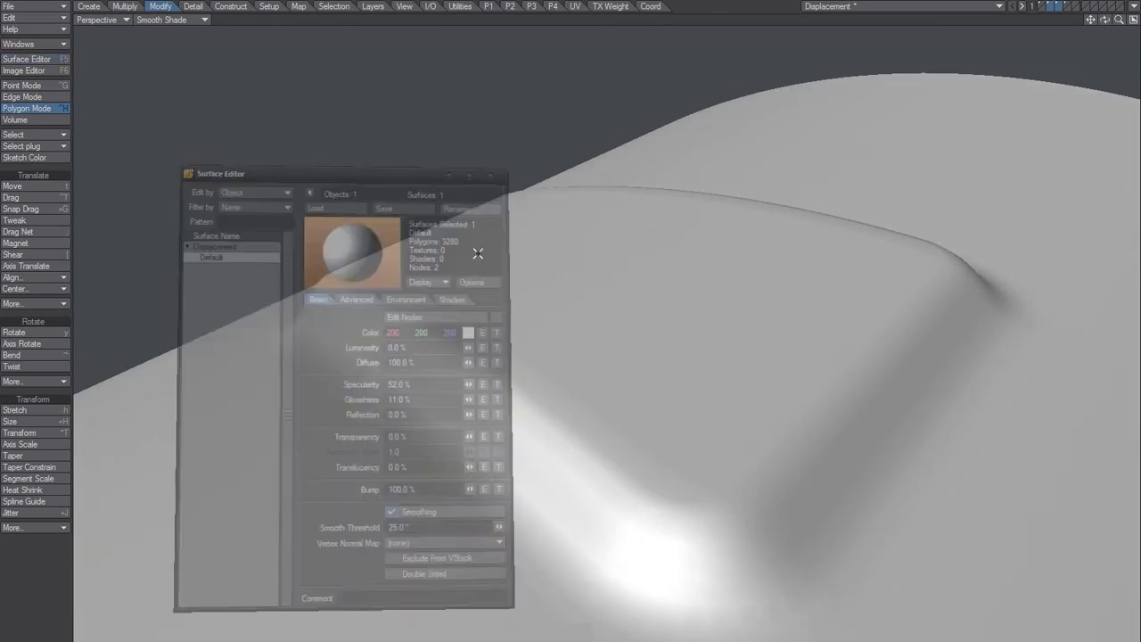
# - Select the circular polygon on the raised area and examine the surface highlights around it
pyautogui.keyDown('alt'); pyautogui.moveTo(542, 355); pyautogui.dragTo(573, 244); pyautogui.keyUp('alt')
pyautogui.click(583, 240)
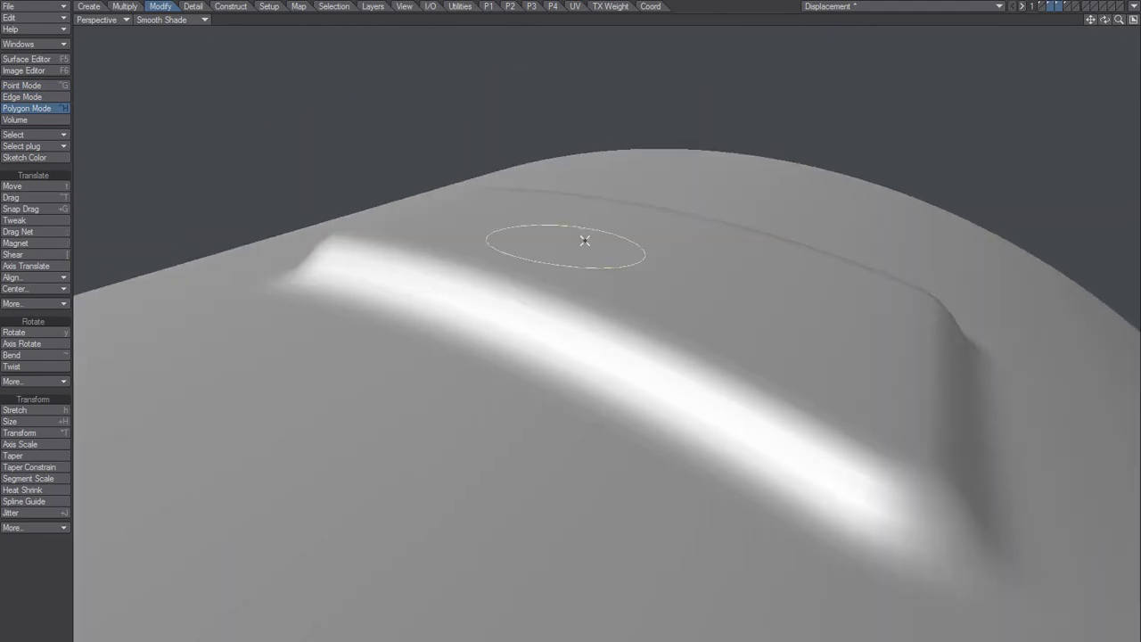
pyautogui.keyDown('alt'); pyautogui.moveTo(622, 277); pyautogui.dragTo(502, 380); pyautogui.keyUp('alt')
pyautogui.keyDown('alt'); pyautogui.moveTo(609, 394); pyautogui.dragTo(548, 360); pyautogui.keyUp('alt')
pyautogui.keyDown('alt'); pyautogui.moveTo(568, 418); pyautogui.dragTo(573, 416); pyautogui.keyUp('alt')
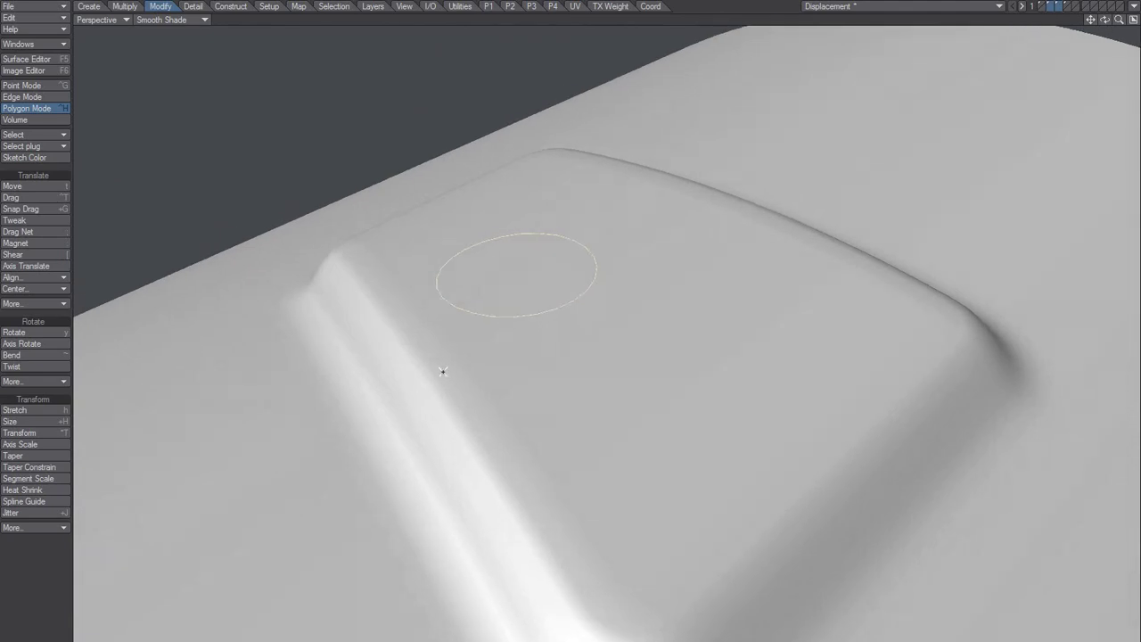
# - Set the Default surface's specularity to 25% and its glossiness to 5%
pyautogui.press('F5')
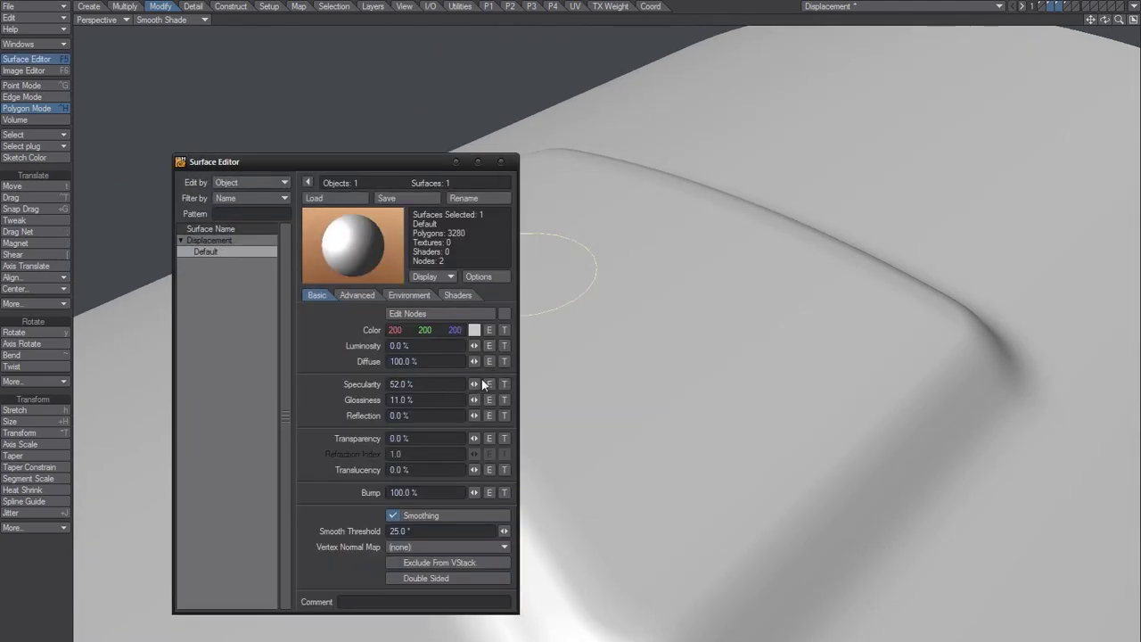
pyautogui.click(402, 383)
pyautogui.write('25')
pyautogui.press('Tab')
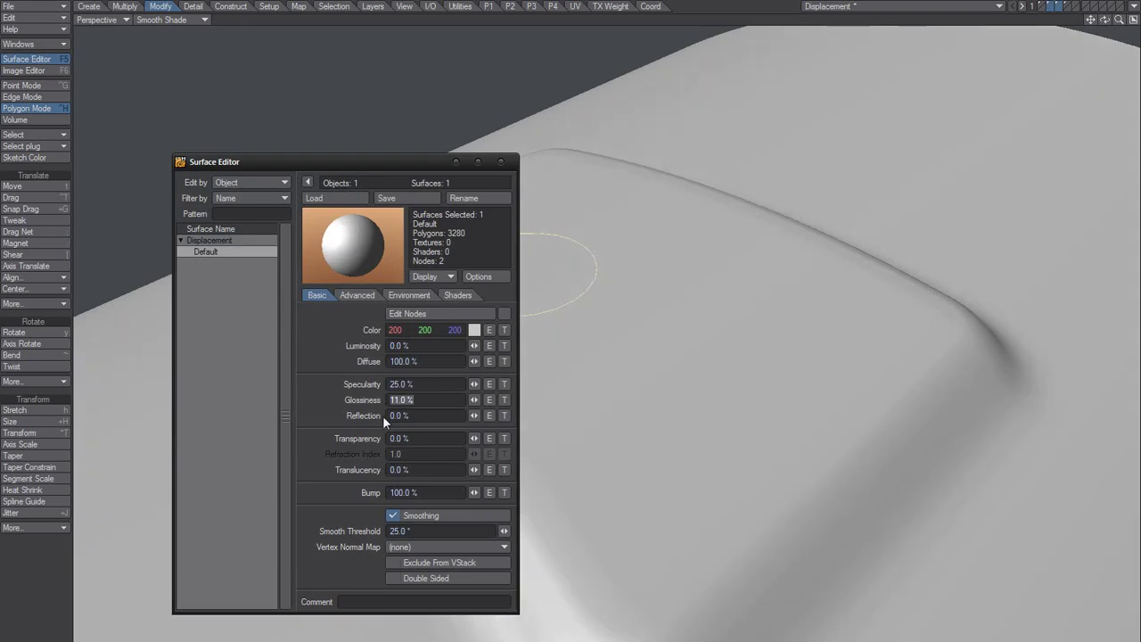
pyautogui.write('5')
pyautogui.press('Tab')
pyautogui.click(500, 163)
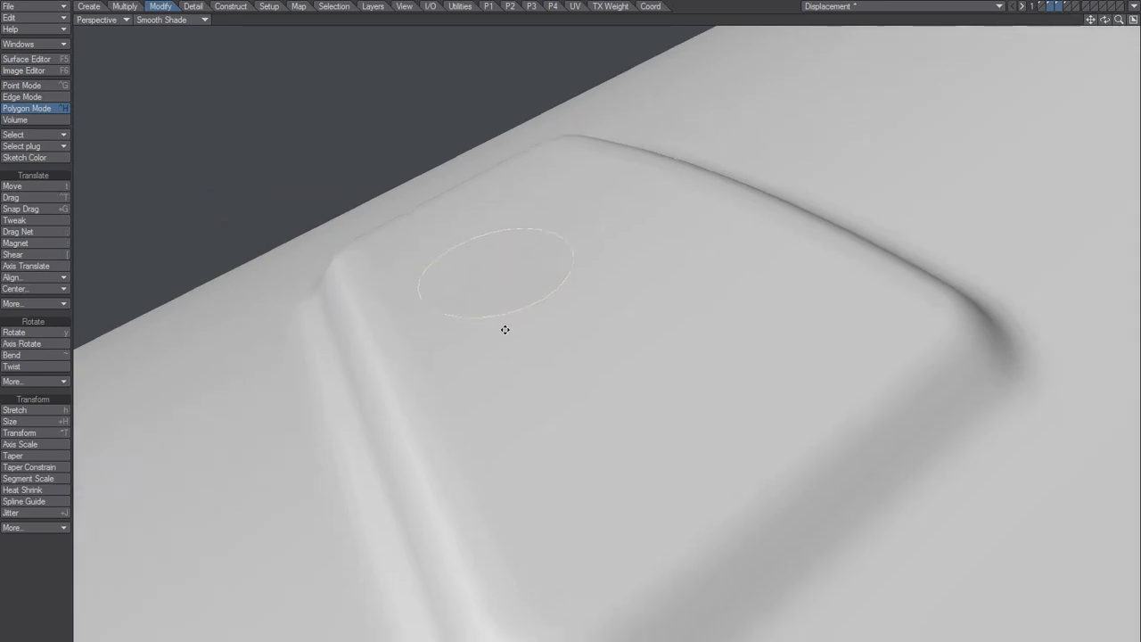
# - Show the viewport in Wireframe Shade and bevel the selected circle slightly inward, followed by a raise into a tall cylinder
pyautogui.keyDown('alt'); pyautogui.moveTo(505, 330); pyautogui.dragTo(504, 240); pyautogui.keyUp('alt')
pyautogui.click(193, 19)
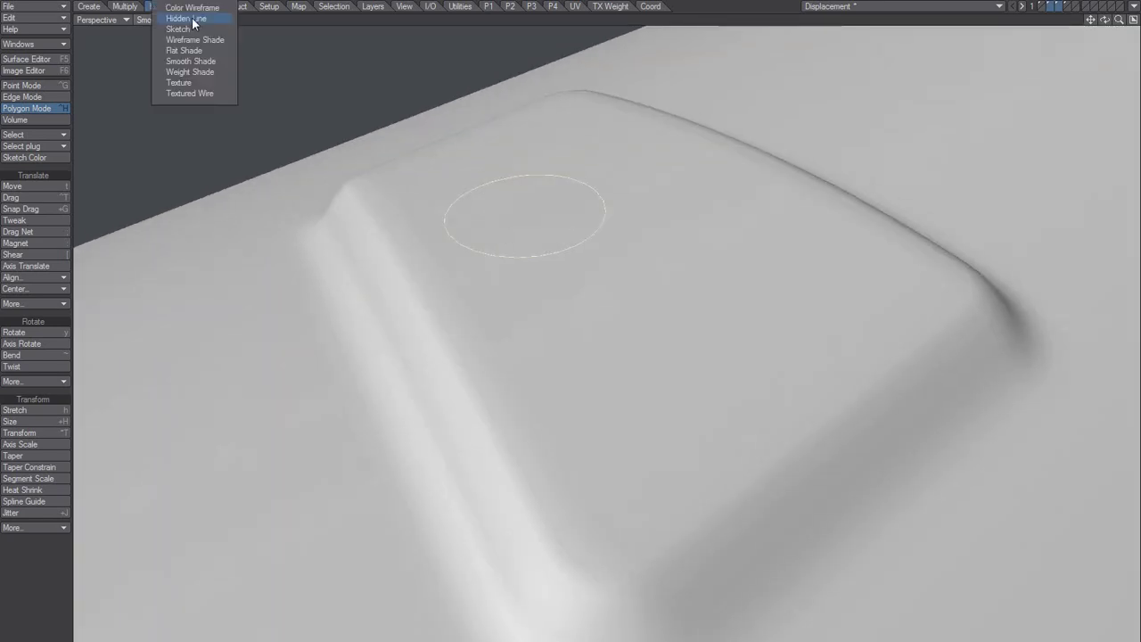
pyautogui.click(186, 40)
pyautogui.keyDown('alt'); pyautogui.moveTo(523, 219); pyautogui.dragTo(523, 304); pyautogui.keyUp('alt')
pyautogui.press('b')
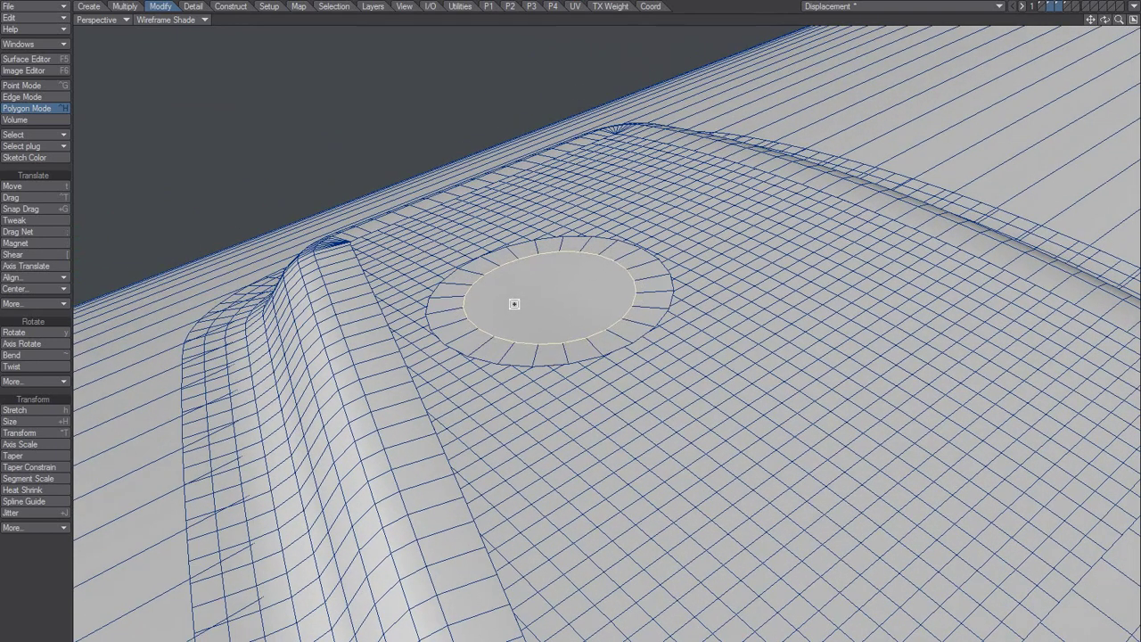
pyautogui.keyDown('alt'); pyautogui.moveTo(556, 310); pyautogui.dragTo(643, 283); pyautogui.keyUp('alt')
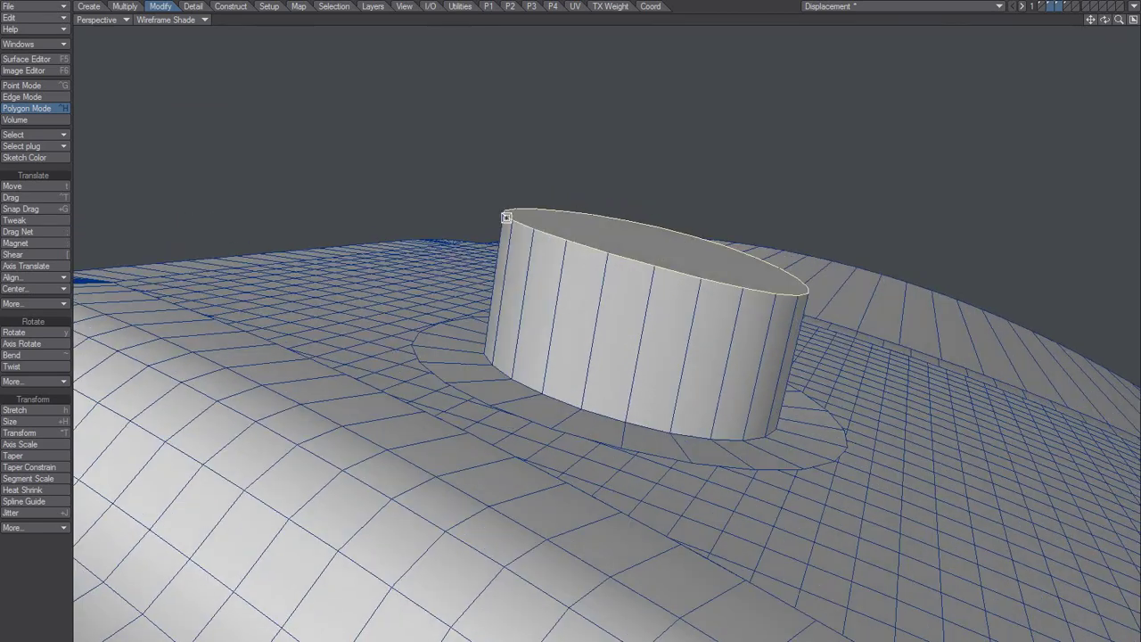
# - Activate the Transform tool on the cylinder's top face, inspect the gizmo and cylinder from several angles, and exit the tool
pyautogui.keyDown('alt'); pyautogui.moveTo(814, 323); pyautogui.dragTo(680, 293); pyautogui.keyUp('alt')
pyautogui.click(681, 287)
pyautogui.hotkey('ctrl', 't')
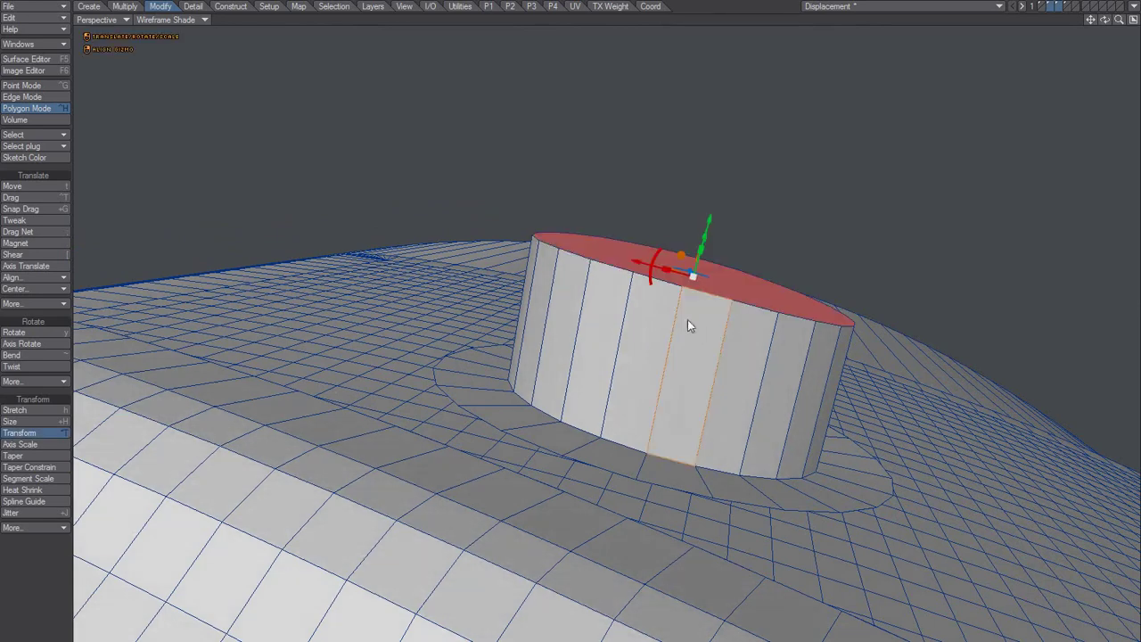
pyautogui.keyDown('alt'); pyautogui.moveTo(726, 339); pyautogui.dragTo(592, 556); pyautogui.keyUp('alt')
pyautogui.keyDown('alt'); pyautogui.moveTo(717, 372); pyautogui.dragTo(338, 379); pyautogui.keyUp('alt')
pyautogui.press('space')
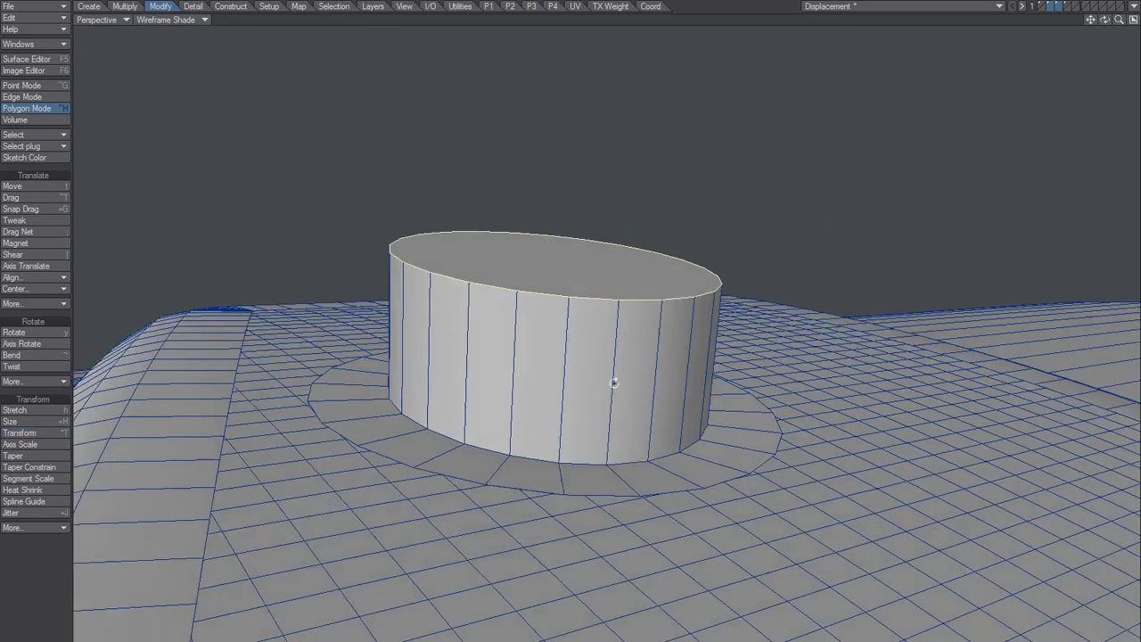
# - Bevel the cylinder's top face inward to form a ring of polygons around a smaller disc, and clear the selection
pyautogui.keyDown('alt'); pyautogui.moveTo(613, 383); pyautogui.dragTo(554, 362); pyautogui.keyUp('alt')
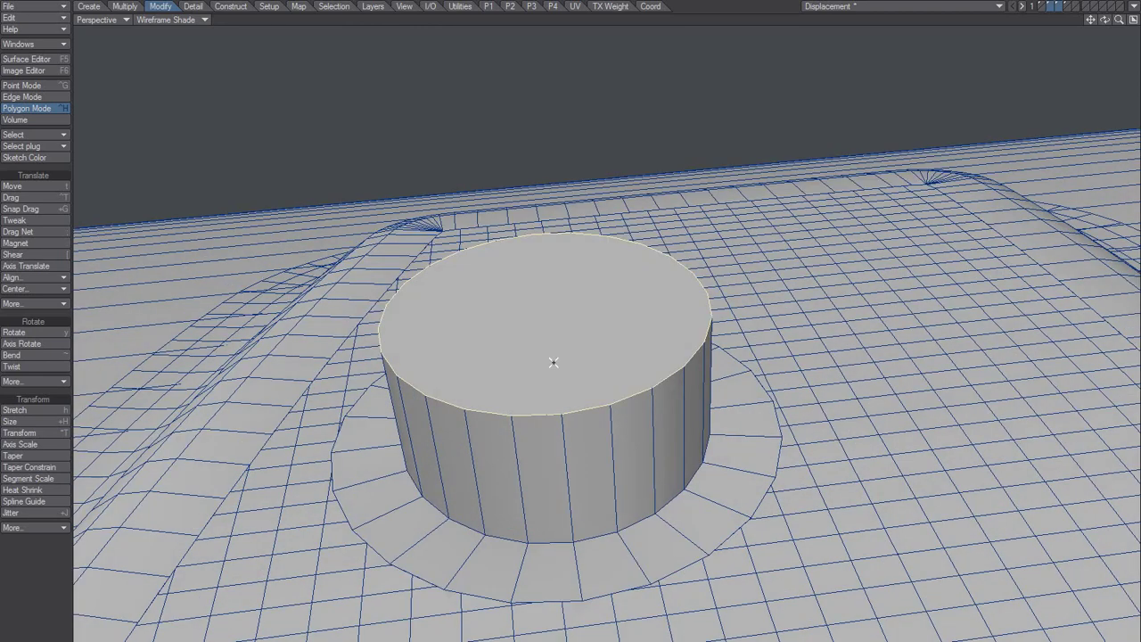
pyautogui.press('b')
pyautogui.moveTo(560, 315); pyautogui.dragTo(502, 371)
pyautogui.press('/')
# - Isolate the slab's layer and round the cylinder's outer top rim with Rounder, using its rim points and a 40 mm inset distance
pyautogui.hotkey('ctrl', 'g')
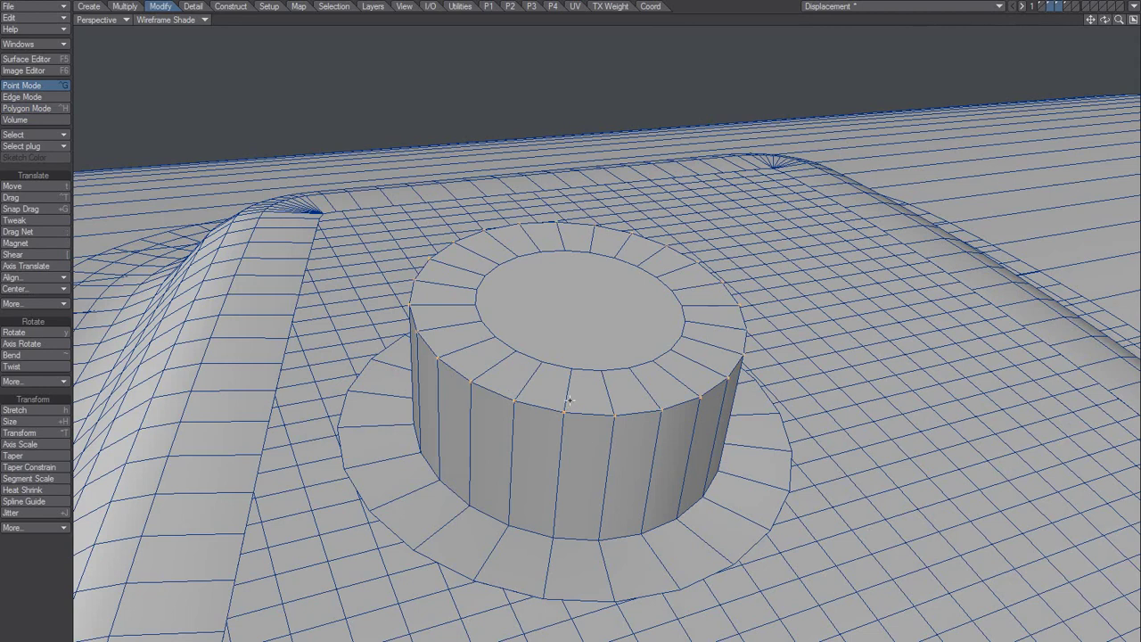
pyautogui.keyDown('alt'); pyautogui.moveTo(614, 354); pyautogui.dragTo(549, 432); pyautogui.keyUp('alt')
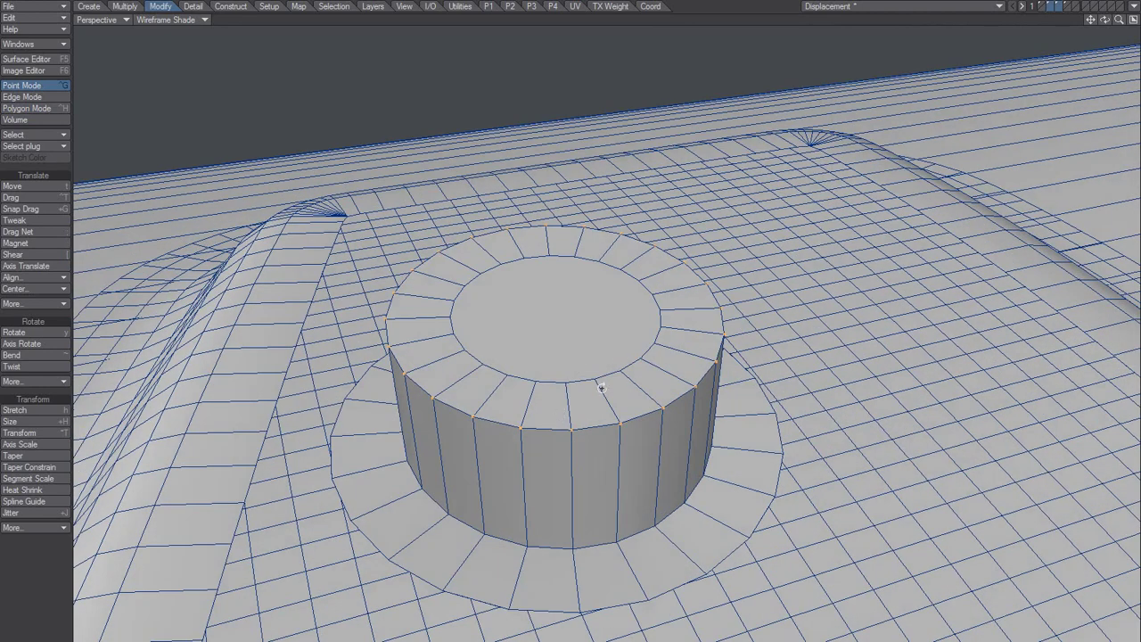
pyautogui.keyDown('alt'); pyautogui.moveTo(601, 387); pyautogui.dragTo(591, 385); pyautogui.keyUp('alt')
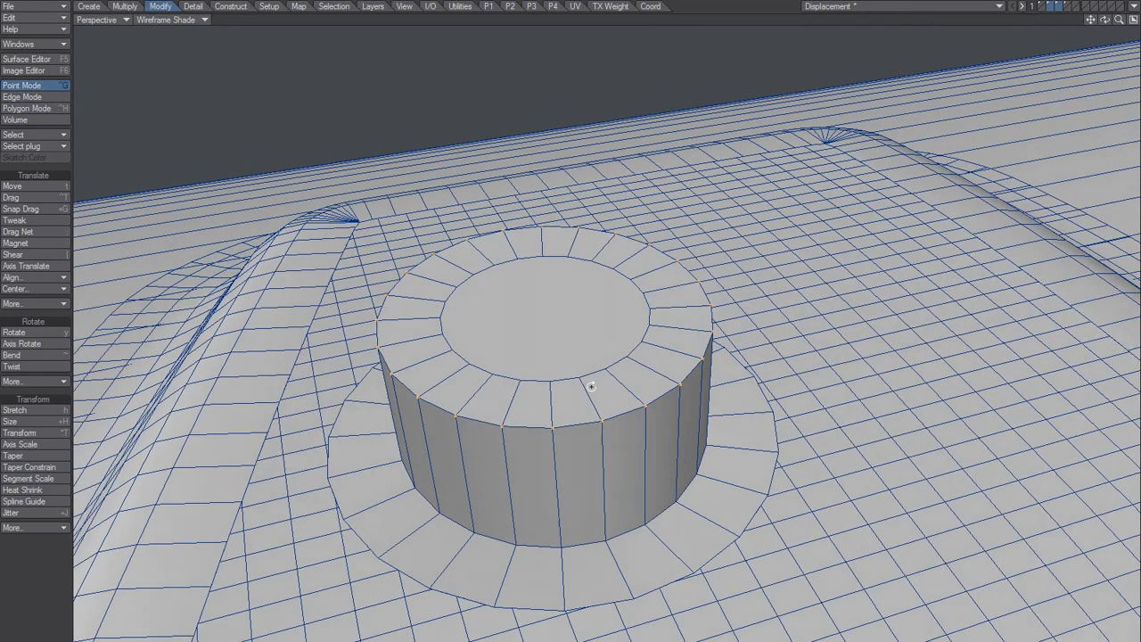
pyautogui.click(1059, 7)
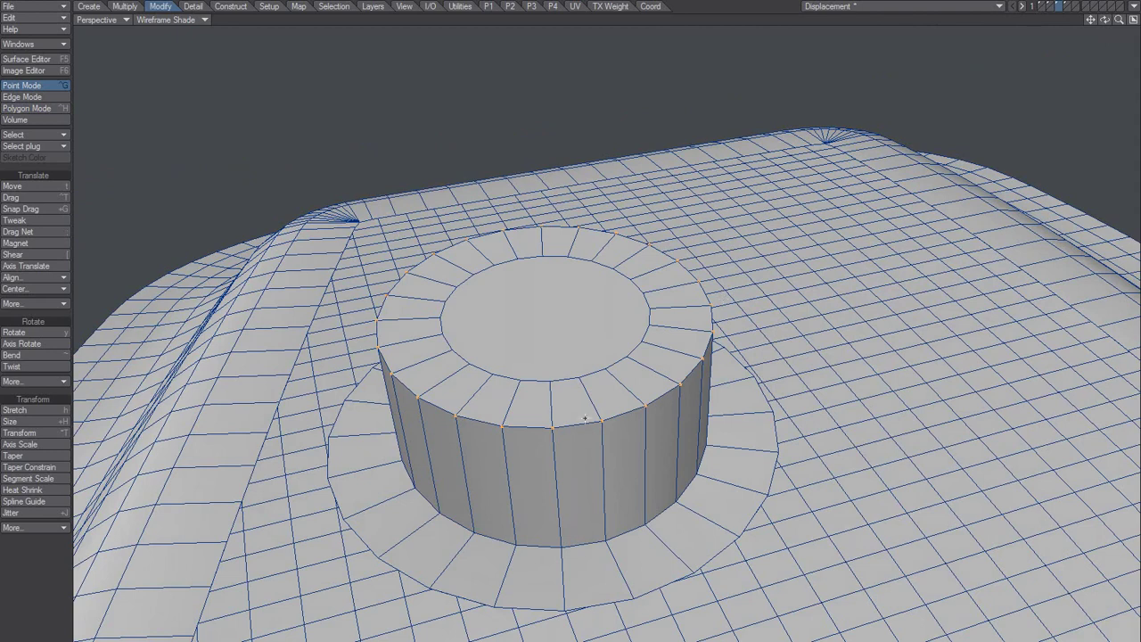
pyautogui.keyDown('alt'); pyautogui.moveTo(584, 417); pyautogui.dragTo(489, 424); pyautogui.keyUp('alt')
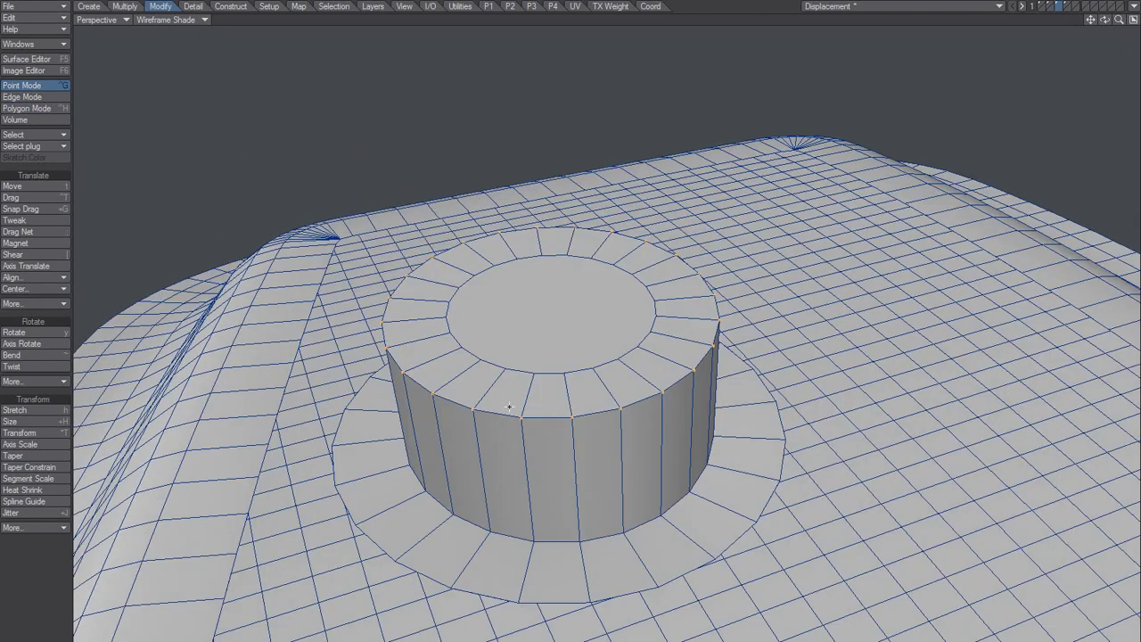
pyautogui.press('n')
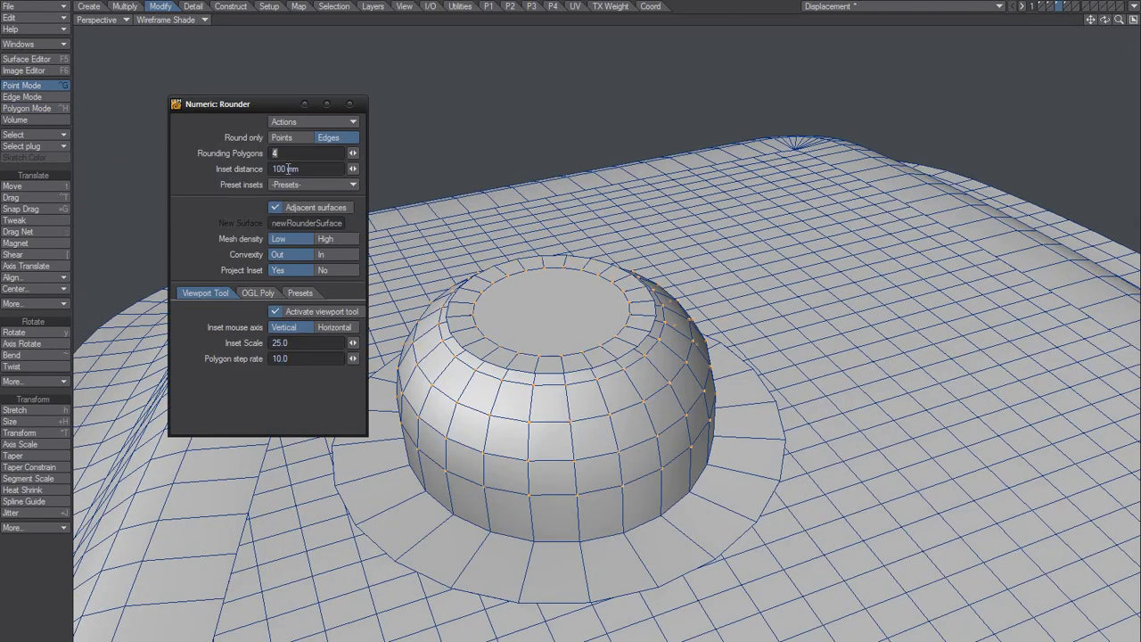
pyautogui.doubleClick(284, 168)
pyautogui.write('40')
pyautogui.press('Tab')
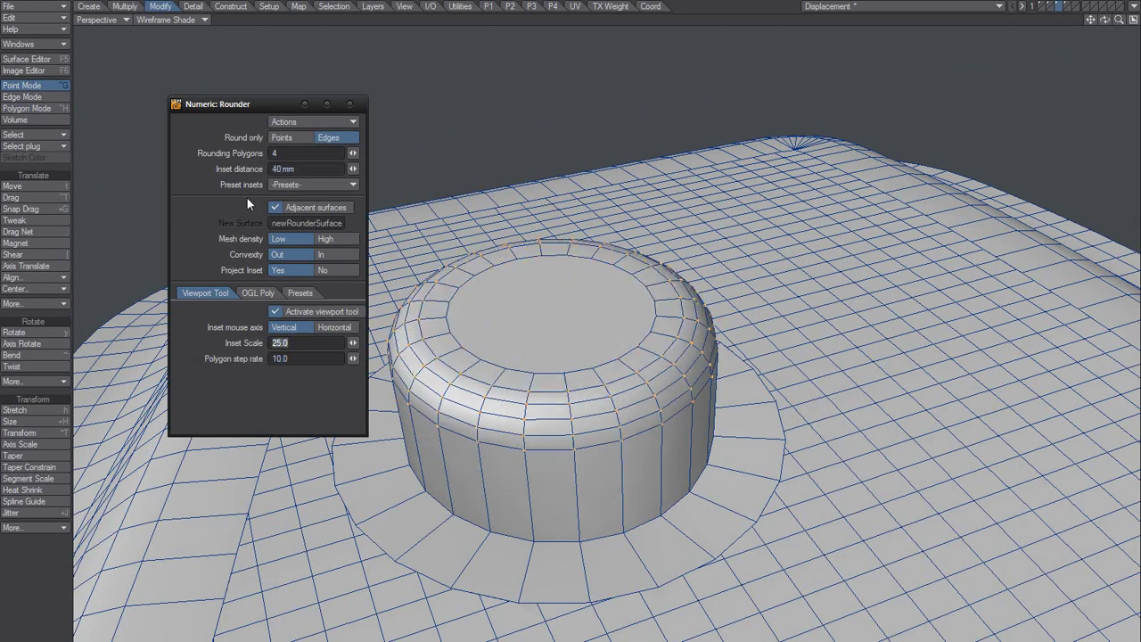
# - Round the cylinder's base ring with Rounder using 4 rounding polygons and a 40 mm inset distance, and return to polygon selection
pyautogui.click(349, 105)
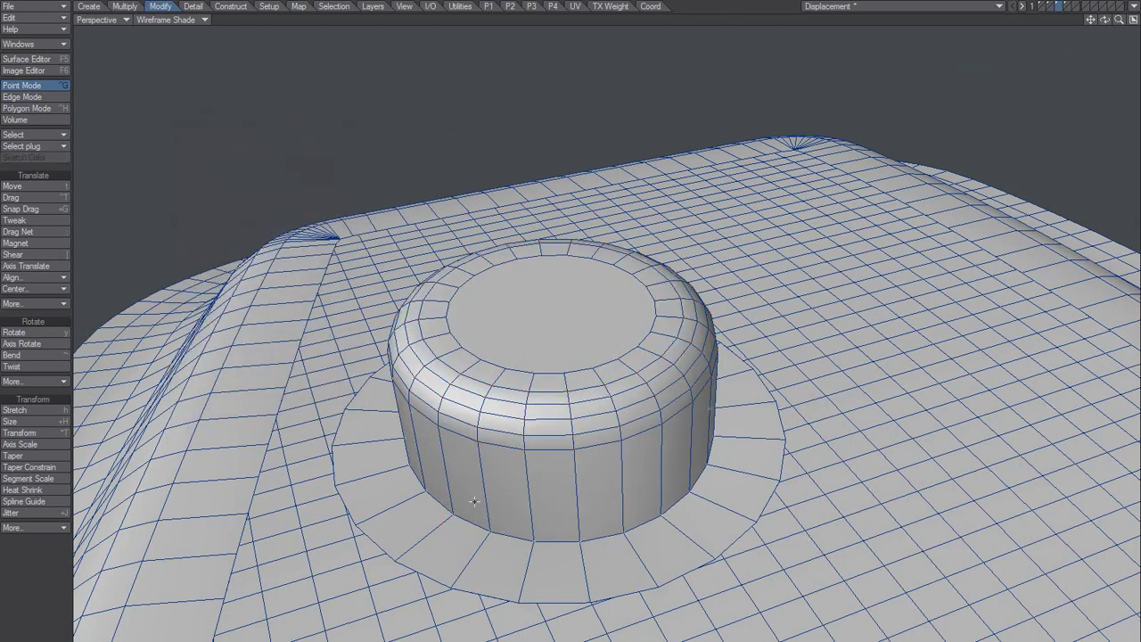
pyautogui.press('n')
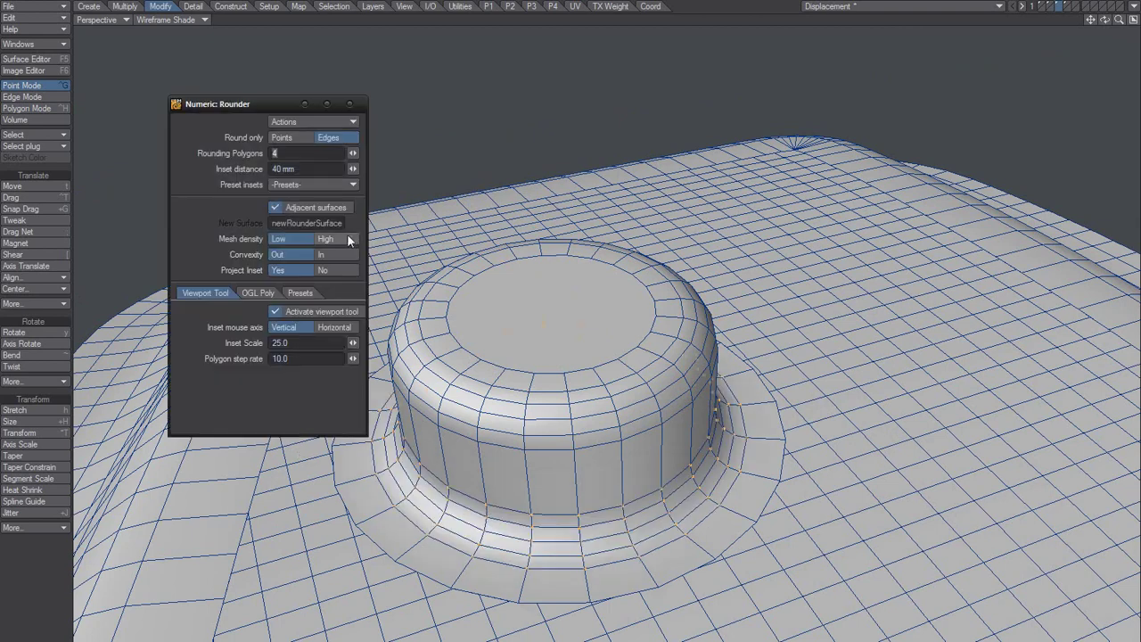
pyautogui.click(349, 104)
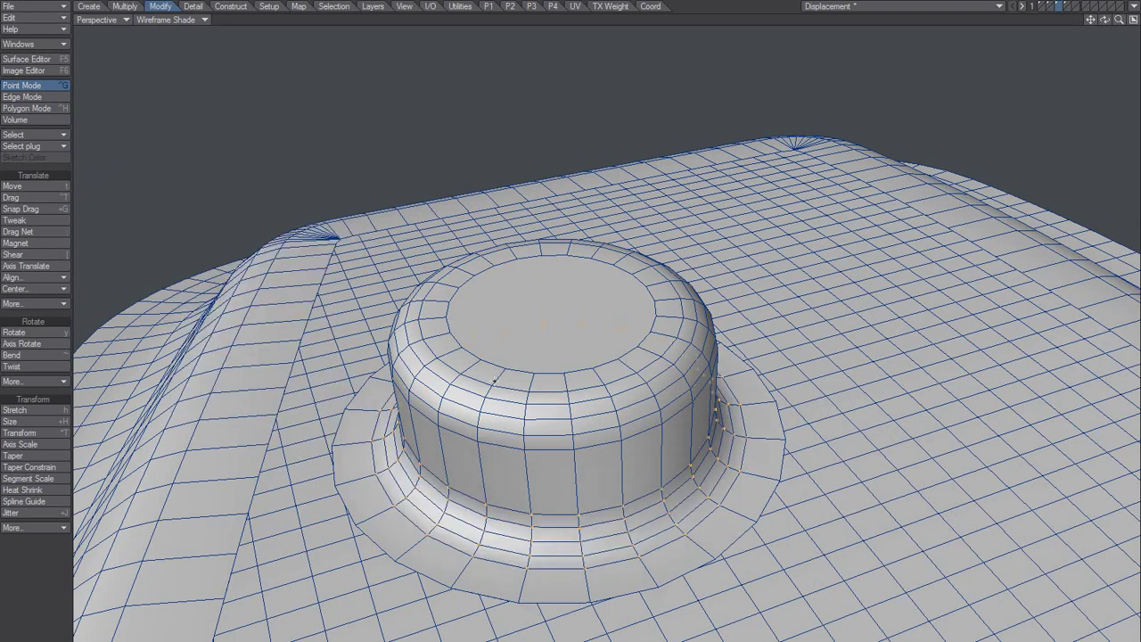
pyautogui.press('/')
pyautogui.press('space')
pyautogui.press('space')
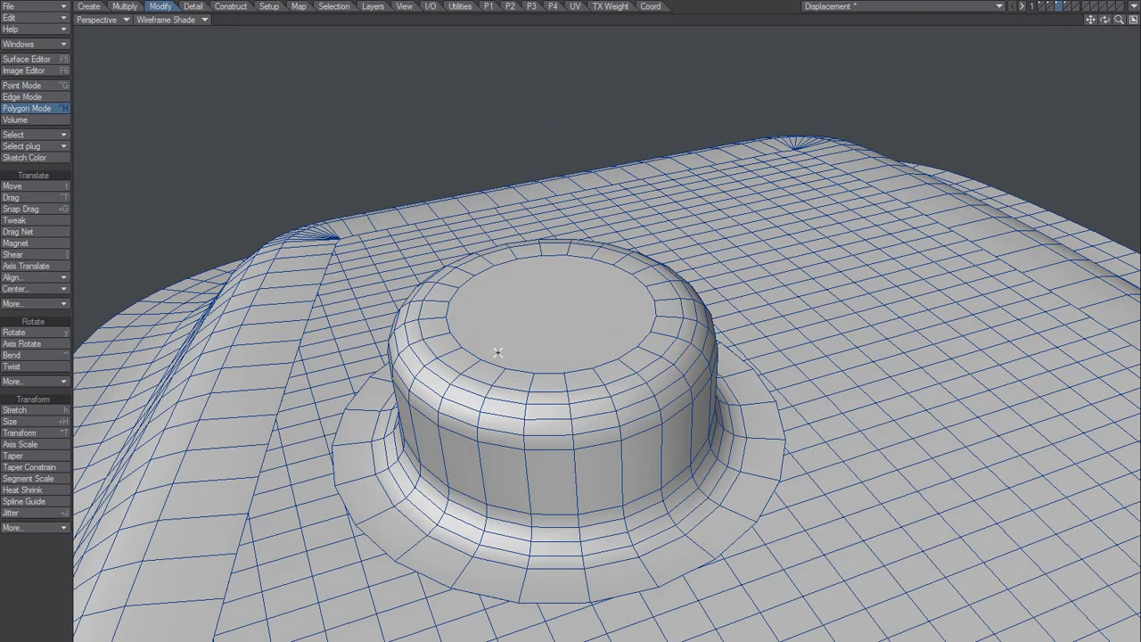
# - Display the curved surface's layer together with the slab in Smooth Shade and inspect the blend from several angles
pyautogui.hotkey('shift', '2')
pyautogui.keyDown('ctrl'); pyautogui.keyDown('alt'); pyautogui.moveTo(595, 363); pyautogui.dragTo(530, 375); pyautogui.keyUp('alt'); pyautogui.keyUp('ctrl')
pyautogui.click(186, 21)
pyautogui.click(186, 61)
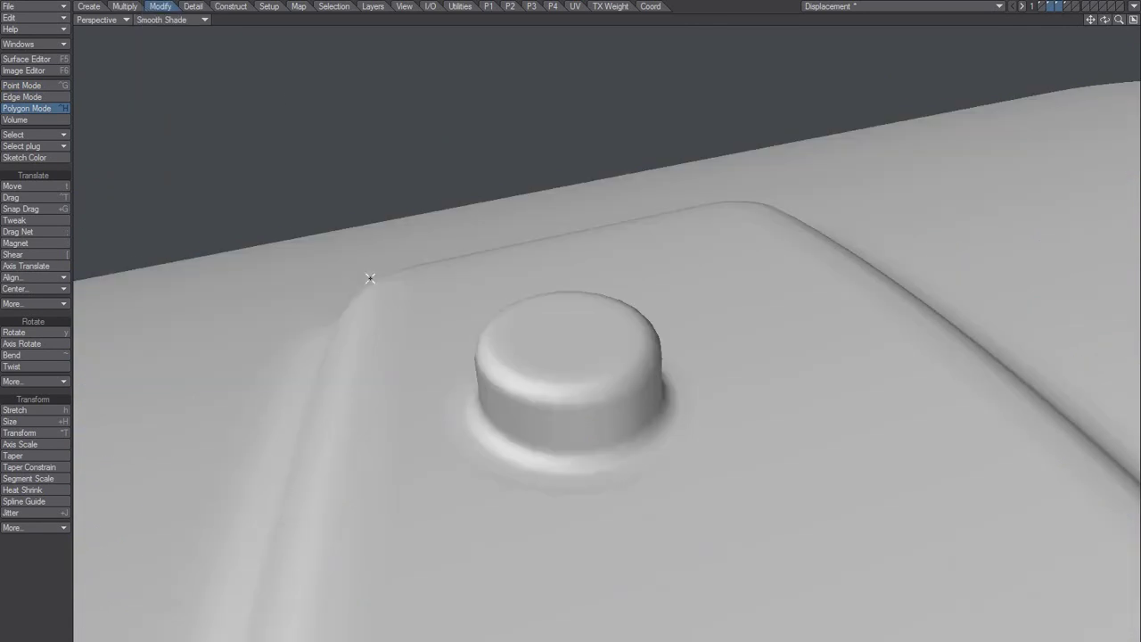
pyautogui.moveTo(375, 273)
pyautogui.keyDown('alt'); pyautogui.mouseDown()
pyautogui.moveTo(526, 357)
pyautogui.moveTo(670, 463)
pyautogui.mouseUp(); pyautogui.keyUp('alt')
pyautogui.keyDown('alt'); pyautogui.keyDown('shift'); pyautogui.moveTo(740, 343); pyautogui.dragTo(669, 320); pyautogui.keyUp('shift'); pyautogui.keyUp('alt')
pyautogui.keyDown('ctrl'); pyautogui.keyDown('alt'); pyautogui.moveTo(601, 415); pyautogui.dragTo(540, 419); pyautogui.keyUp('alt'); pyautogui.keyUp('ctrl')
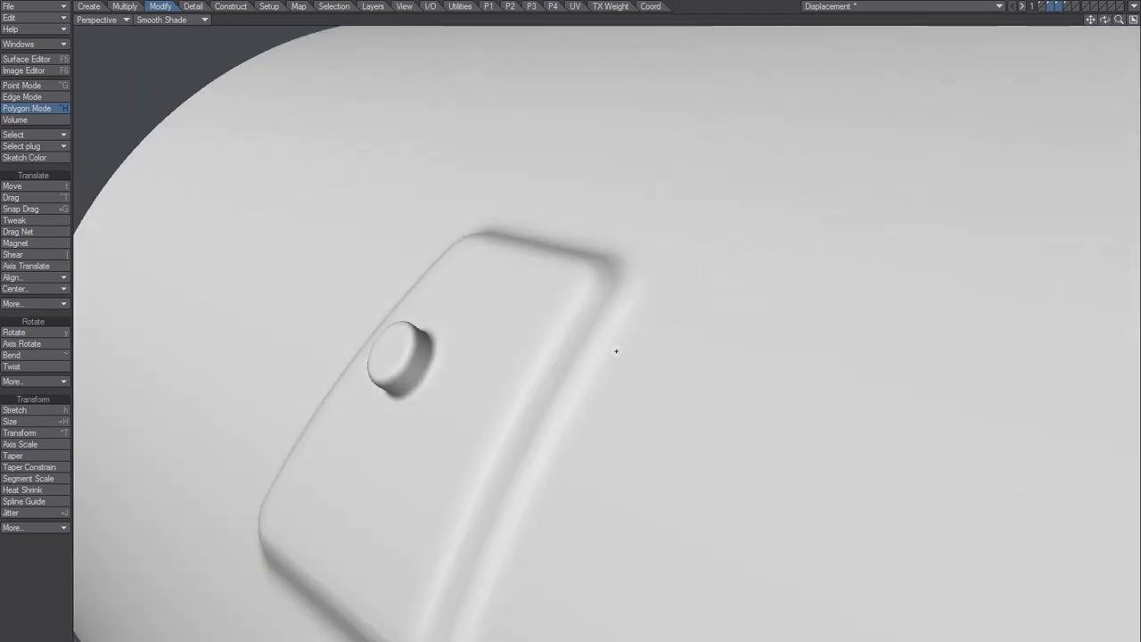
pyautogui.keyDown('alt'); pyautogui.moveTo(615, 348); pyautogui.dragTo(461, 409); pyautogui.keyUp('alt')
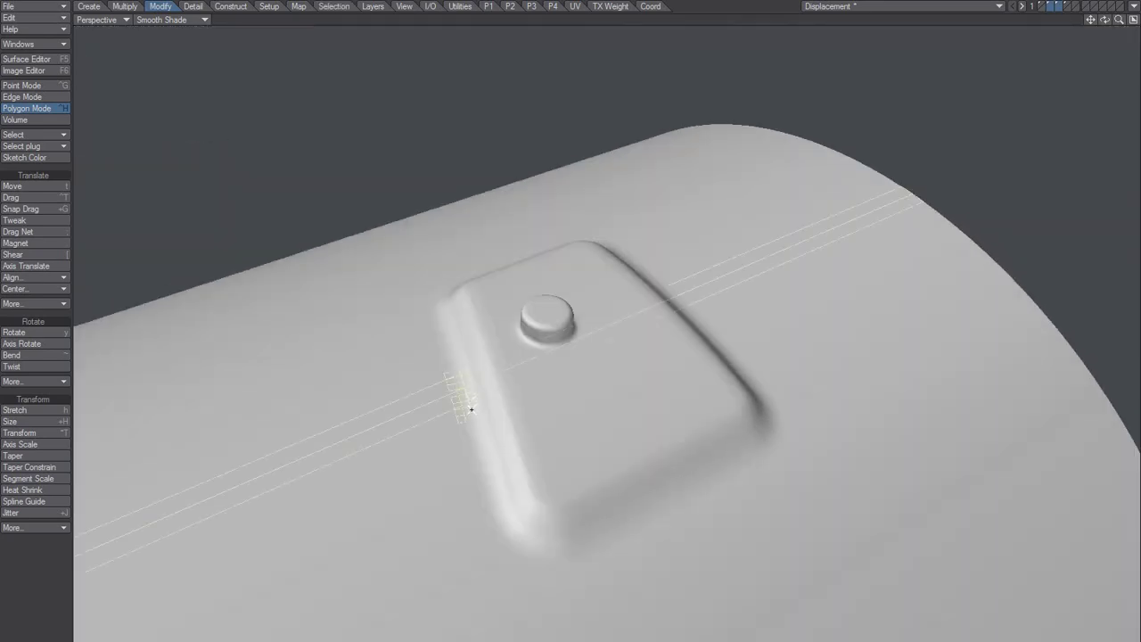
# - Select strips of the curved surface and adjoining polygons along the slab's long border to examine the seam between the two meshes
pyautogui.scroll(6, 486, 399)
pyautogui.press('/')
pyautogui.moveTo(428, 351); pyautogui.dragTo(451, 361)
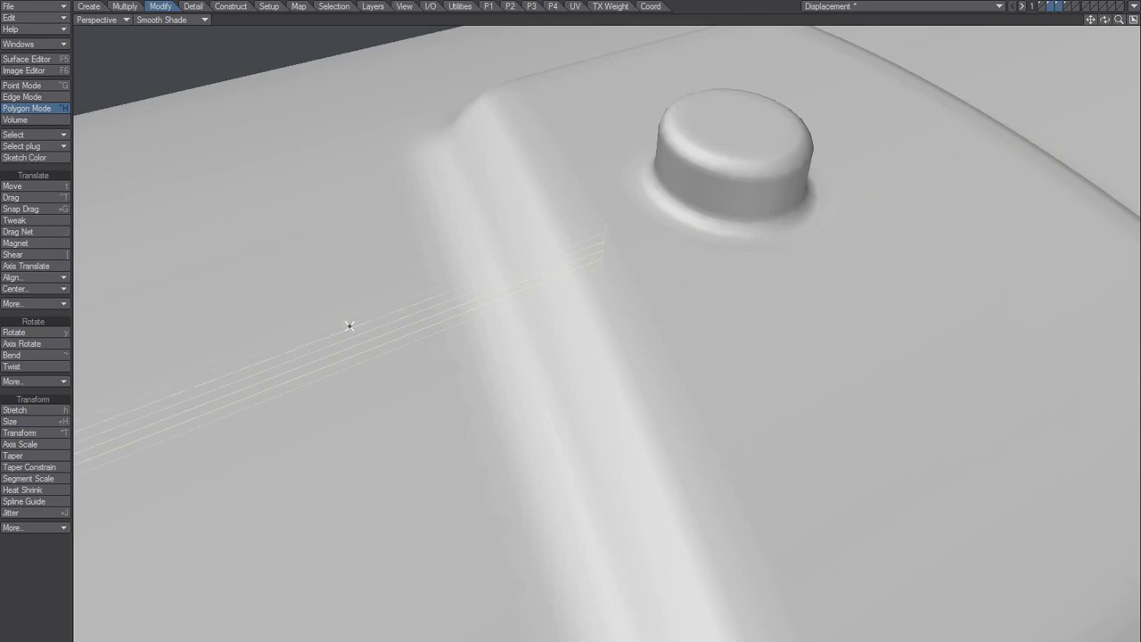
pyautogui.moveTo(428, 412)
pyautogui.keyDown('alt'); pyautogui.mouseDown()
pyautogui.moveTo(473, 417)
pyautogui.moveTo(491, 369)
pyautogui.mouseUp(); pyautogui.keyUp('alt')
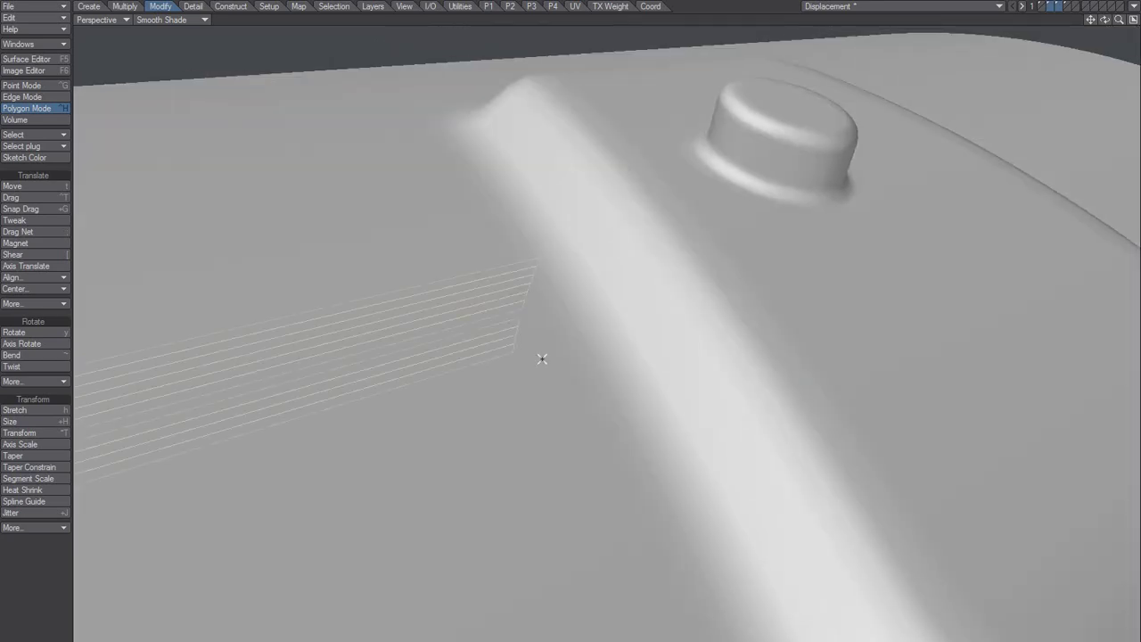
pyautogui.scroll(-5, 539, 358)
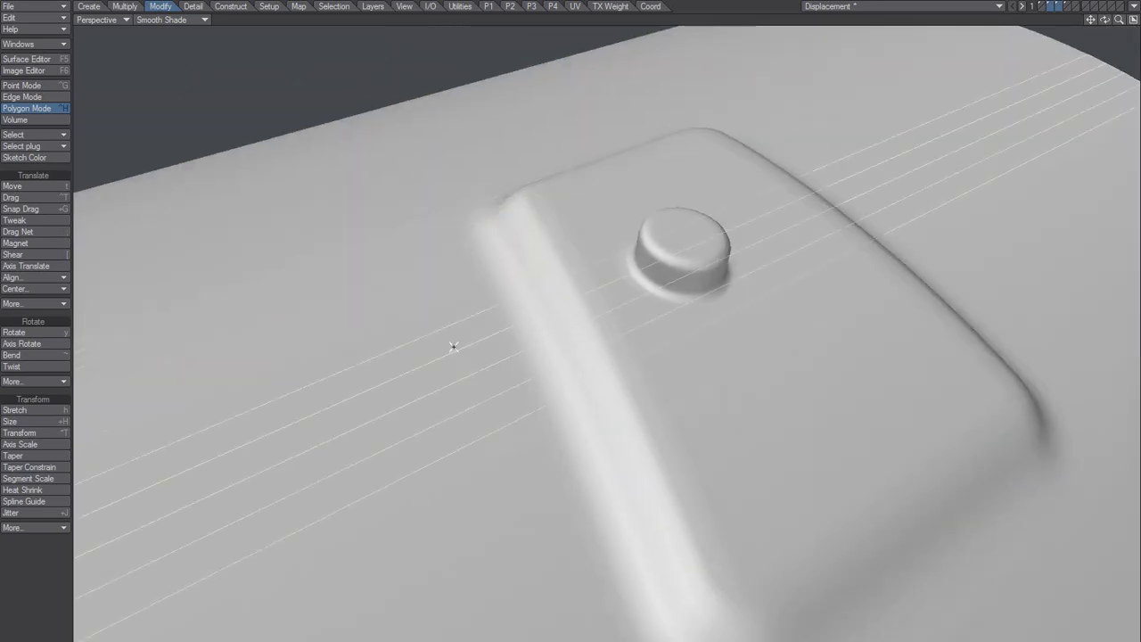
pyautogui.click(489, 320)
pyautogui.keyDown('shift'); pyautogui.click(498, 355); pyautogui.keyUp('shift')
pyautogui.keyDown('alt'); pyautogui.moveTo(526, 386); pyautogui.dragTo(469, 247); pyautogui.keyUp('alt')
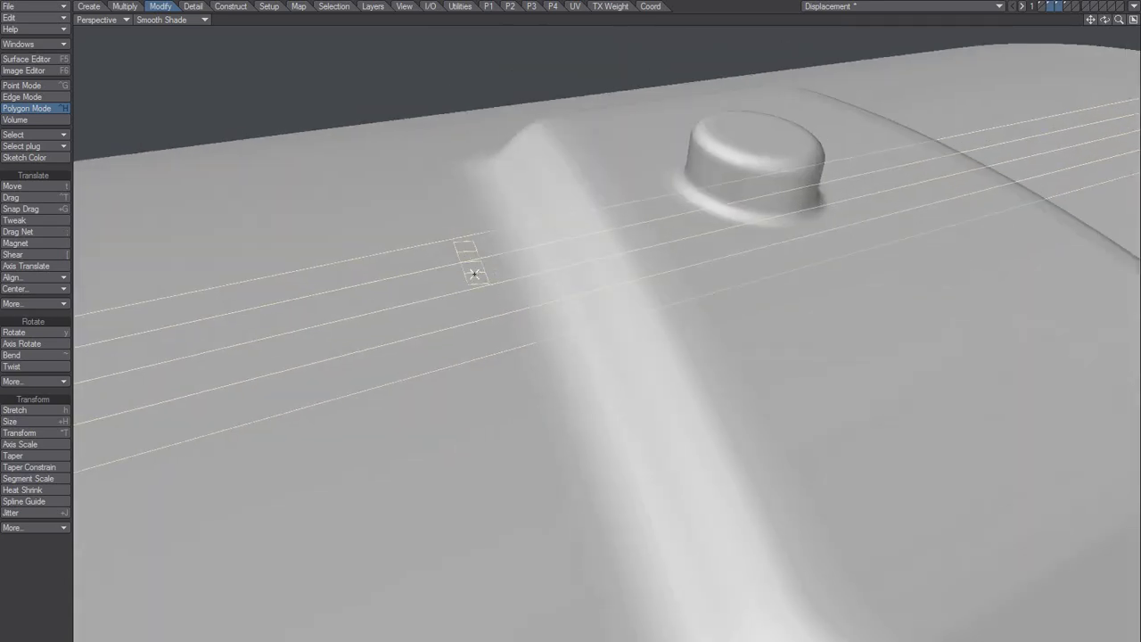
pyautogui.keyDown('shift'); pyautogui.click(485, 302); pyautogui.keyUp('shift')
pyautogui.keyDown('shift'); pyautogui.click(493, 327); pyautogui.keyUp('shift')
pyautogui.keyDown('alt'); pyautogui.moveTo(524, 364); pyautogui.dragTo(578, 383); pyautogui.keyUp('alt')
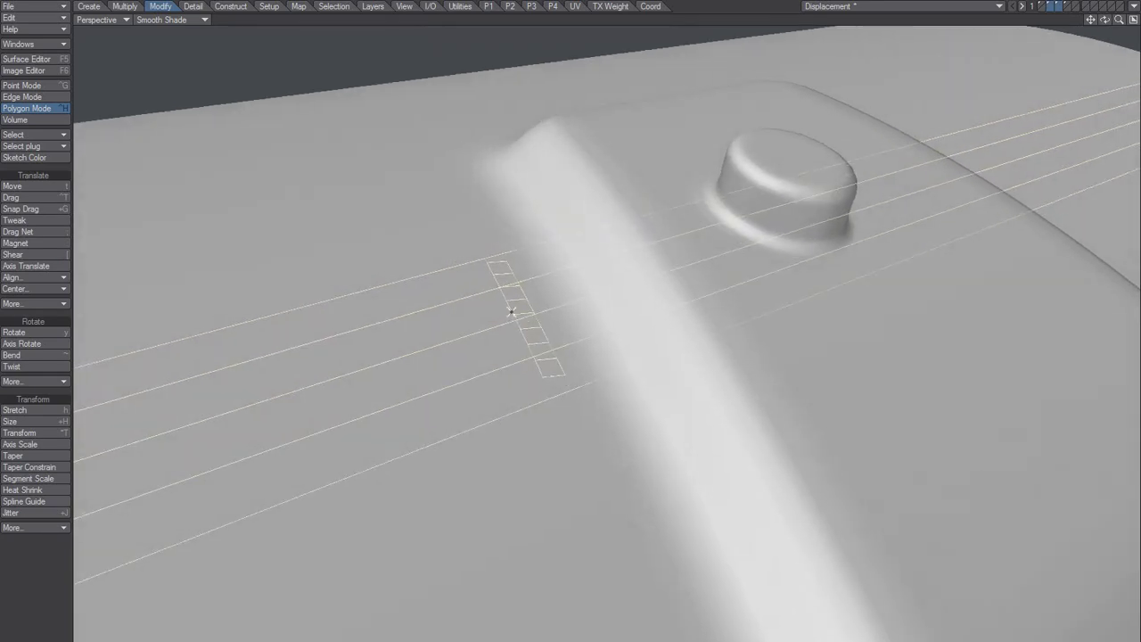
# - Show the viewport in Wireframe Shade and highlight the slab's outer border points to inspect where they meet the curved surface
pyautogui.click(191, 20)
pyautogui.click(190, 46)
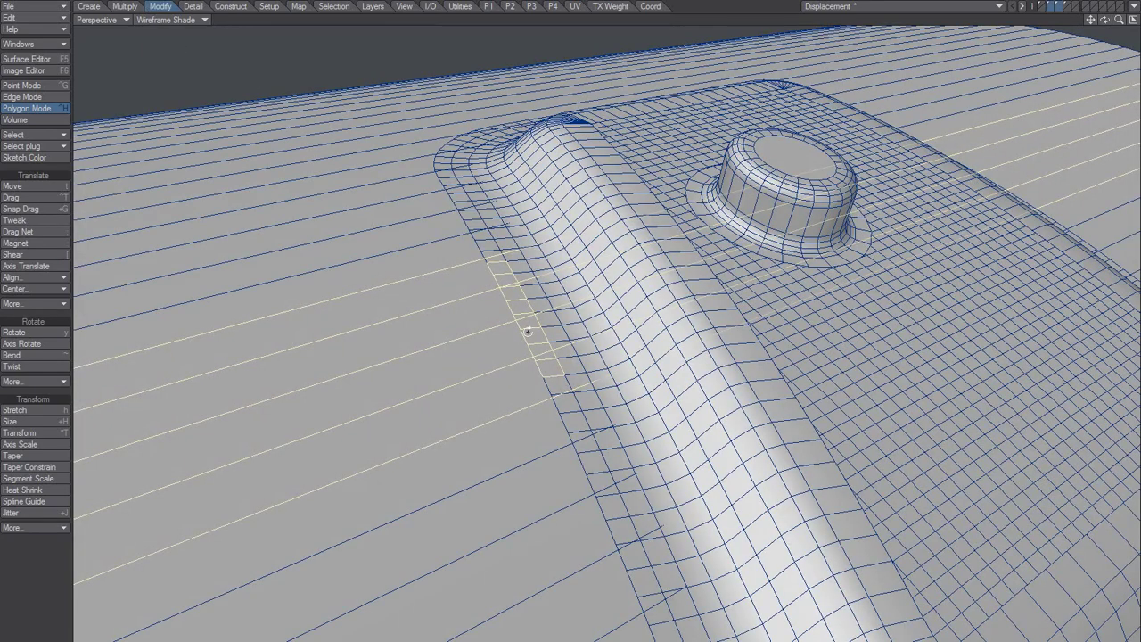
pyautogui.keyDown('alt'); pyautogui.moveTo(528, 331); pyautogui.dragTo(458, 350); pyautogui.keyUp('alt')
pyautogui.keyDown('ctrl'); pyautogui.keyDown('alt'); pyautogui.moveTo(548, 363); pyautogui.dragTo(479, 370); pyautogui.keyUp('alt'); pyautogui.keyUp('ctrl')
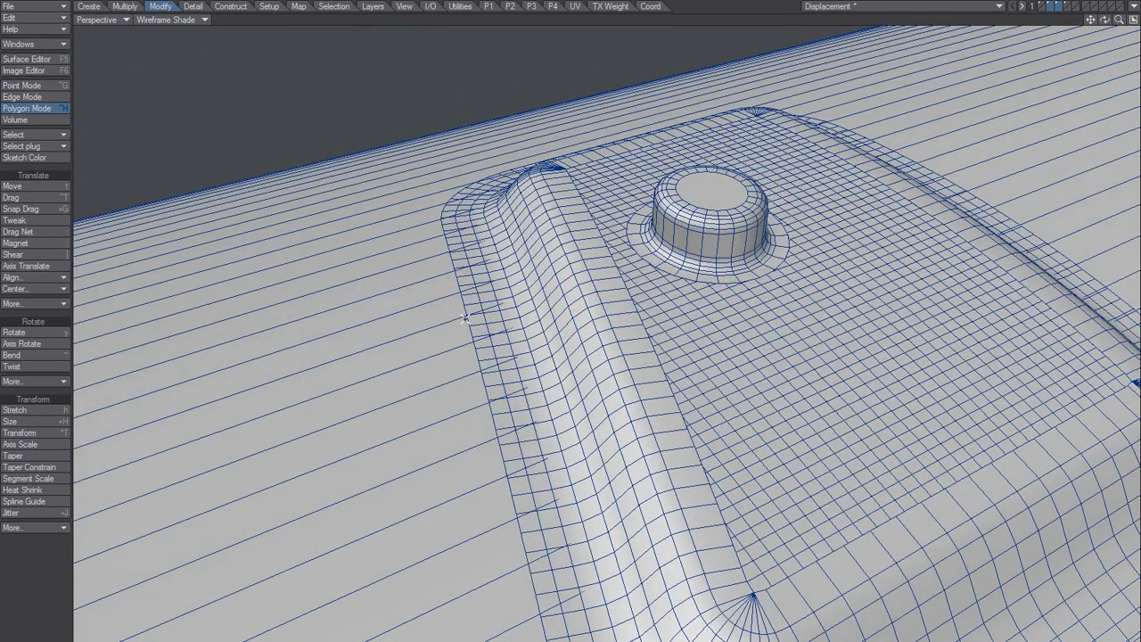
pyautogui.hotkey('ctrl', 'g')
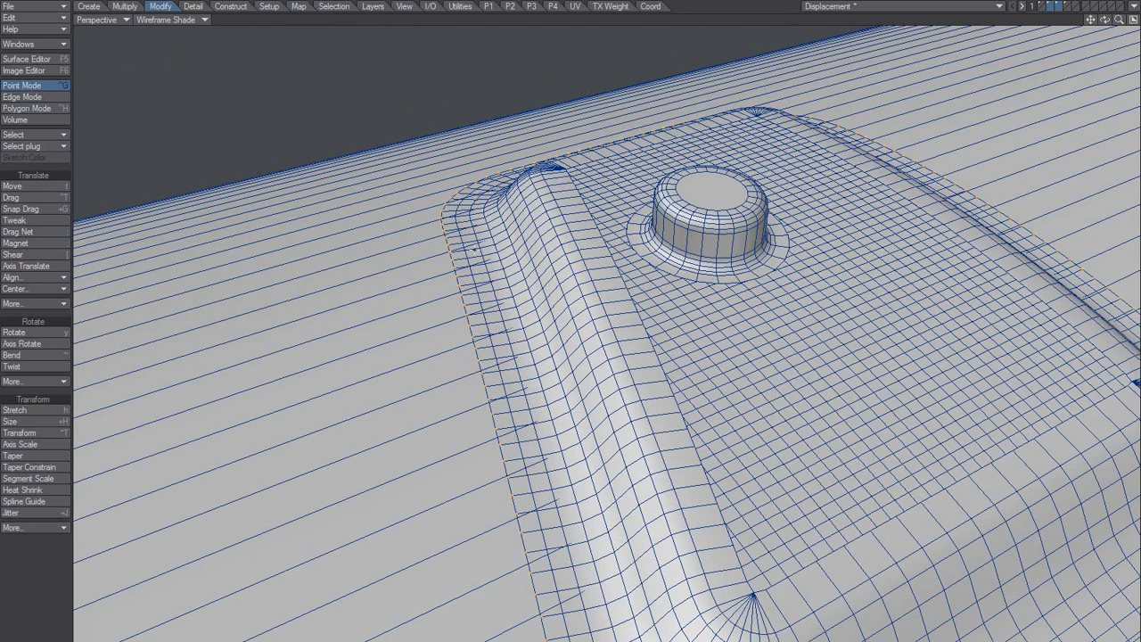
pyautogui.keyDown('alt'); pyautogui.keyDown('shift'); pyautogui.moveTo(648, 349); pyautogui.dragTo(547, 366); pyautogui.keyUp('shift'); pyautogui.keyUp('alt')
pyautogui.hotkey('ctrl', 'h')
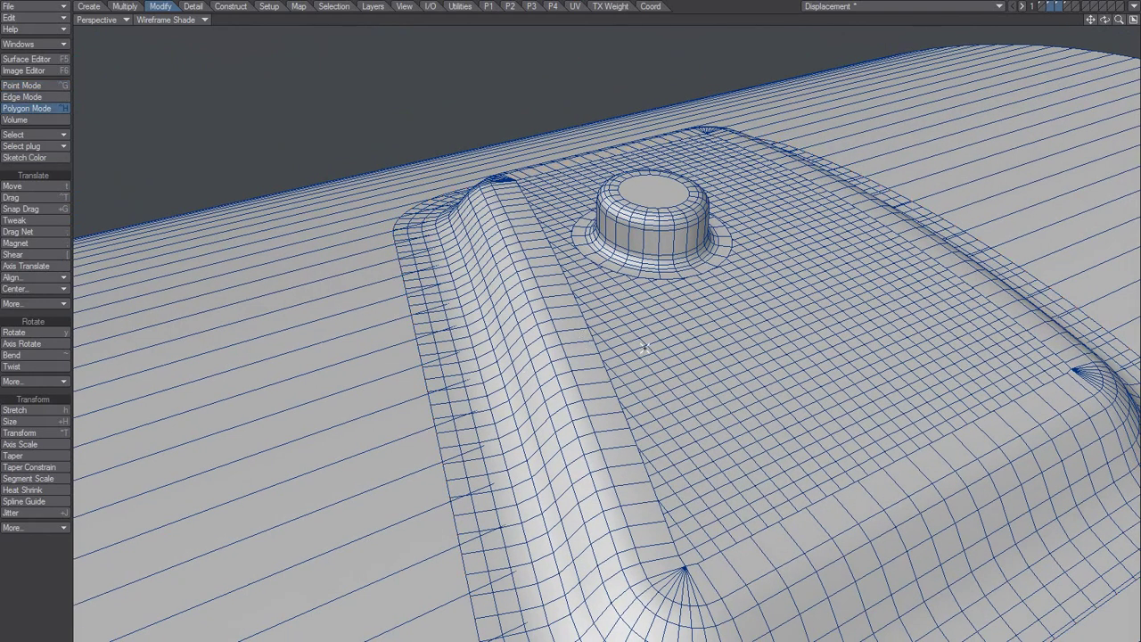
# - Select the whole connected slab mesh, compare it with the surrounding curved surface, and clear the selection
pyautogui.doubleClick(643, 347)
pyautogui.keyDown('alt'); pyautogui.moveTo(626, 372); pyautogui.dragTo(628, 351); pyautogui.keyUp('alt')
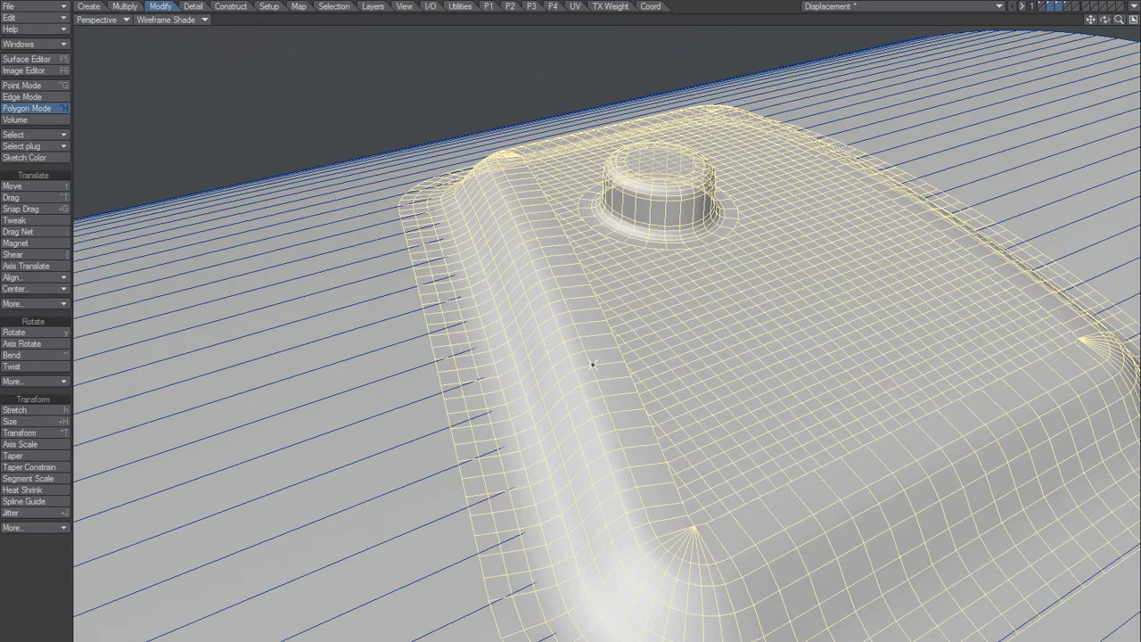
pyautogui.keyDown('alt'); pyautogui.moveTo(614, 366); pyautogui.dragTo(611, 367); pyautogui.keyUp('alt')
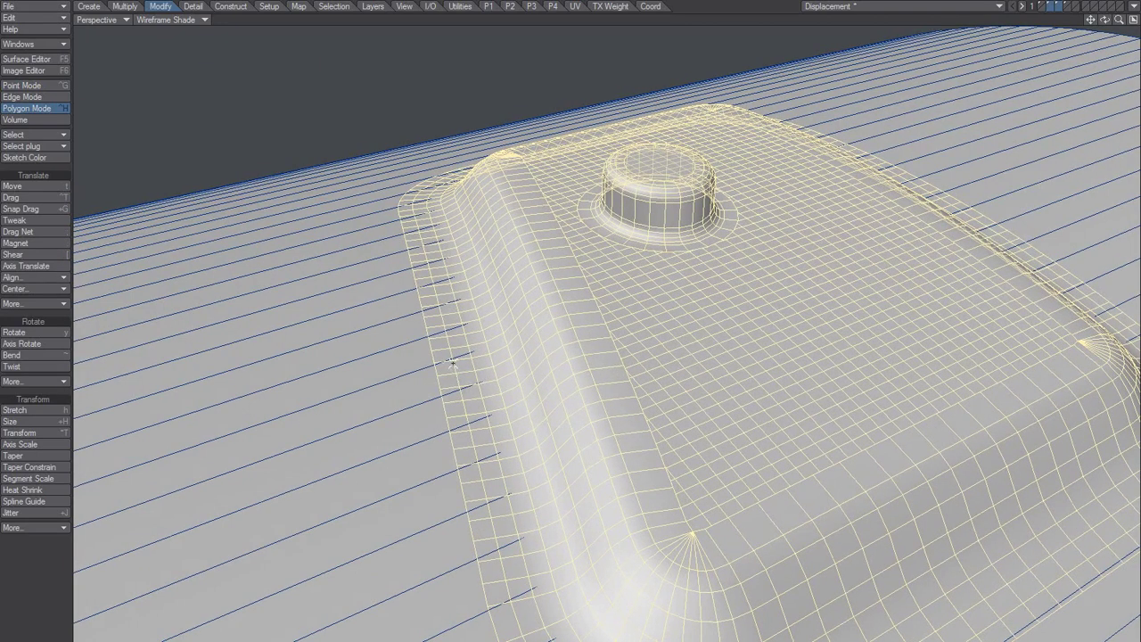
pyautogui.press('/')
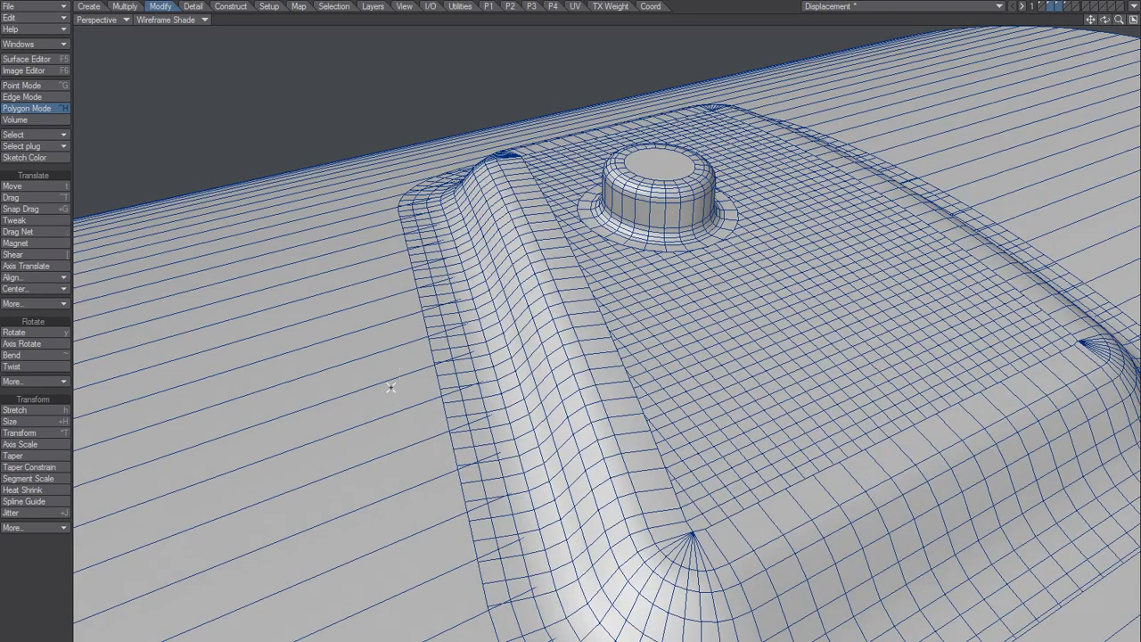
pyautogui.click(390, 387)
pyautogui.click(394, 417)
# - Examine the slab's dense top mesh and its fit on the curved surface from several angles, highlighting some top polygons temporarily
pyautogui.moveTo(589, 401)
pyautogui.keyDown('alt'); pyautogui.mouseDown()
pyautogui.moveTo(630, 409)
pyautogui.moveTo(559, 344)
pyautogui.moveTo(571, 341)
pyautogui.moveTo(561, 347)
pyautogui.moveTo(584, 378)
pyautogui.moveTo(558, 424)
pyautogui.moveTo(596, 433)
pyautogui.moveTo(602, 388)
pyautogui.moveTo(588, 397)
pyautogui.mouseUp(); pyautogui.keyUp('alt')
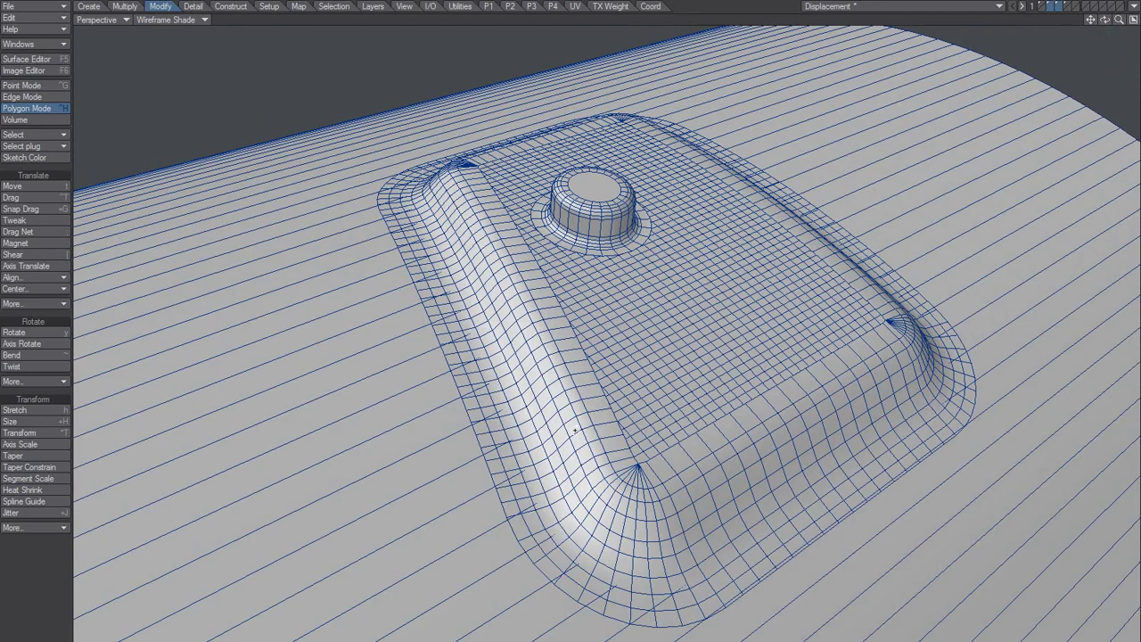
pyautogui.keyDown('alt'); pyautogui.moveTo(658, 428); pyautogui.dragTo(723, 325); pyautogui.keyUp('alt')
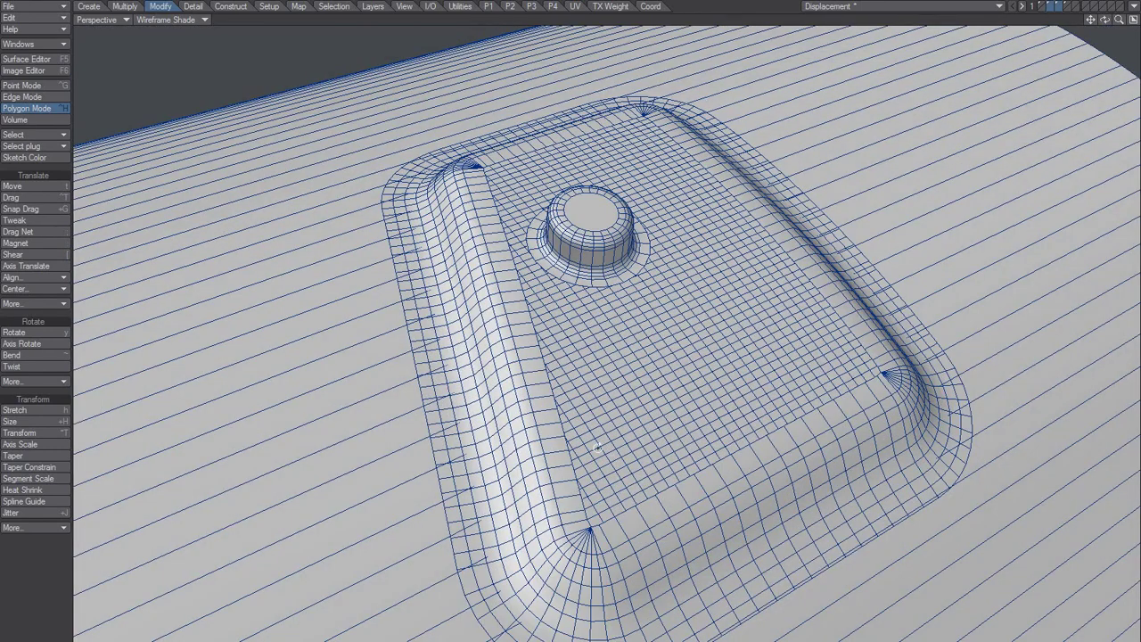
pyautogui.keyDown('alt'); pyautogui.moveTo(621, 448); pyautogui.dragTo(662, 406); pyautogui.keyUp('alt')
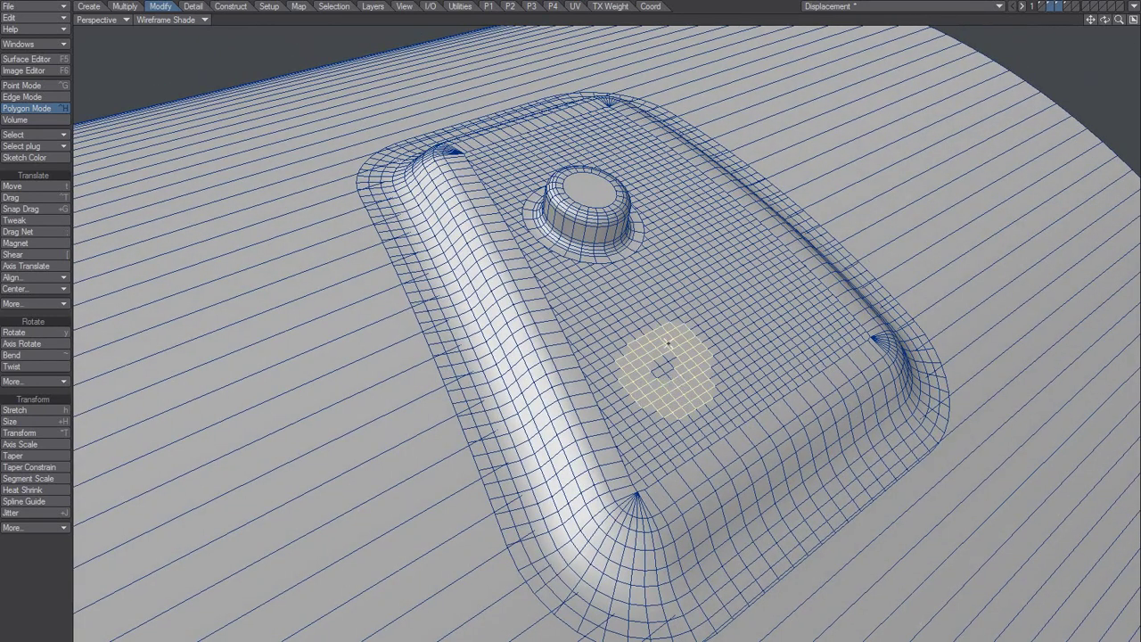
pyautogui.moveTo(652, 371)
pyautogui.keyDown('alt'); pyautogui.mouseDown()
pyautogui.moveTo(677, 374)
pyautogui.moveTo(703, 282)
pyautogui.moveTo(679, 301)
pyautogui.mouseUp(); pyautogui.keyUp('alt')
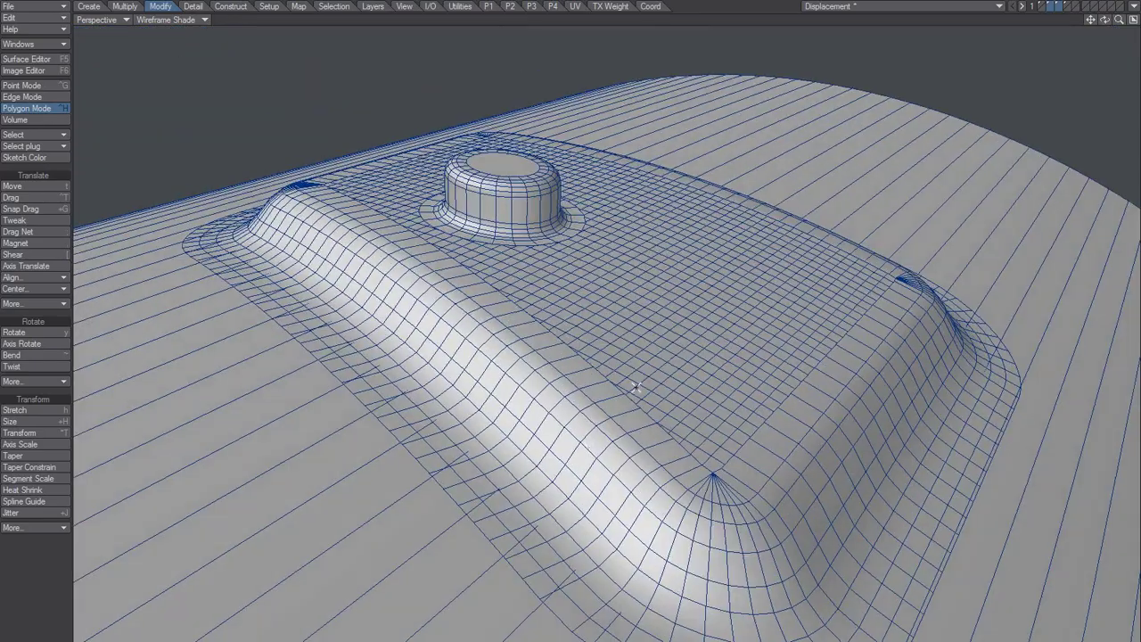
pyautogui.moveTo(631, 333)
pyautogui.mouseDown()
pyautogui.moveTo(644, 427)
pyautogui.moveTo(615, 314)
pyautogui.moveTo(619, 378)
pyautogui.moveTo(758, 380)
pyautogui.moveTo(624, 428)
pyautogui.moveTo(508, 497)
pyautogui.moveTo(556, 571)
pyautogui.moveTo(508, 492)
pyautogui.moveTo(543, 390)
pyautogui.moveTo(506, 406)
pyautogui.moveTo(725, 433)
pyautogui.moveTo(734, 420)
pyautogui.mouseUp()
pyautogui.press('/')
pyautogui.scroll(-5, 615, 416)
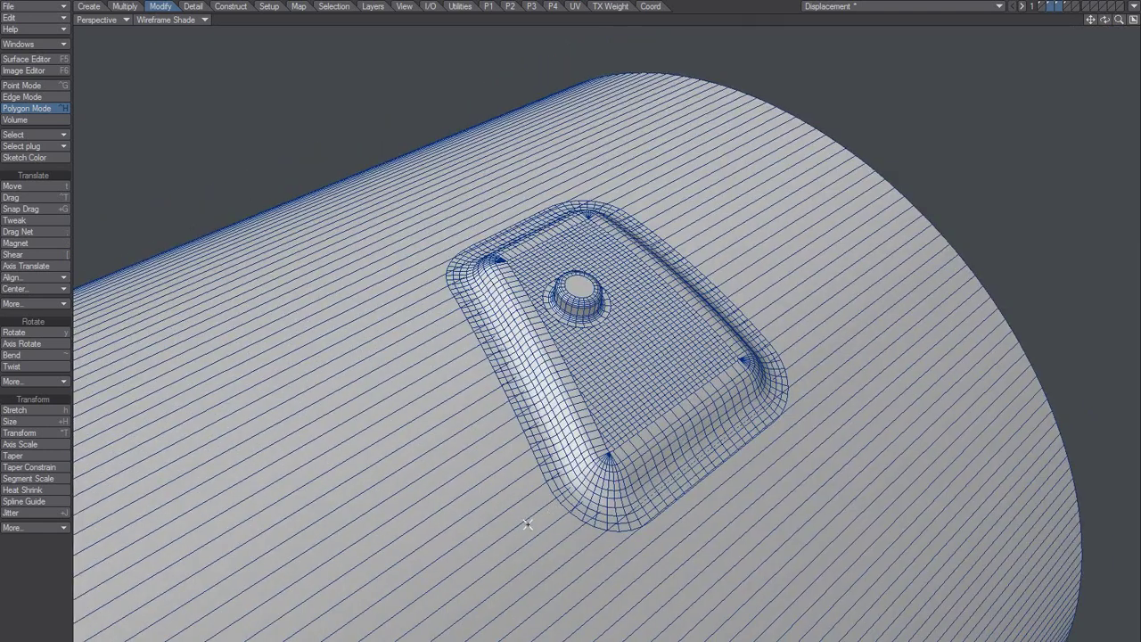